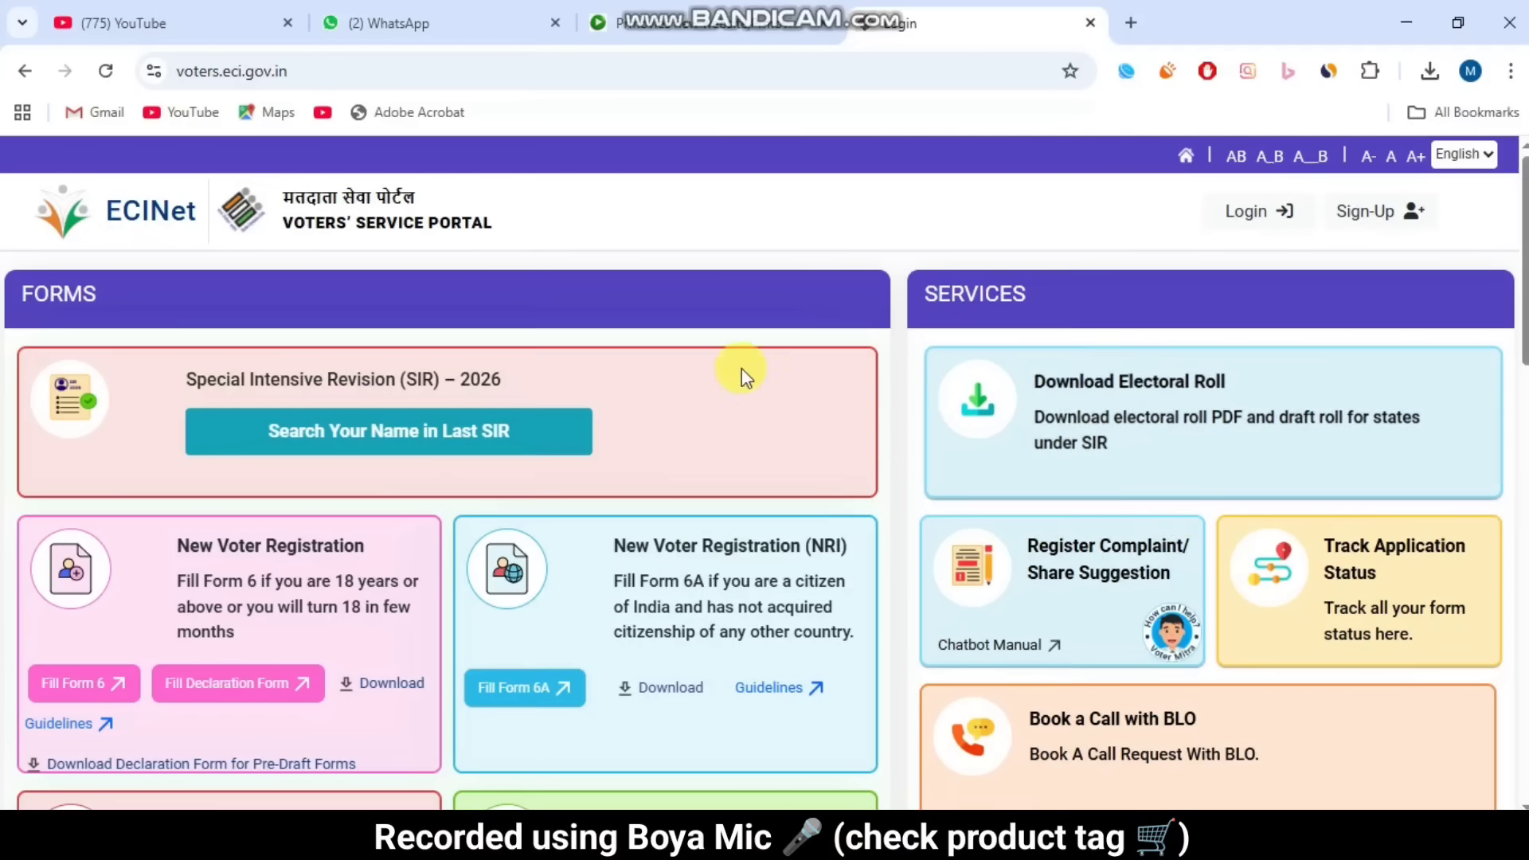
Step: Scroll down the portal home page to reveal the Correction Of Entries (Form 8) card
scroll(843, 323, down, 2)
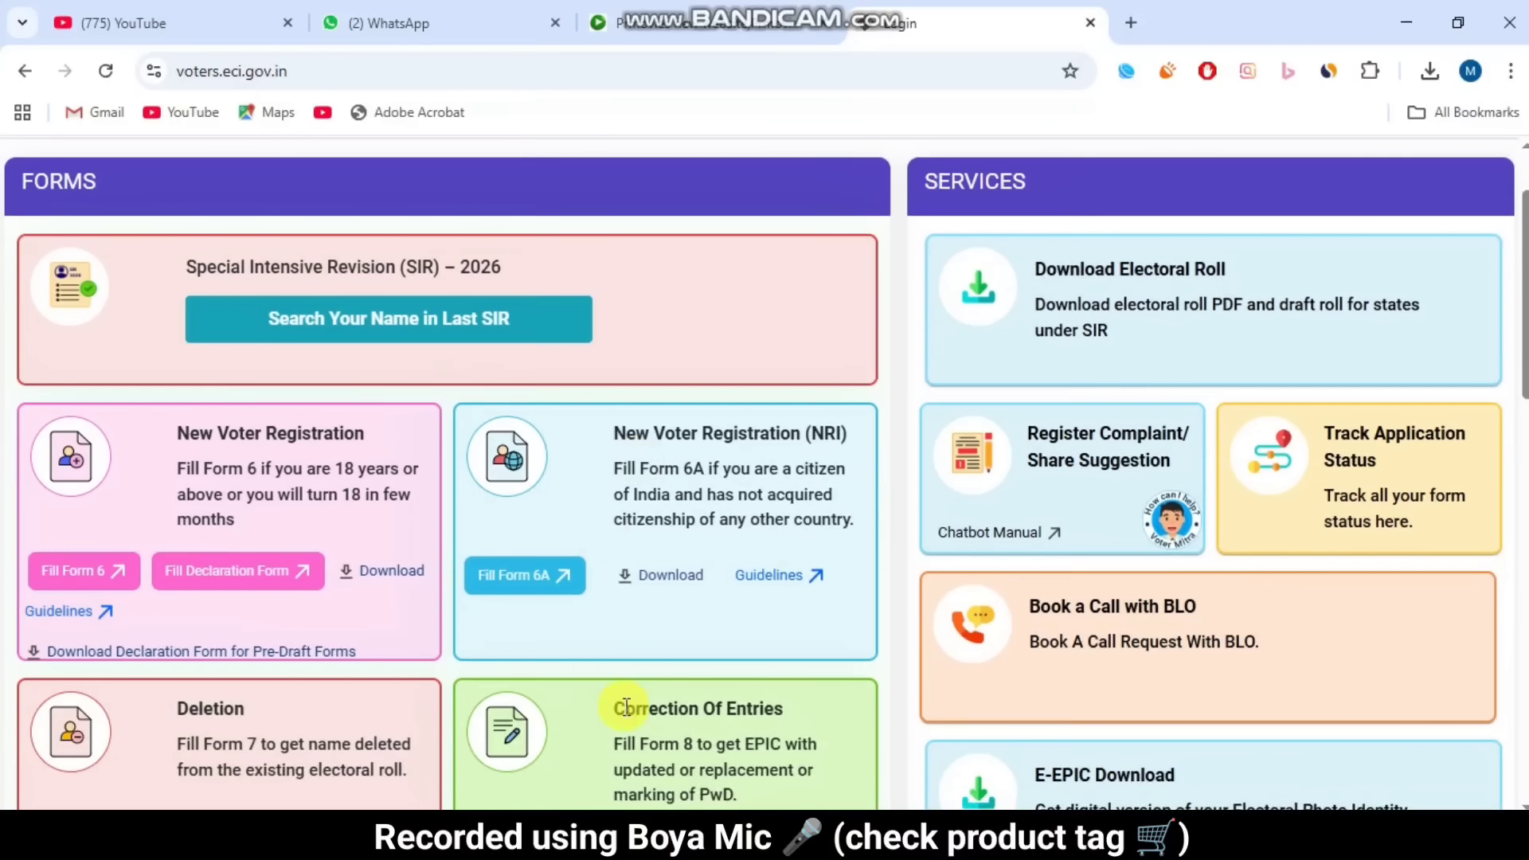
scroll(928, 573, down, 4)
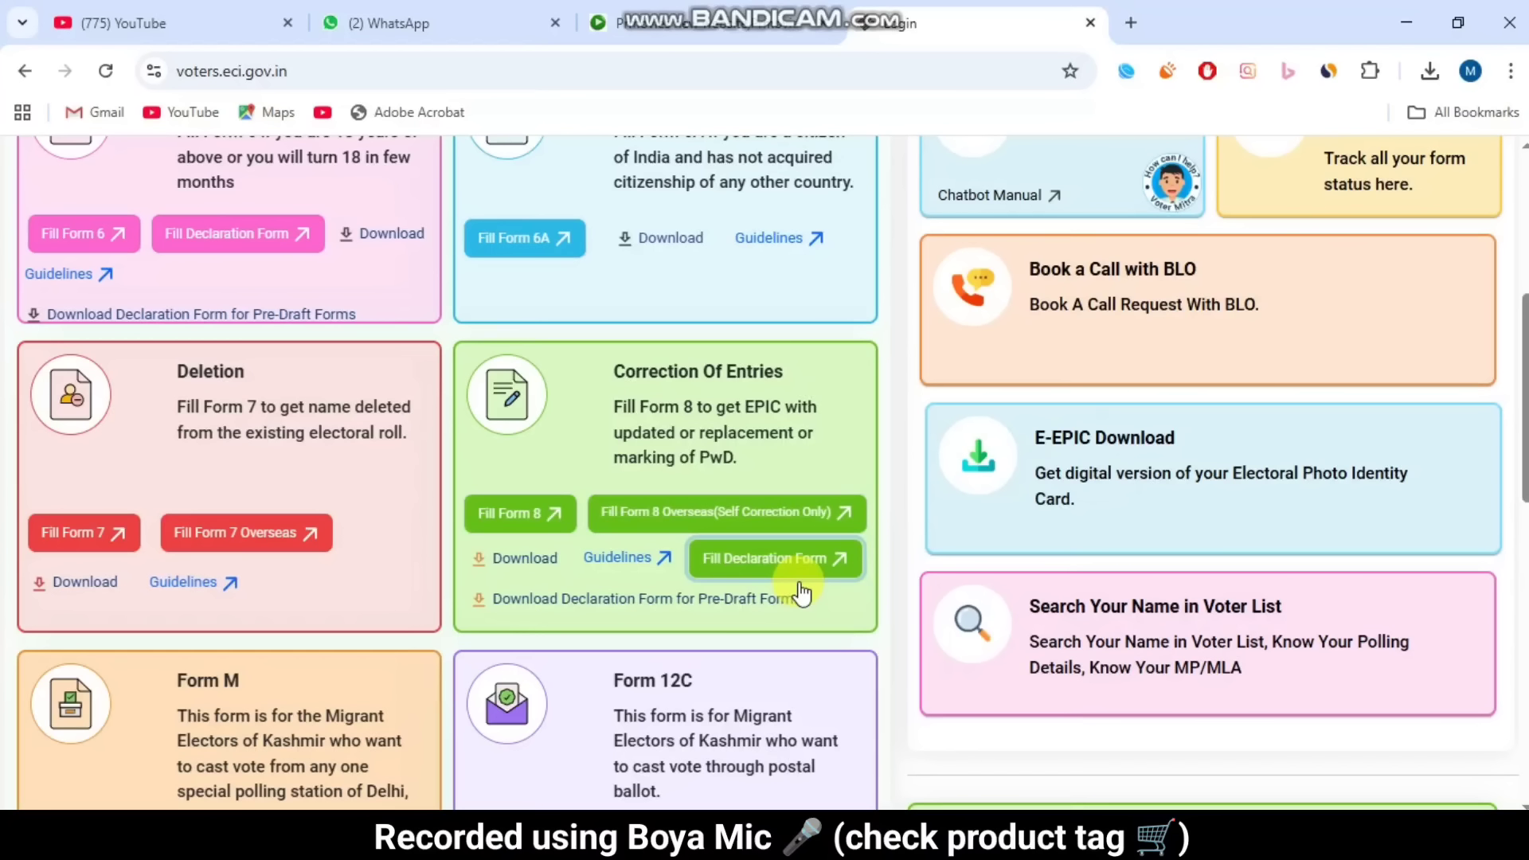
click(799, 590)
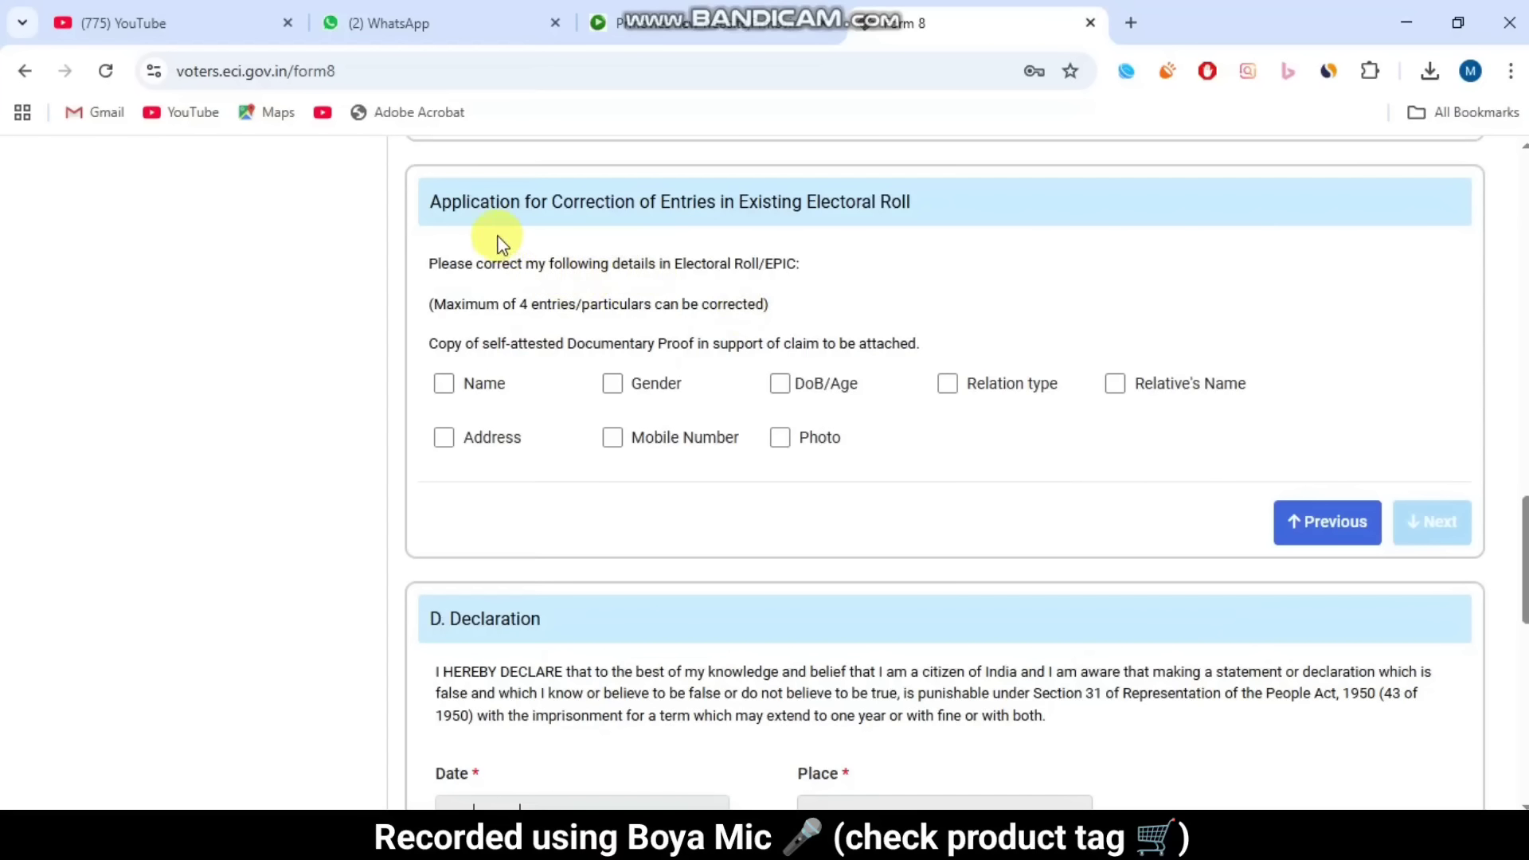
drag(438, 204, 689, 202)
click(689, 201)
drag(450, 308, 767, 303)
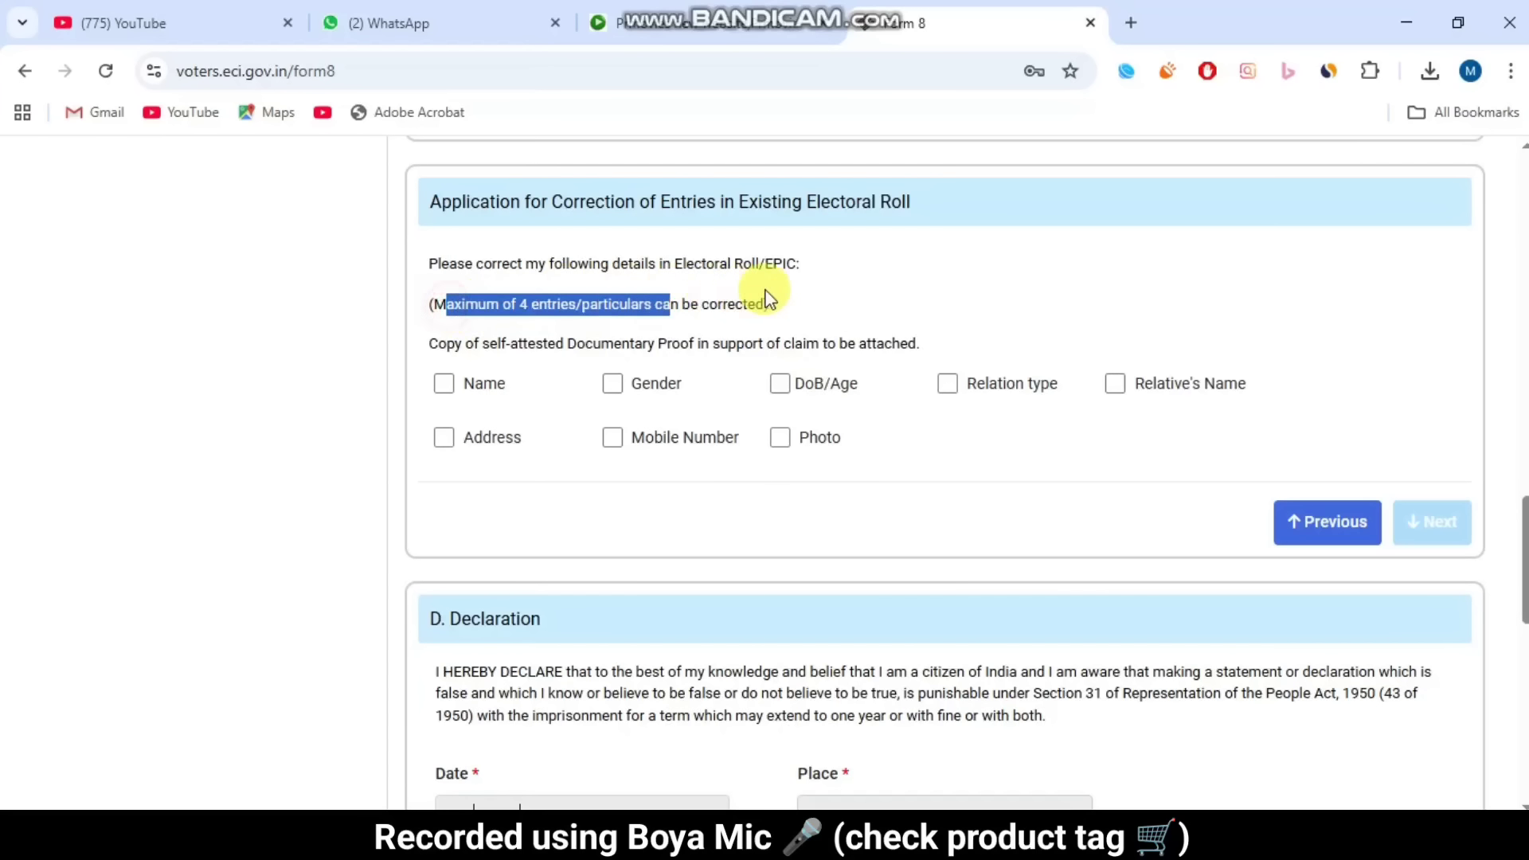
click(540, 310)
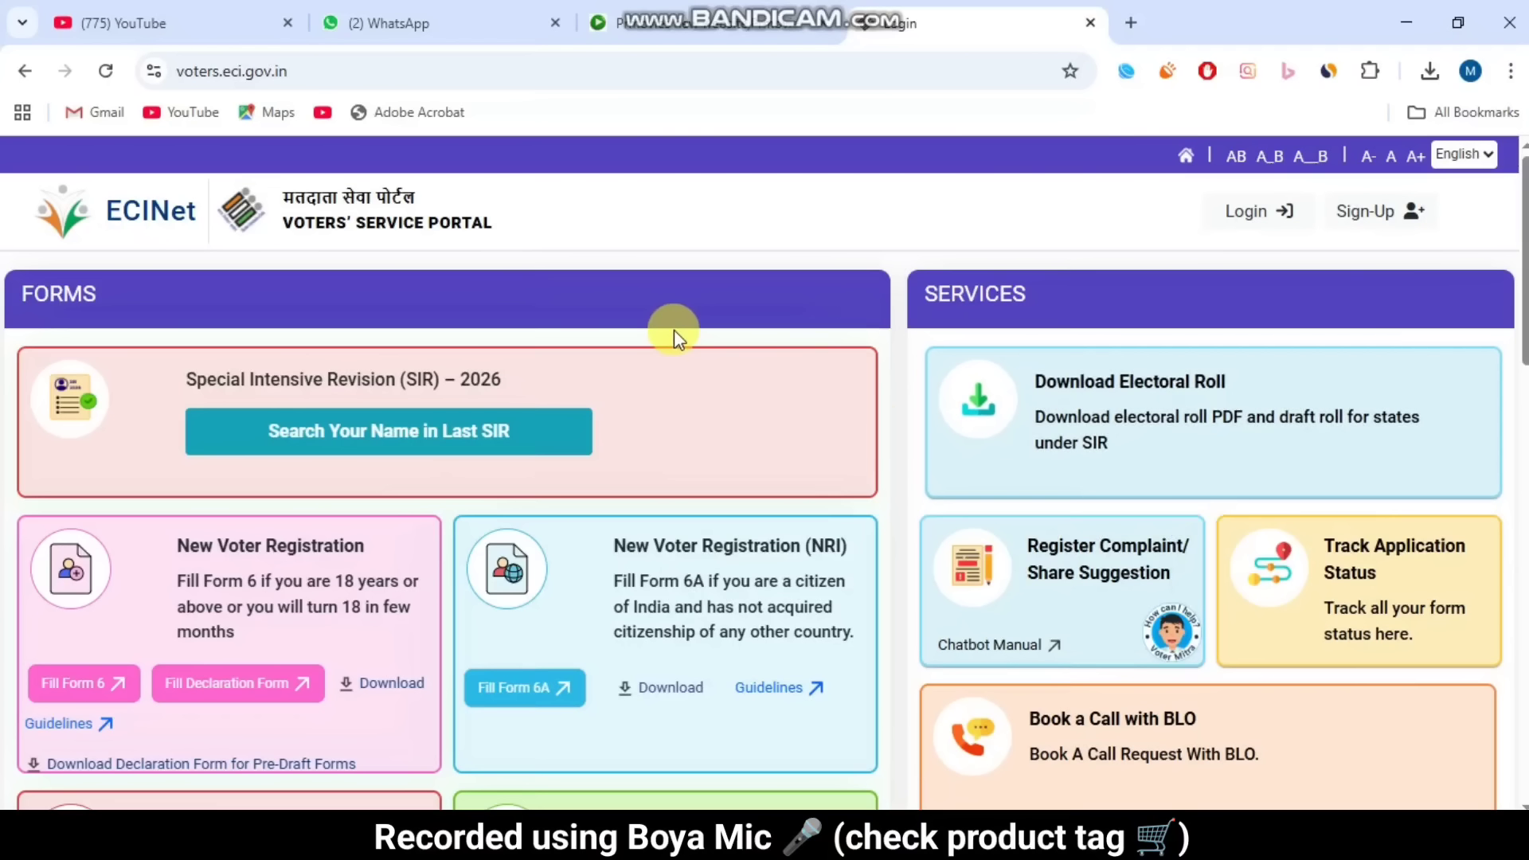
Step: Open the login form, briefly visit Sign-Up and return, then request a login OTP
scroll(843, 322, down, 2)
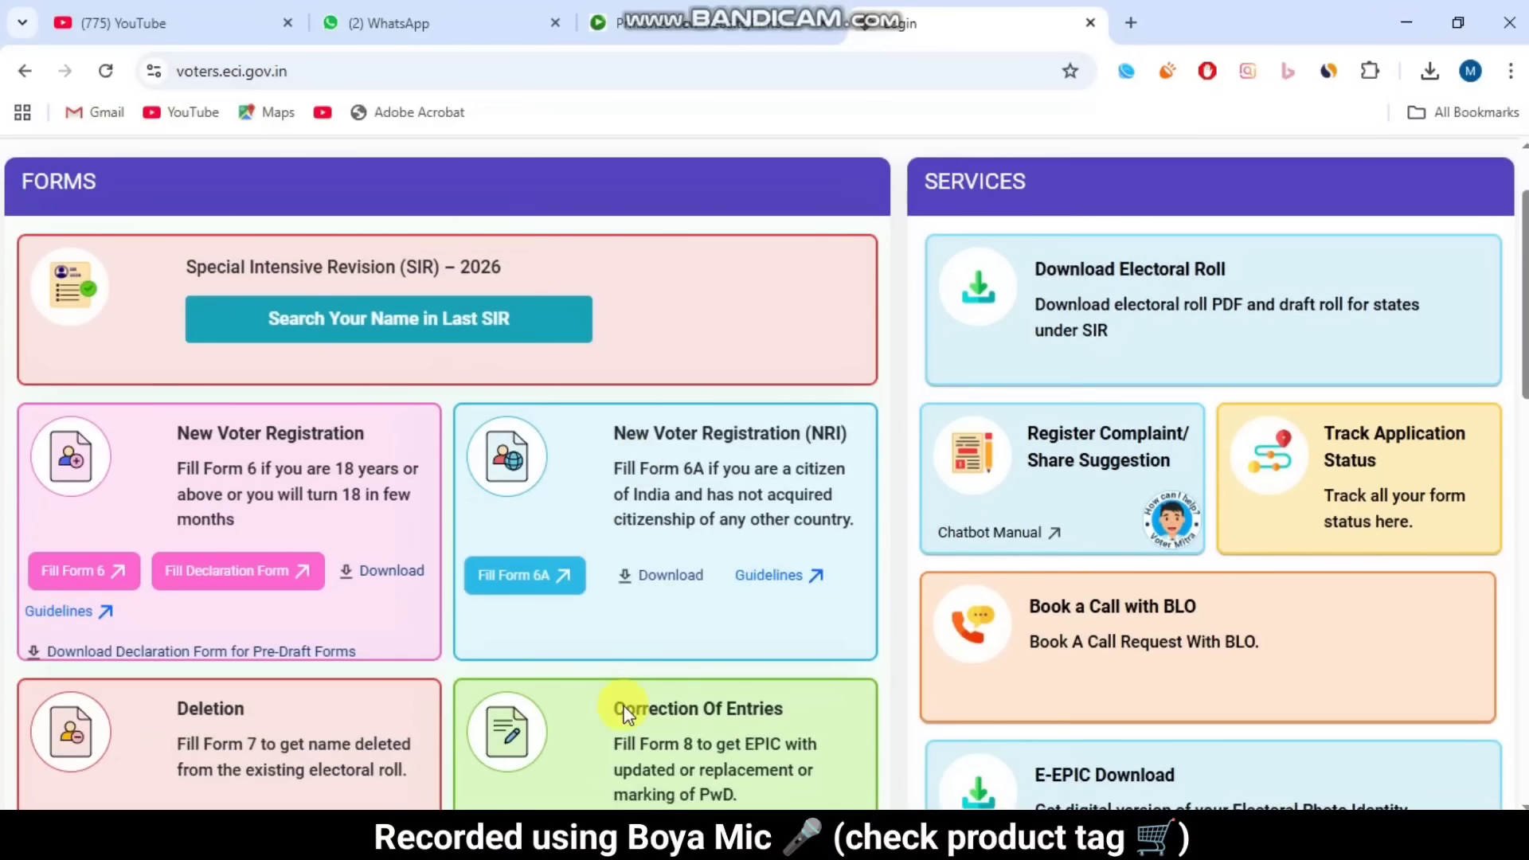
scroll(900, 590, down, 4)
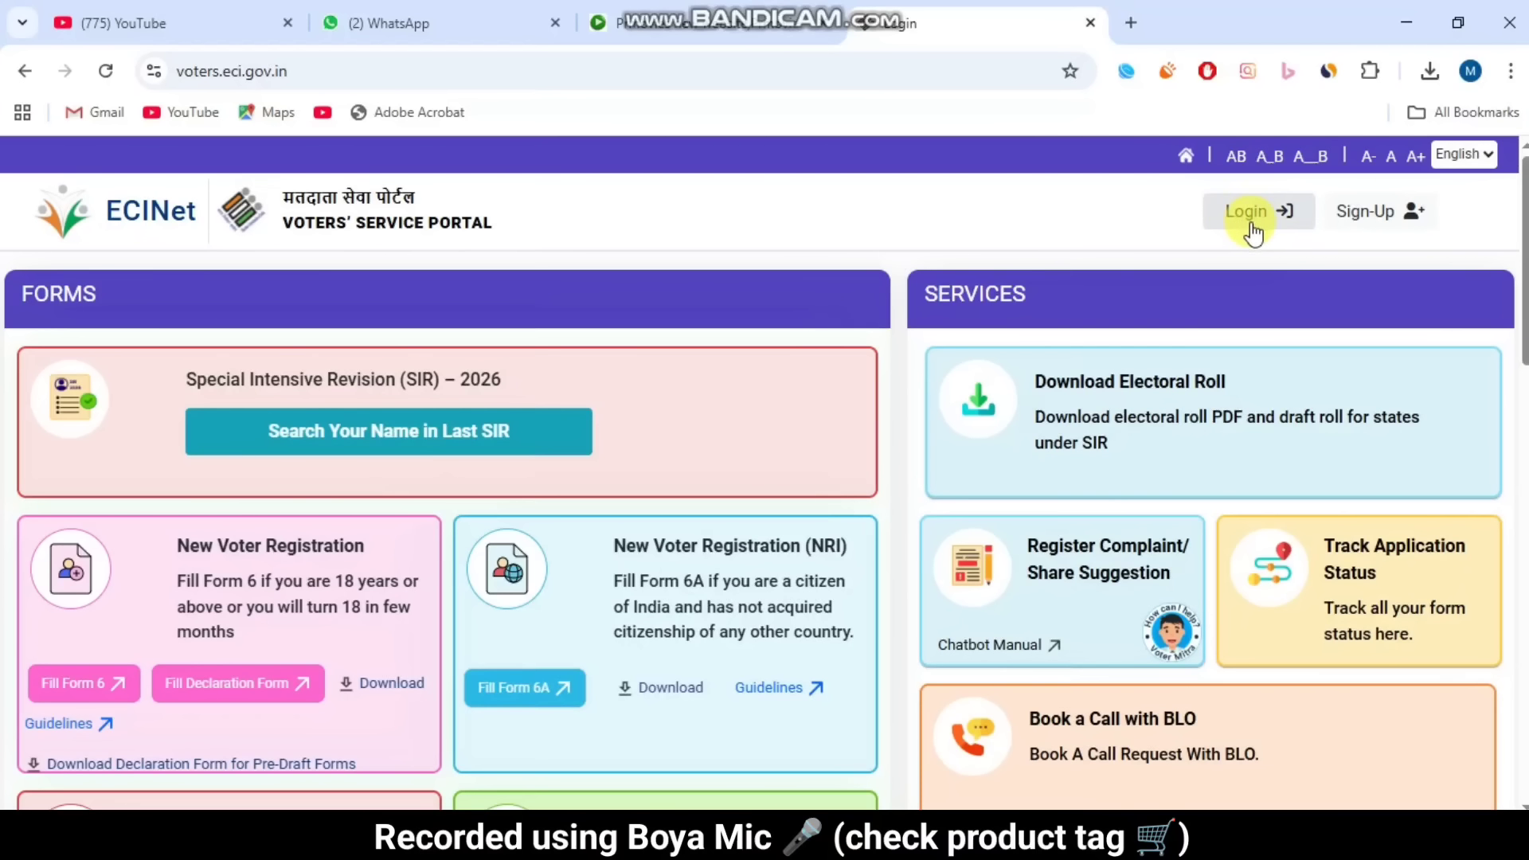
click(1255, 233)
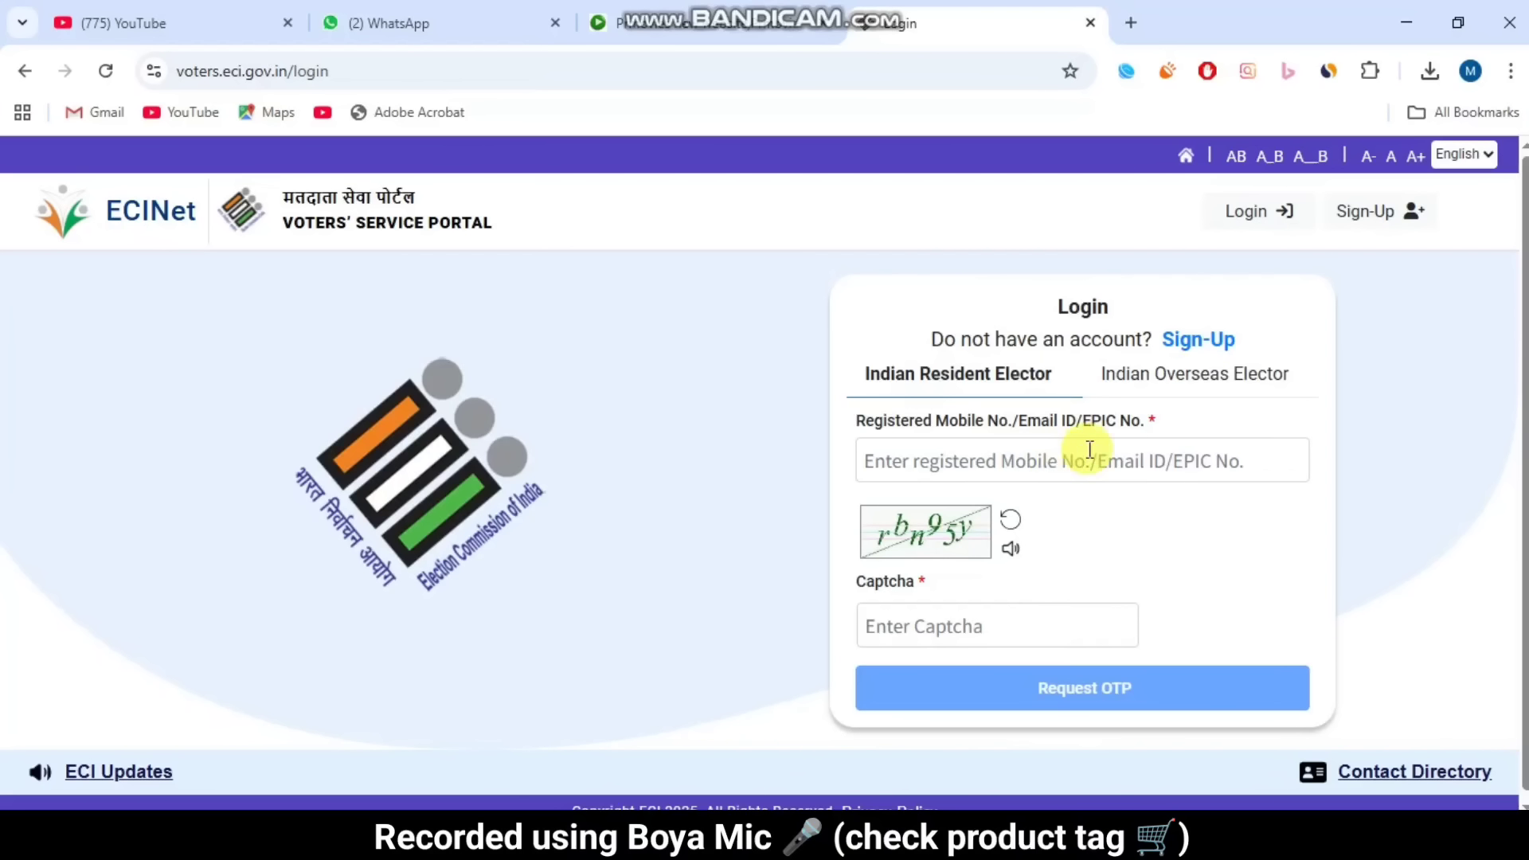
click(1188, 342)
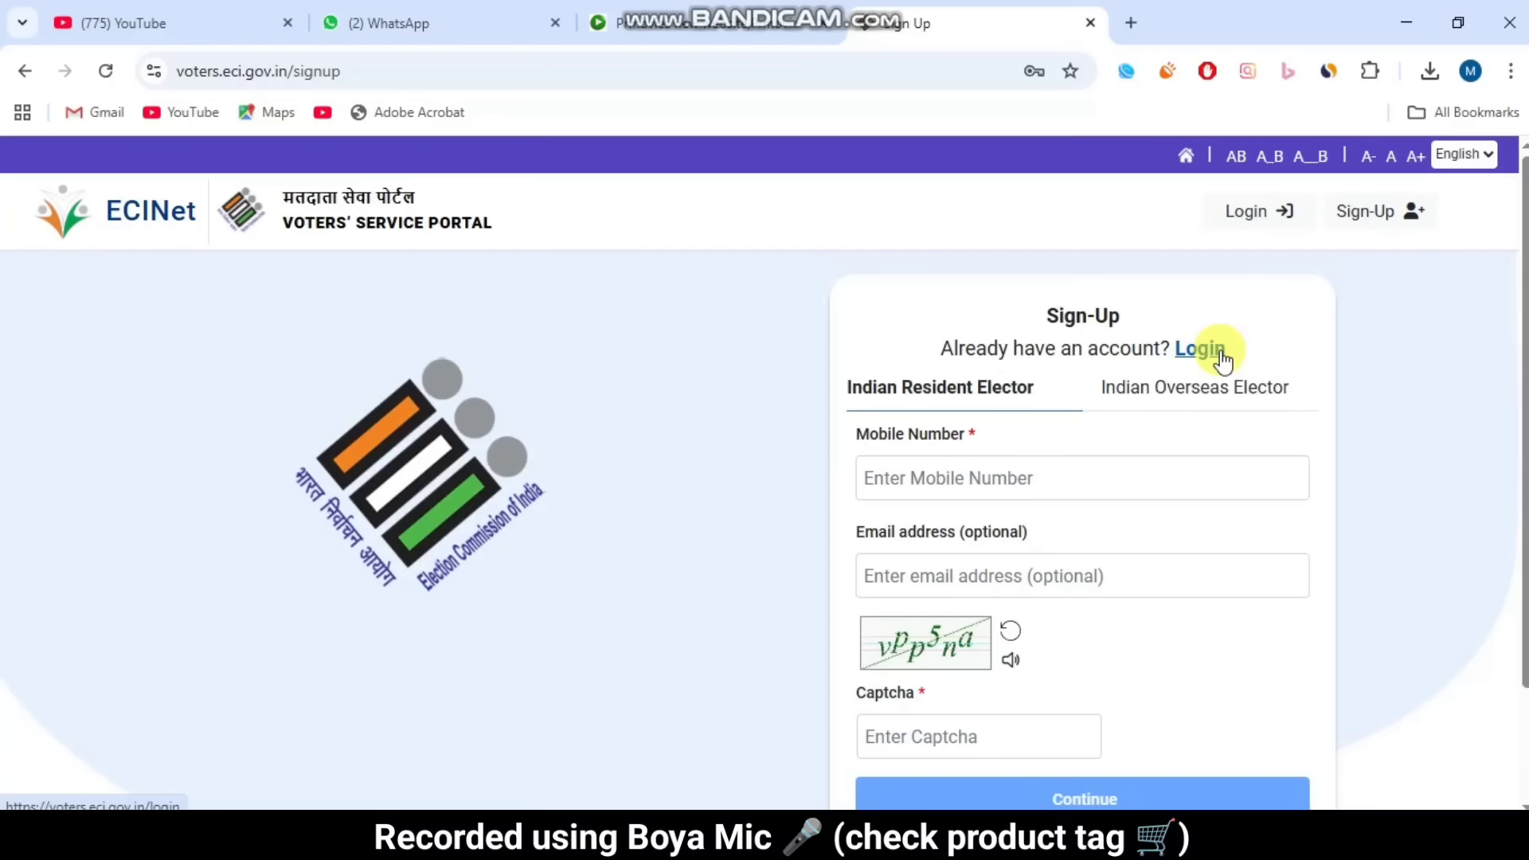
scroll(1205, 517, down, 2)
scroll(1223, 525, up, 2)
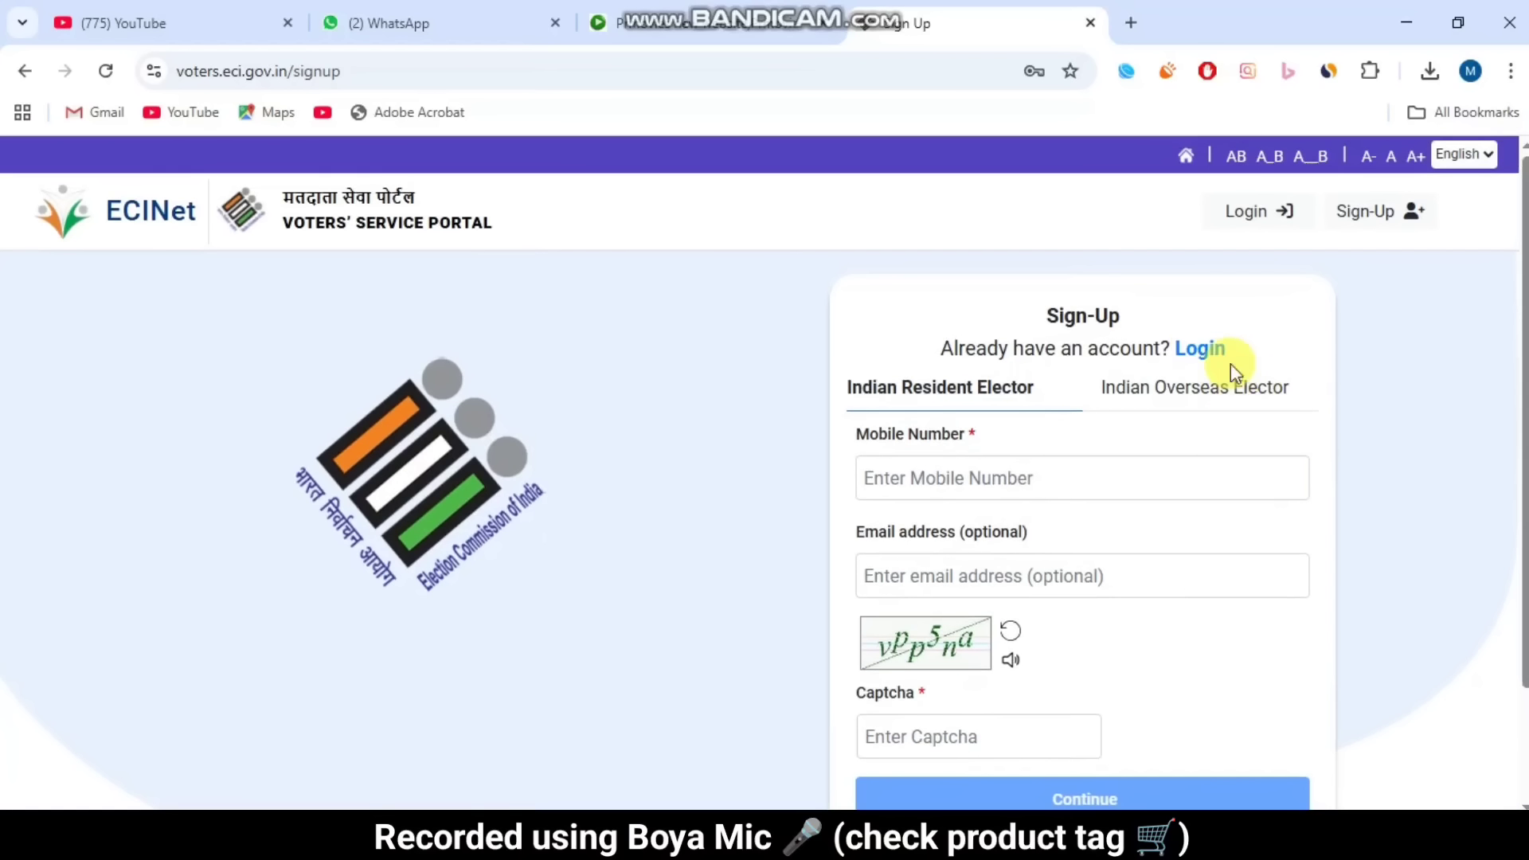
click(1195, 350)
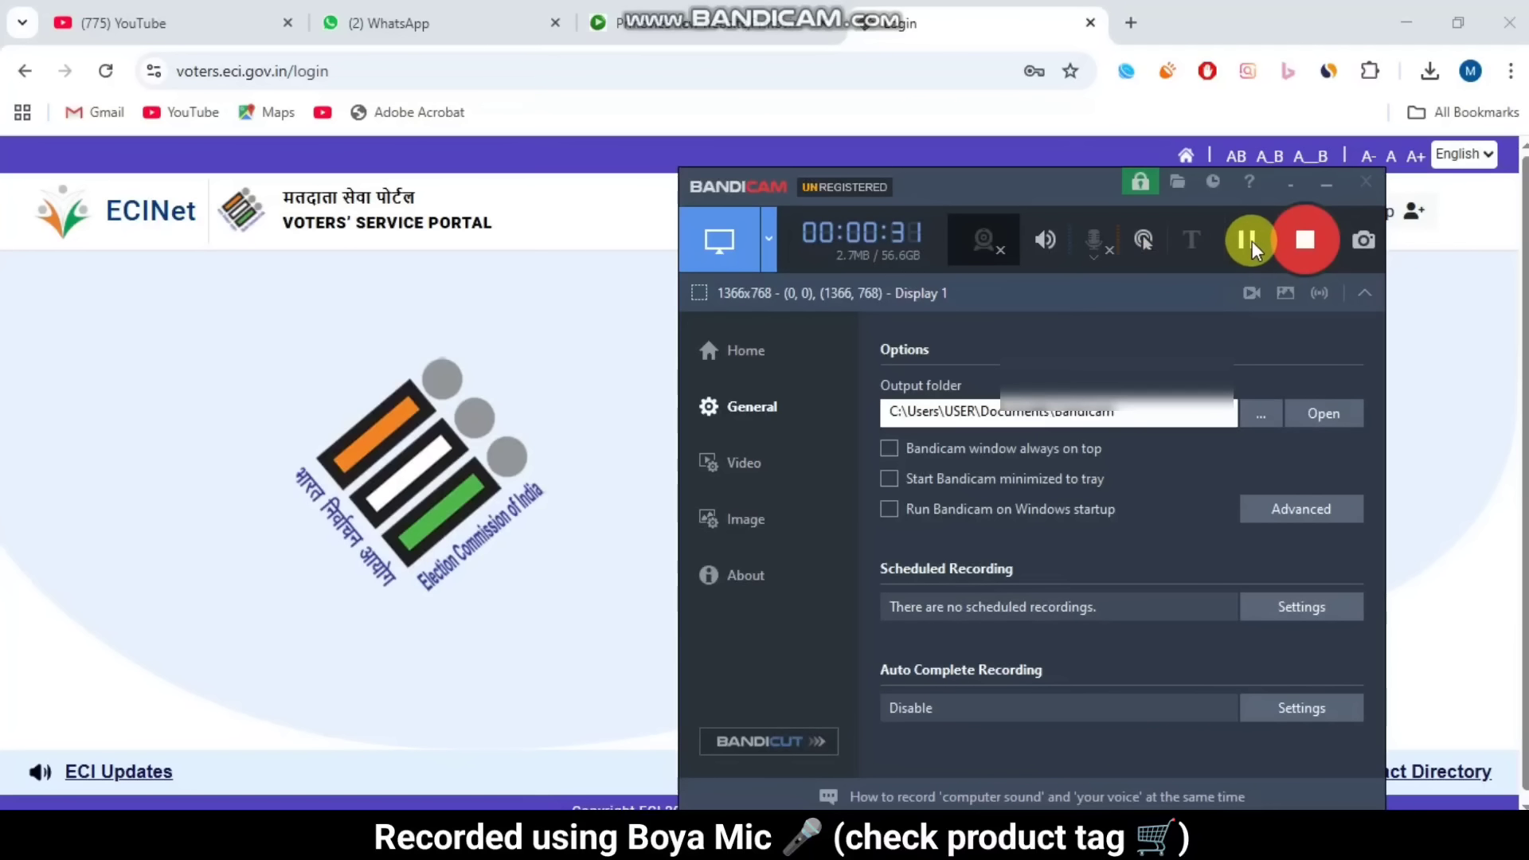
click(1250, 241)
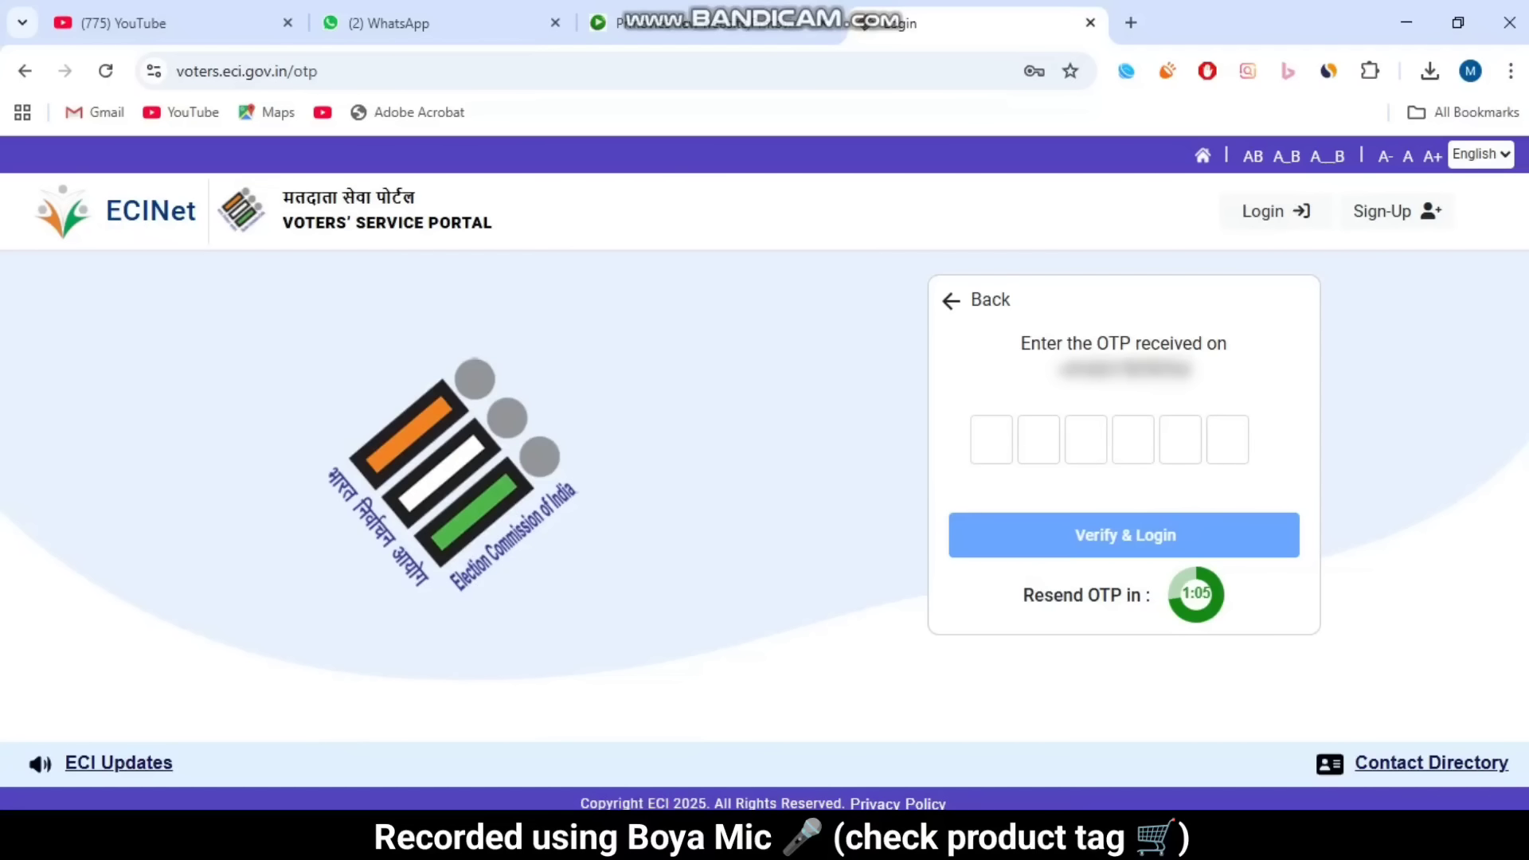
Step: Complete the login and scroll down to the Form 8 options
click(631, 721)
click(1236, 237)
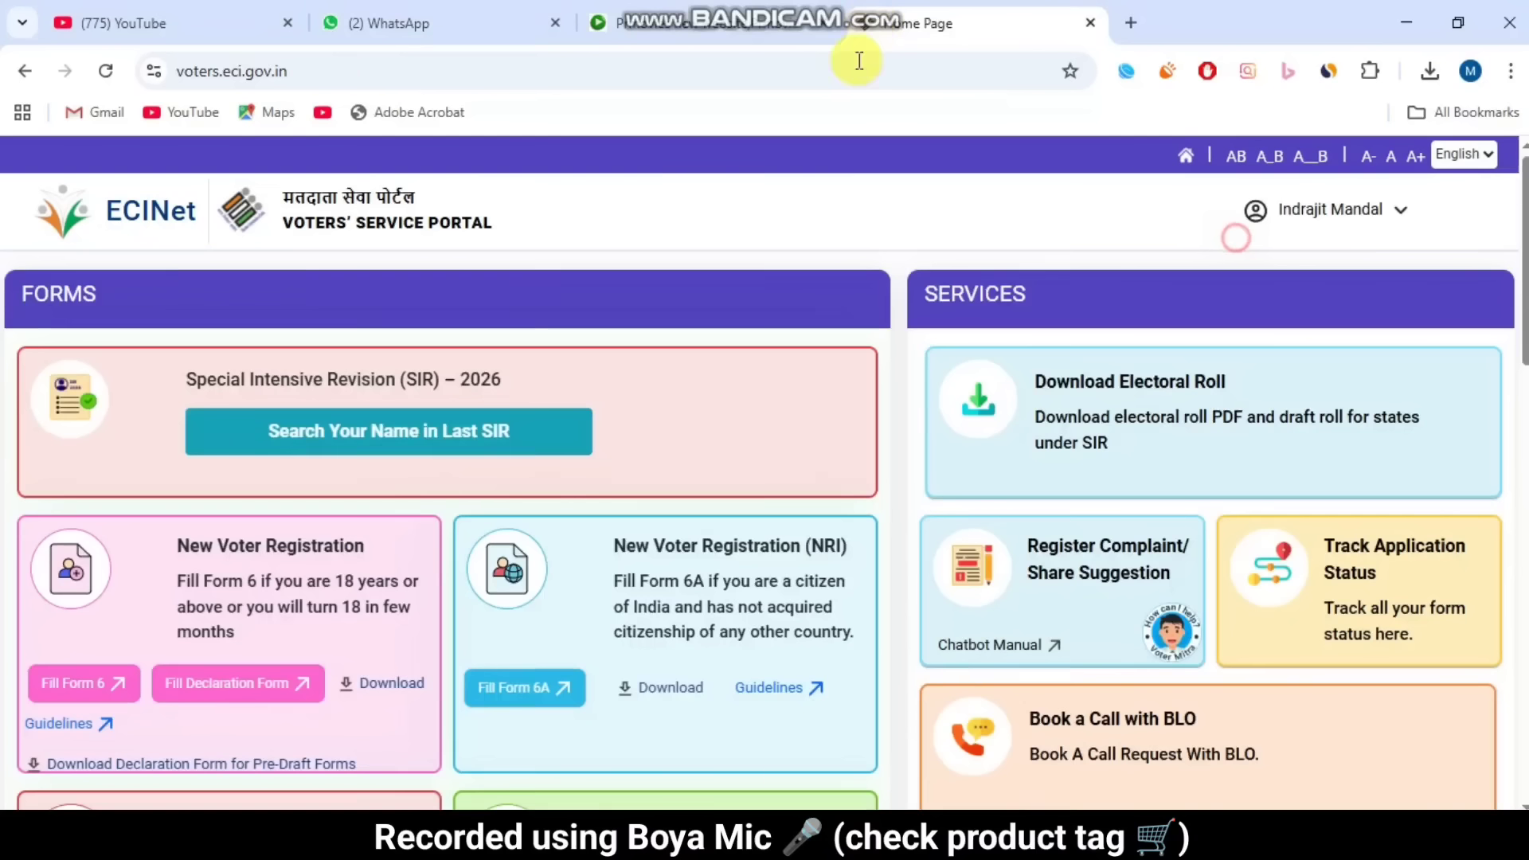
scroll(932, 287, down, 5)
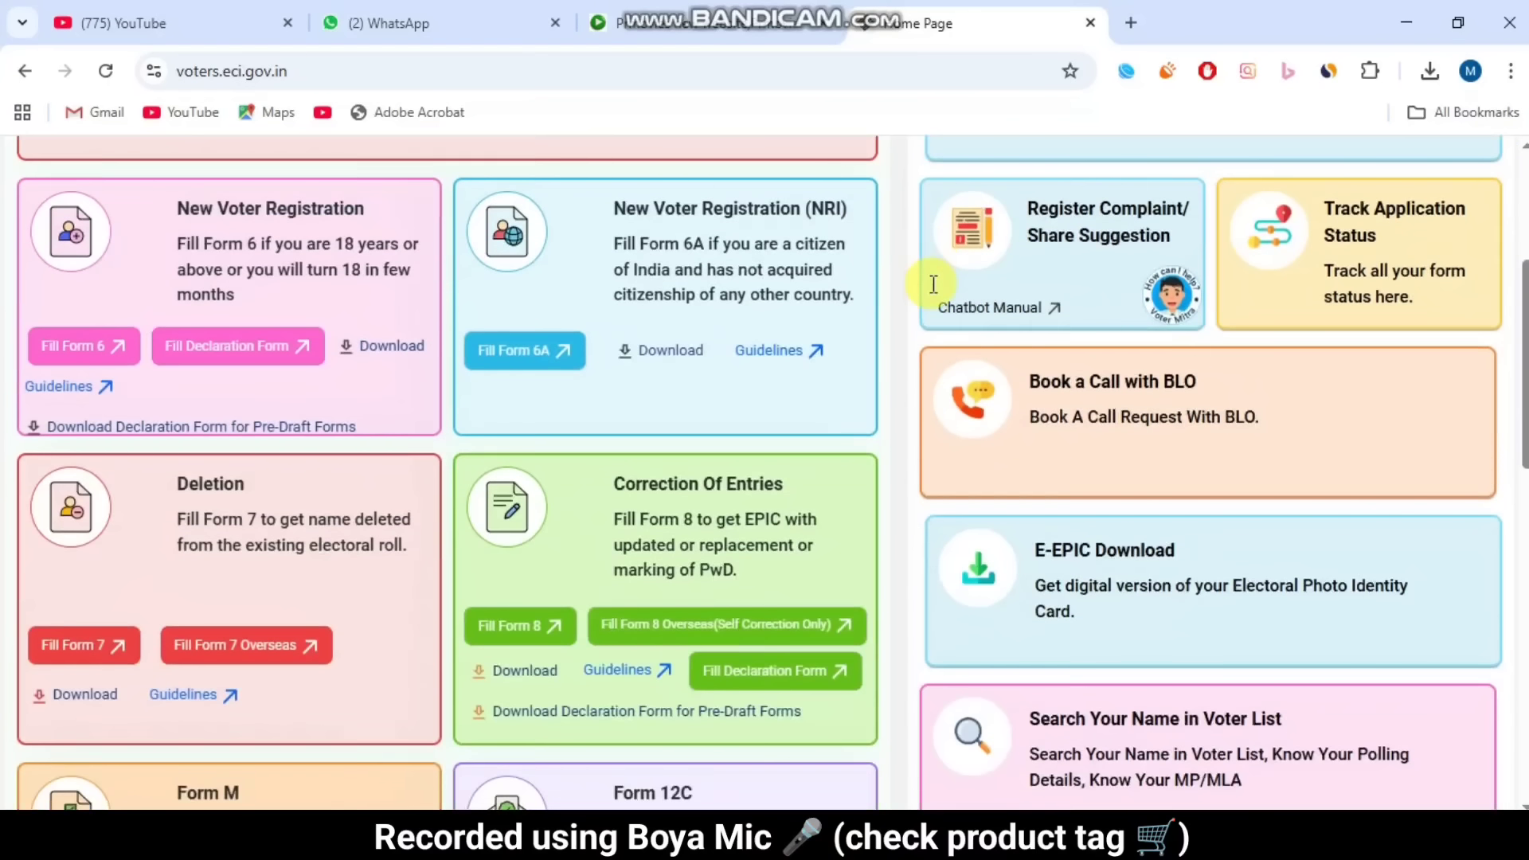
scroll(818, 463, down, 1)
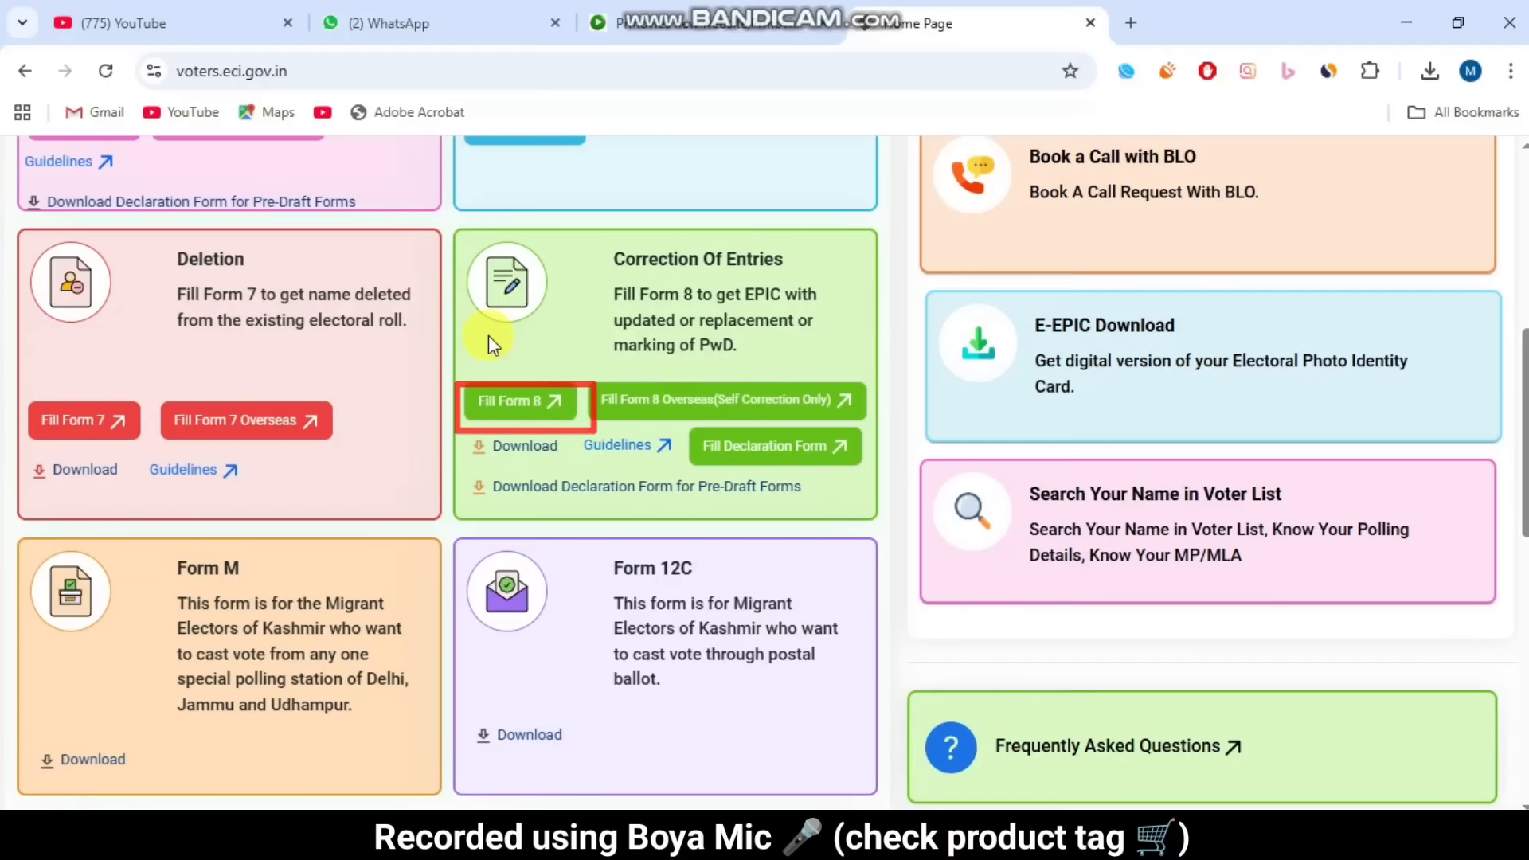
Step: Start Form 8 for Self and look up the elector record by EPIC number
click(504, 405)
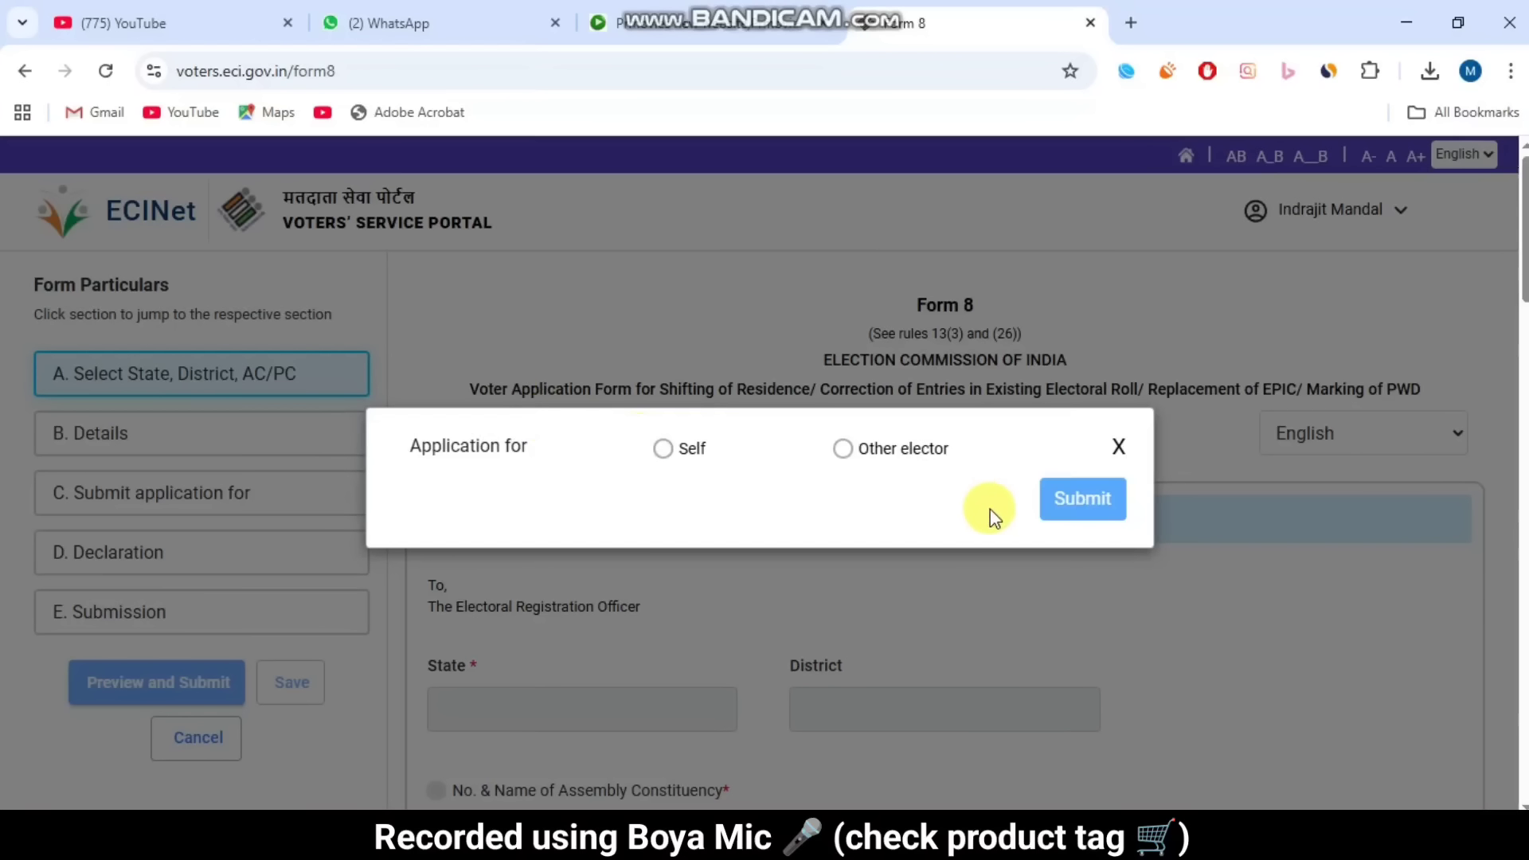
double_click(686, 452)
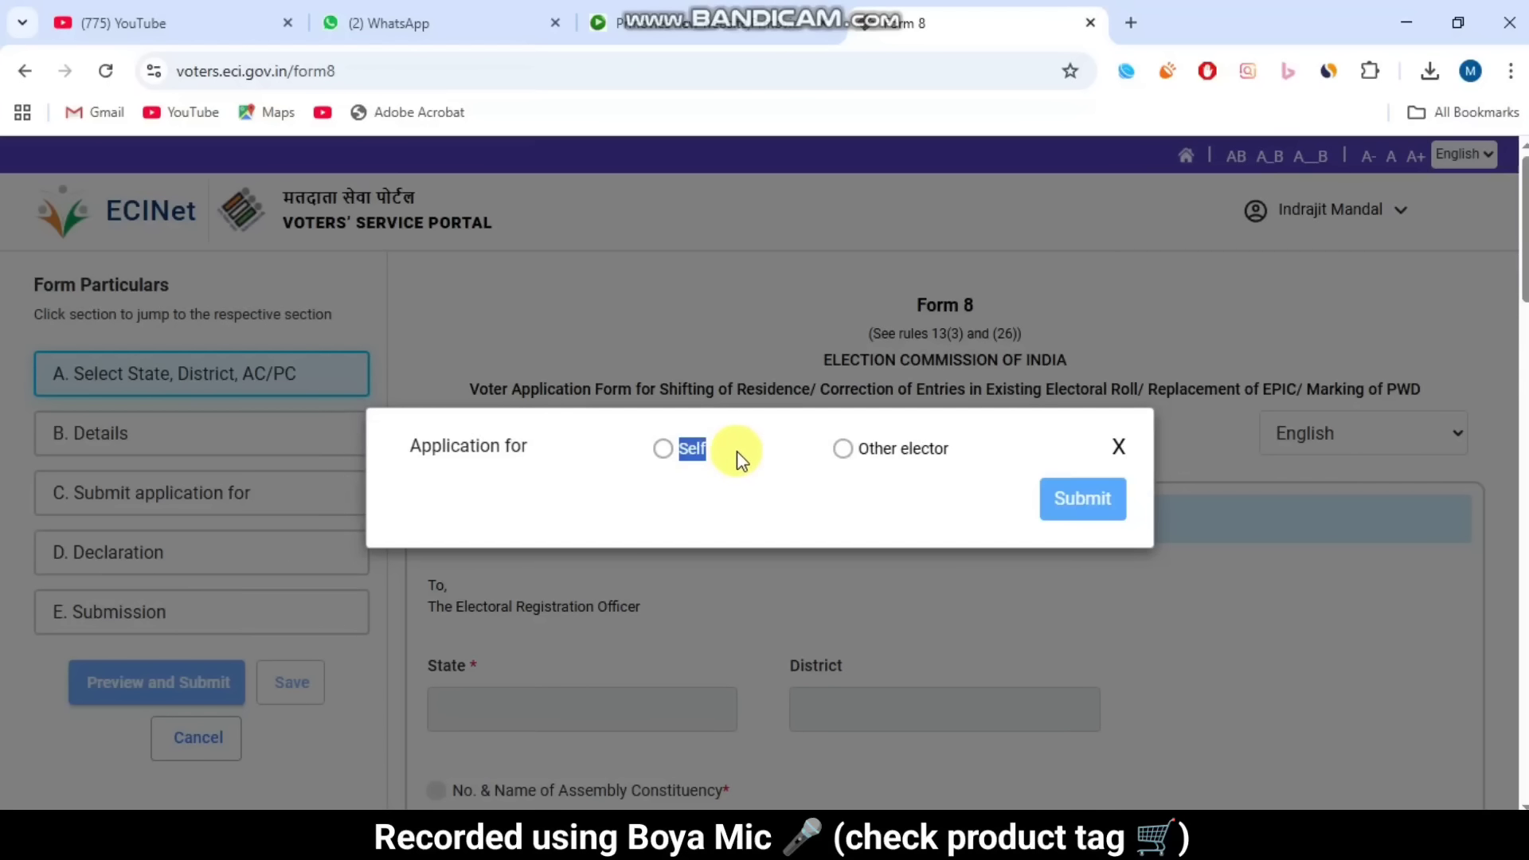
click(664, 449)
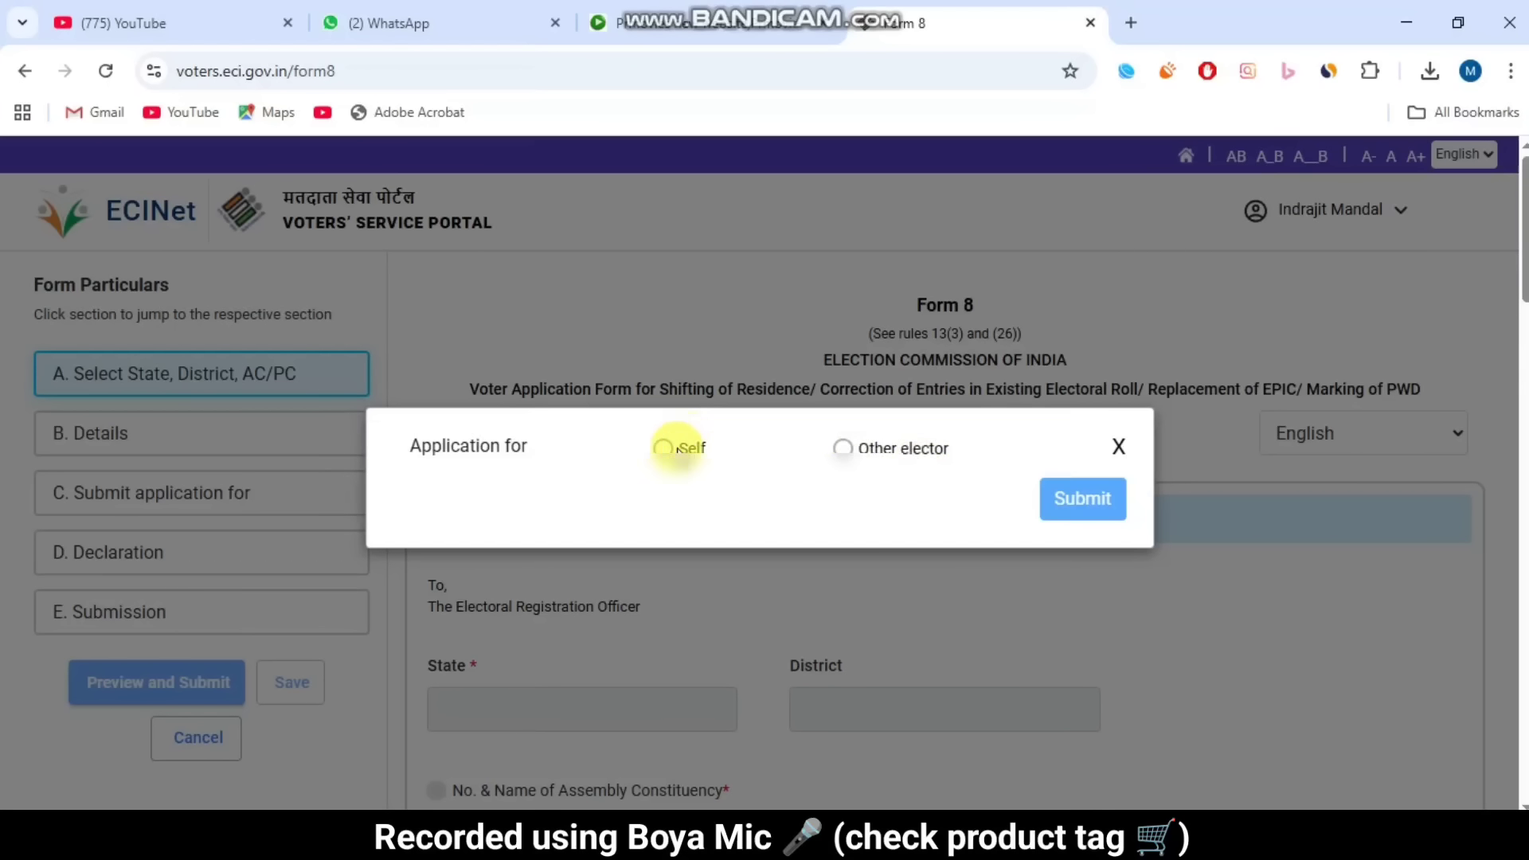
click(662, 447)
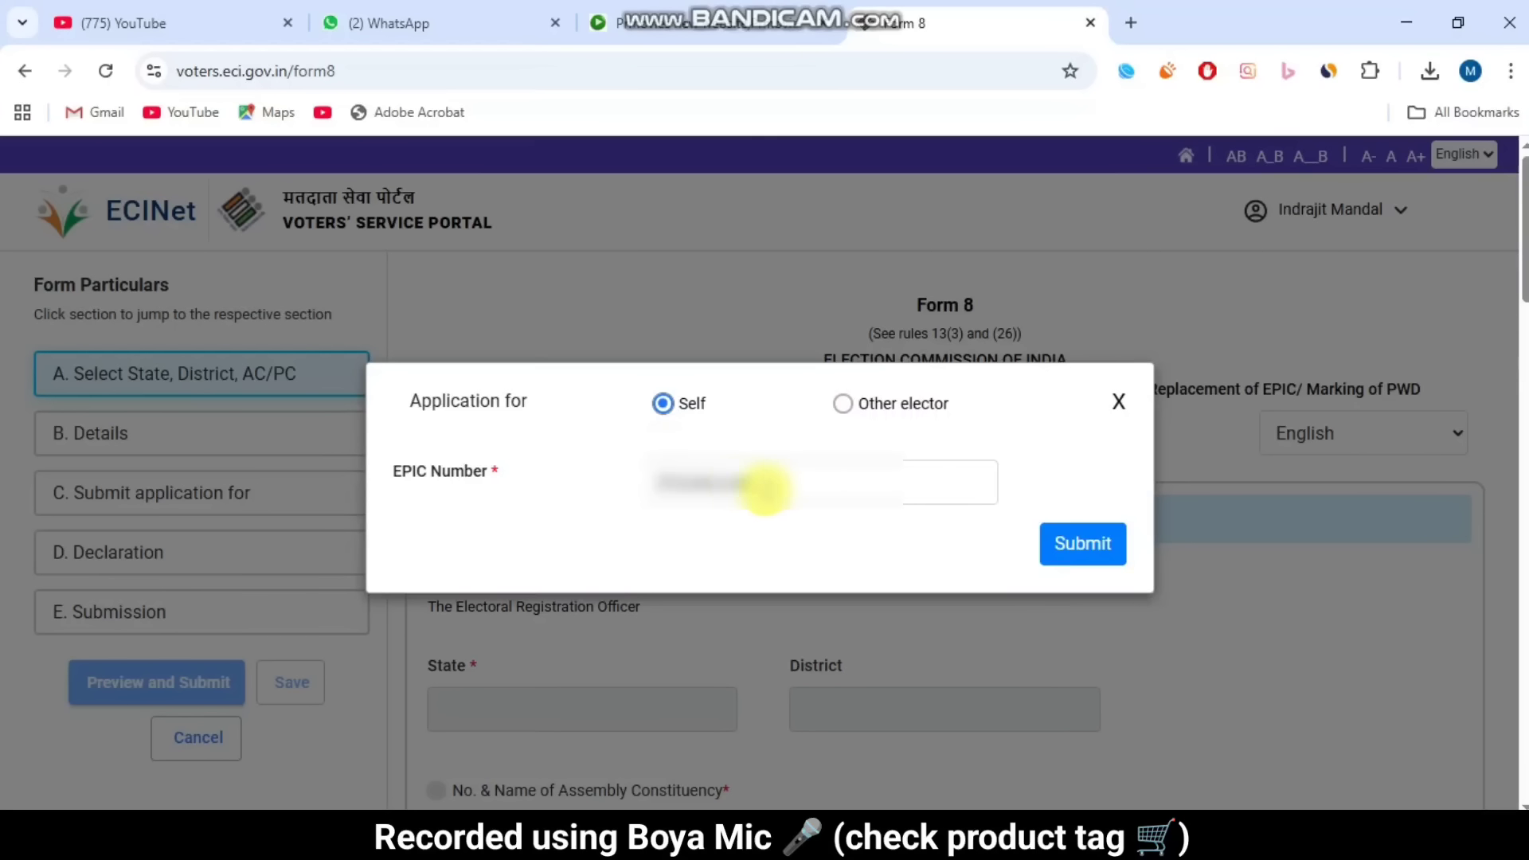
click(1067, 546)
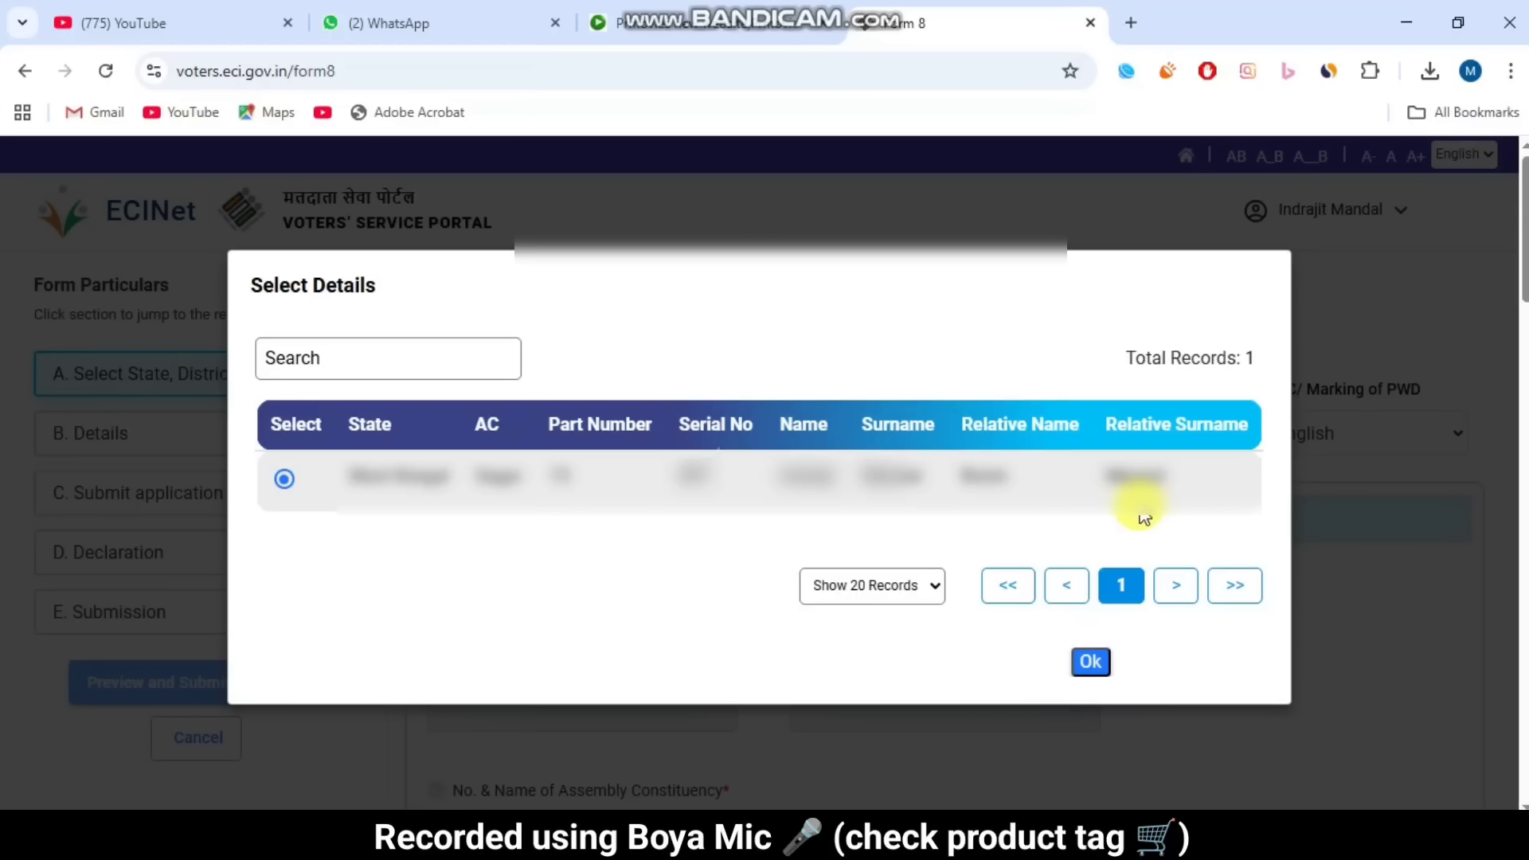
Step: Confirm the found record and choose Correction of Entries, loading West Bengal, South 24 Parganas, 132 Sagar
click(1092, 665)
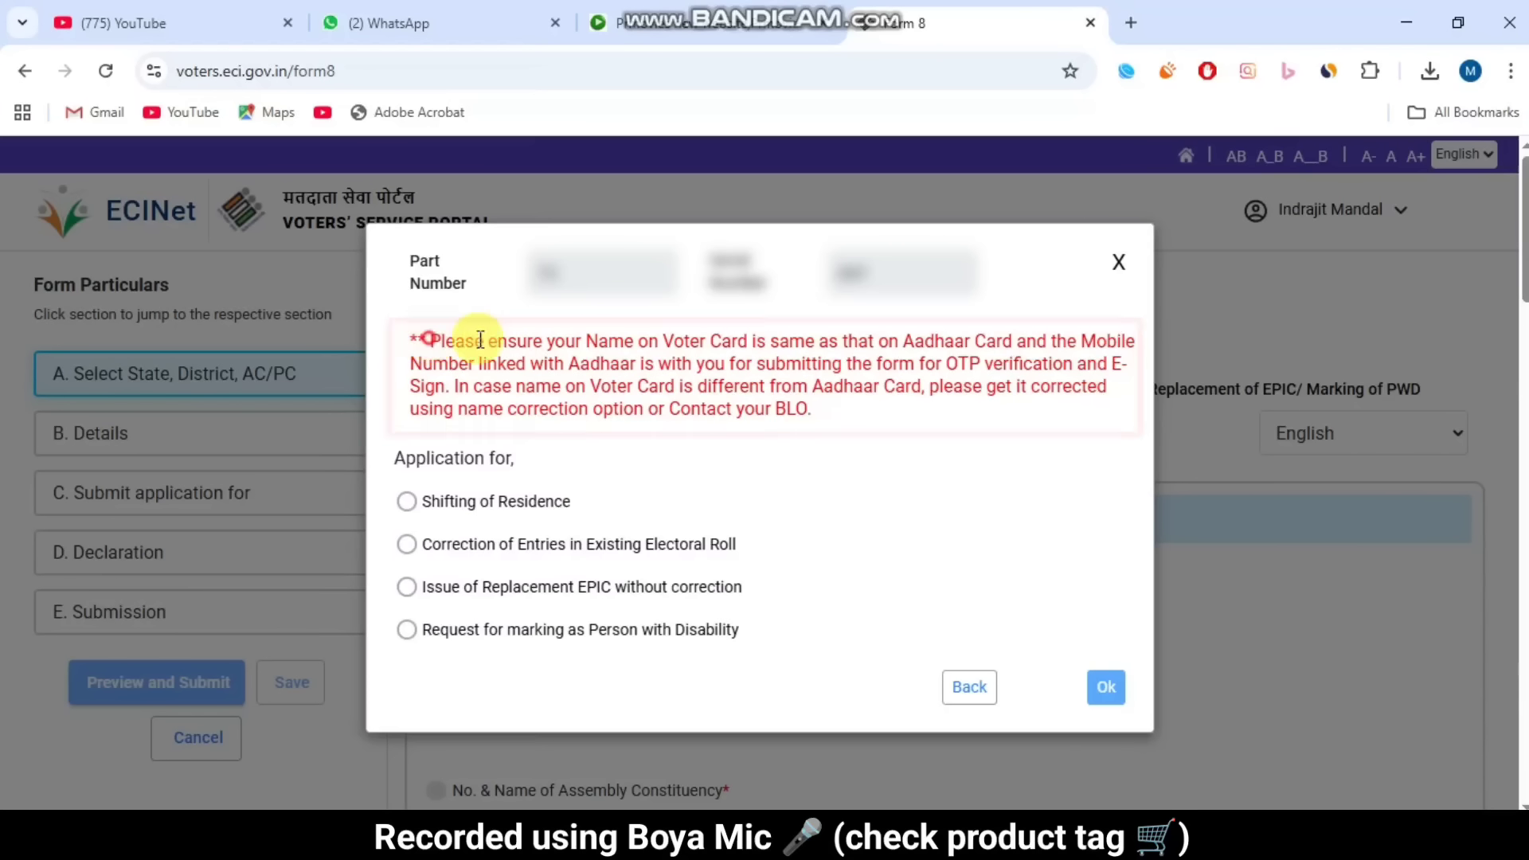
drag(430, 338, 788, 406)
click(760, 327)
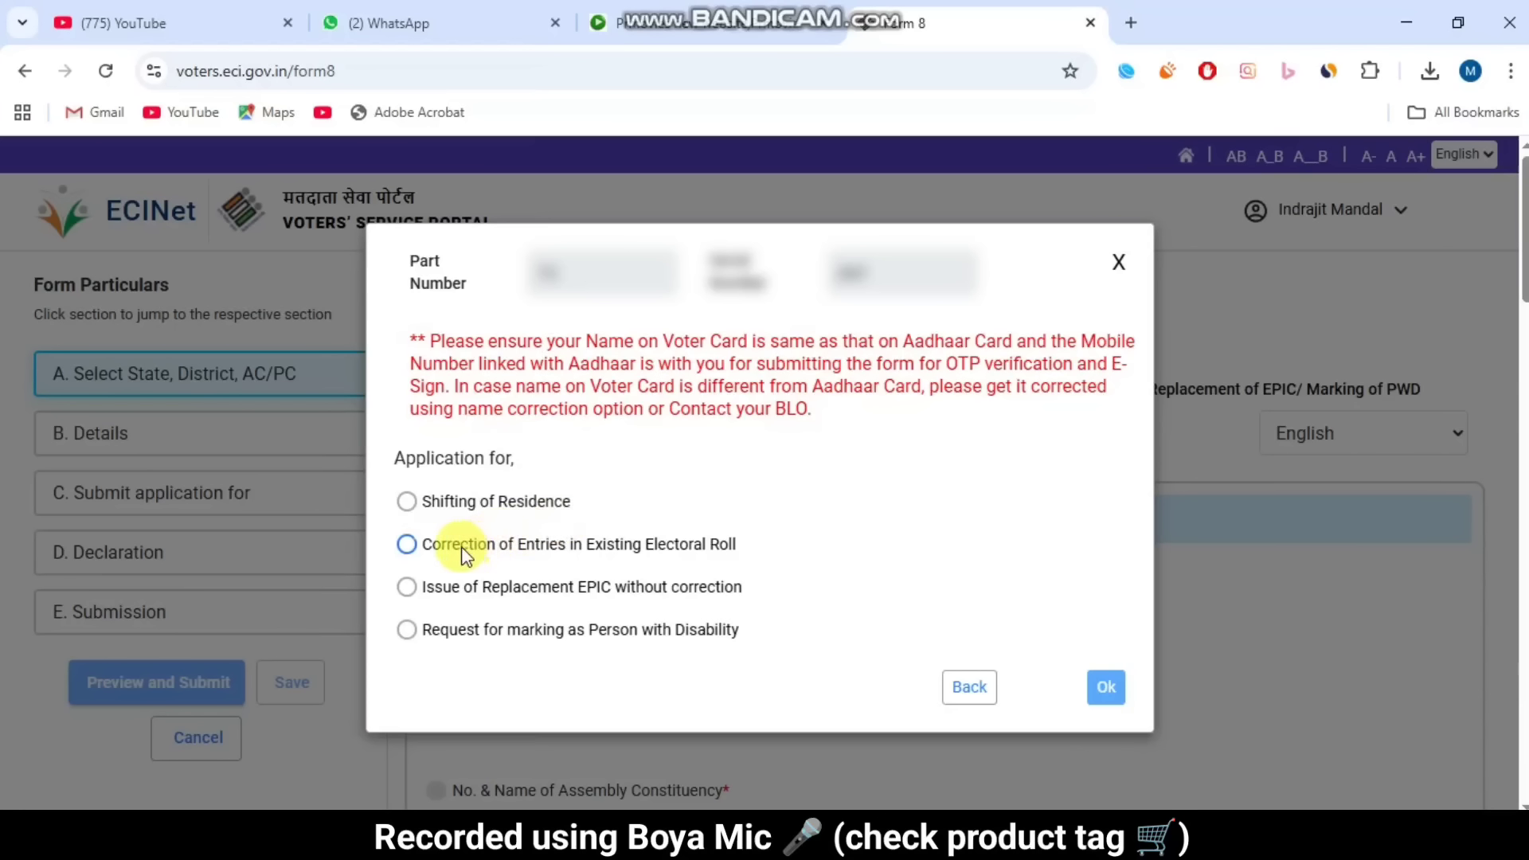
drag(438, 551, 739, 539)
click(739, 540)
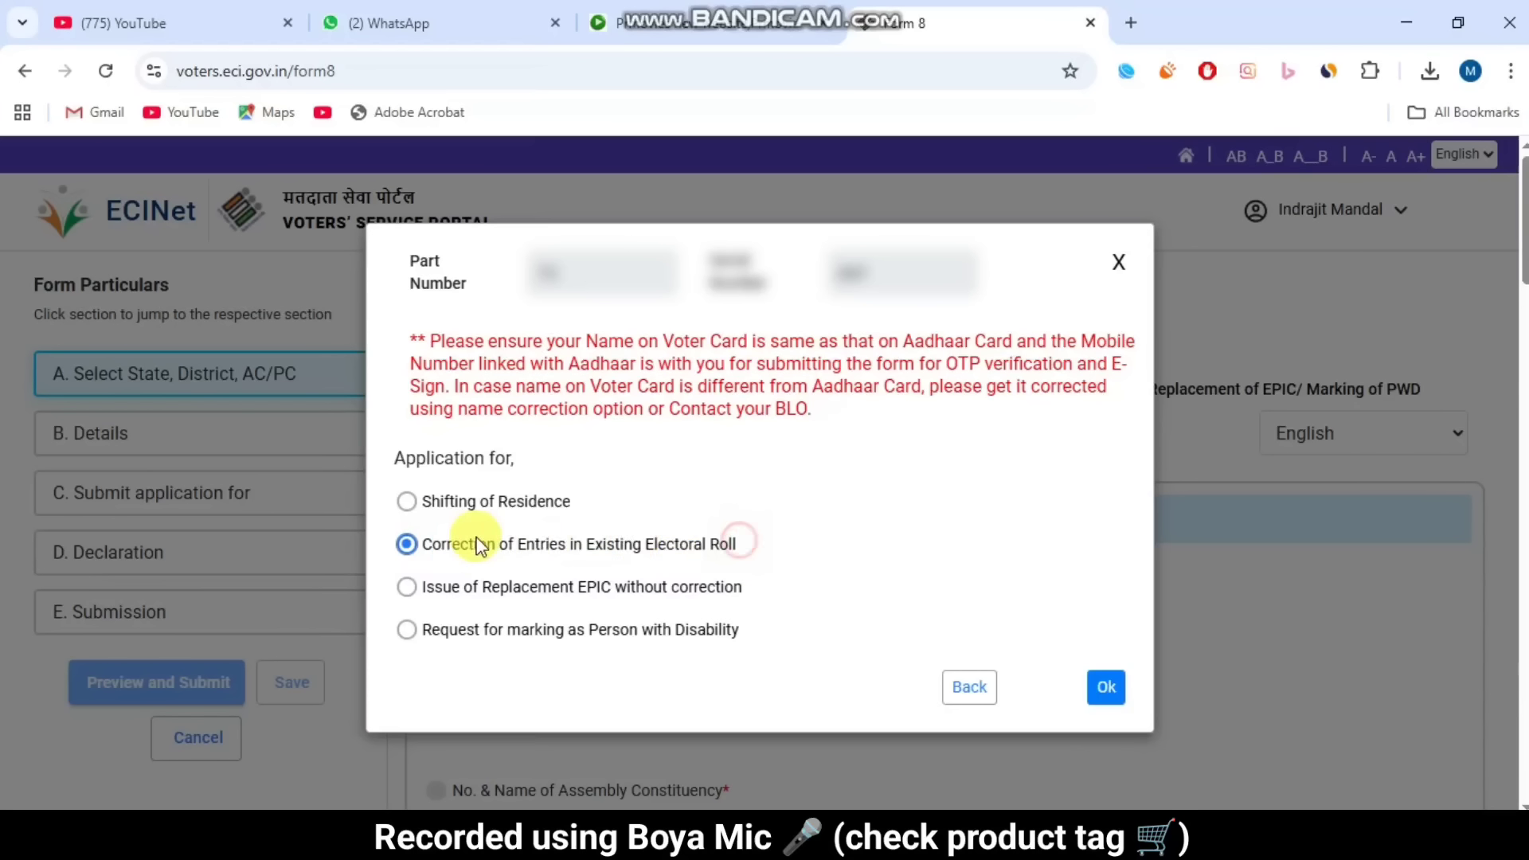
drag(494, 551, 686, 543)
click(700, 547)
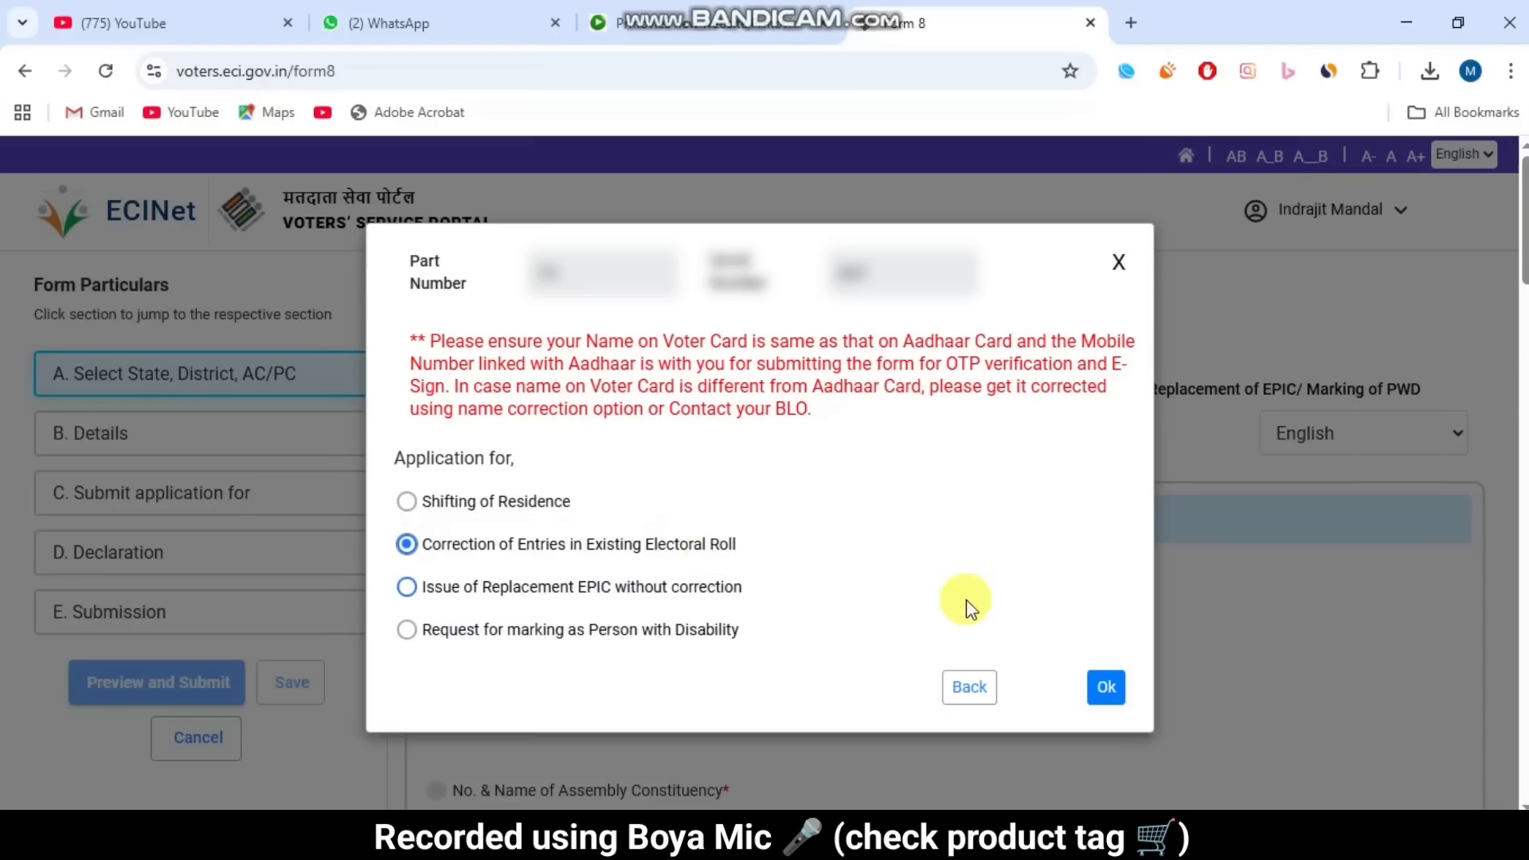
click(1106, 689)
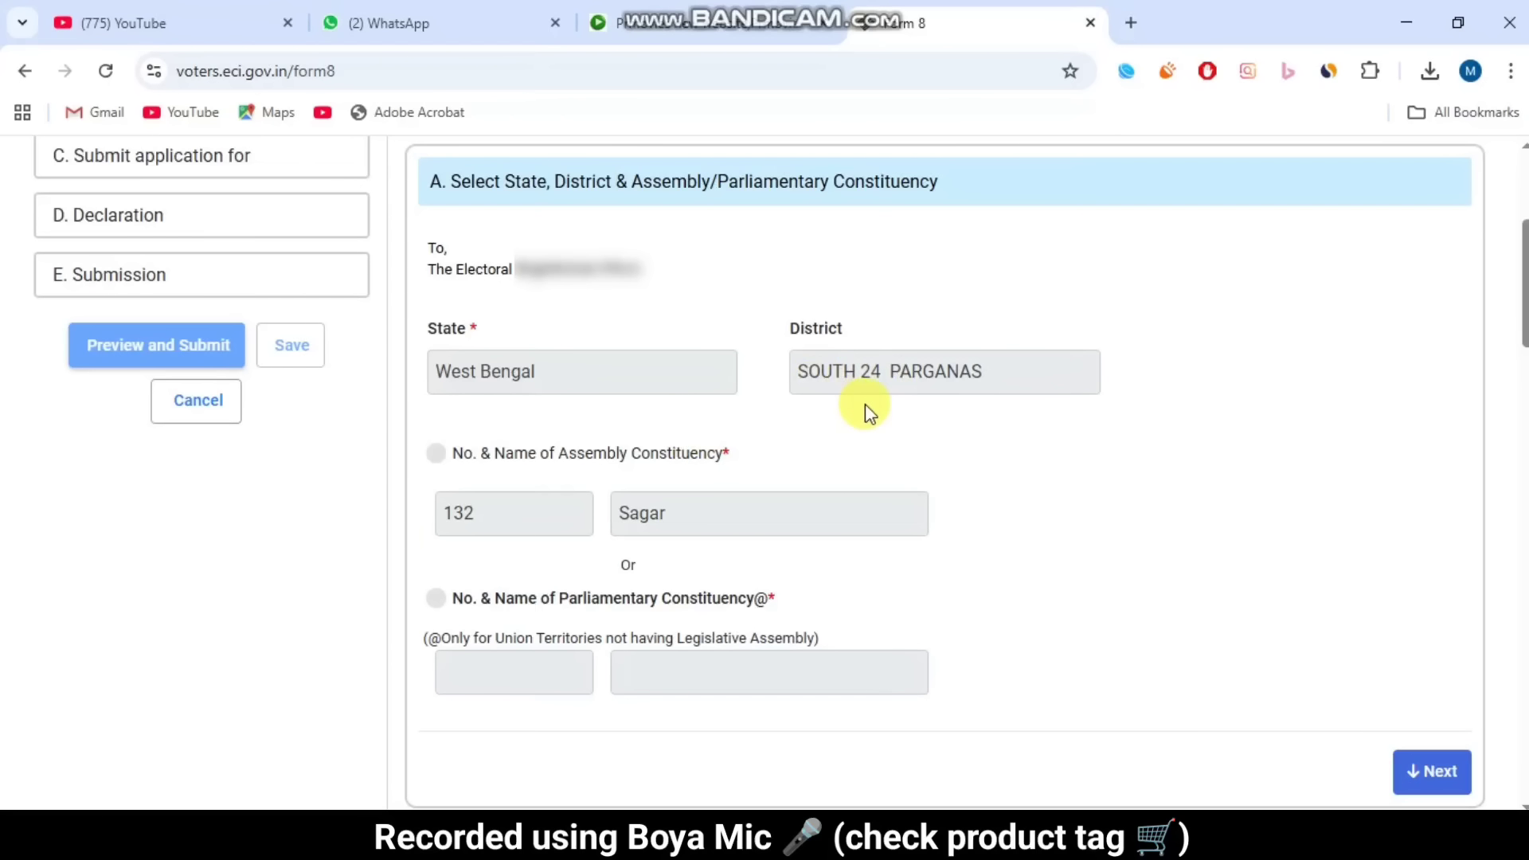
Step: In section B. Details, tick the Aadhaar Number option and enter the Aadhaar number
click(1429, 770)
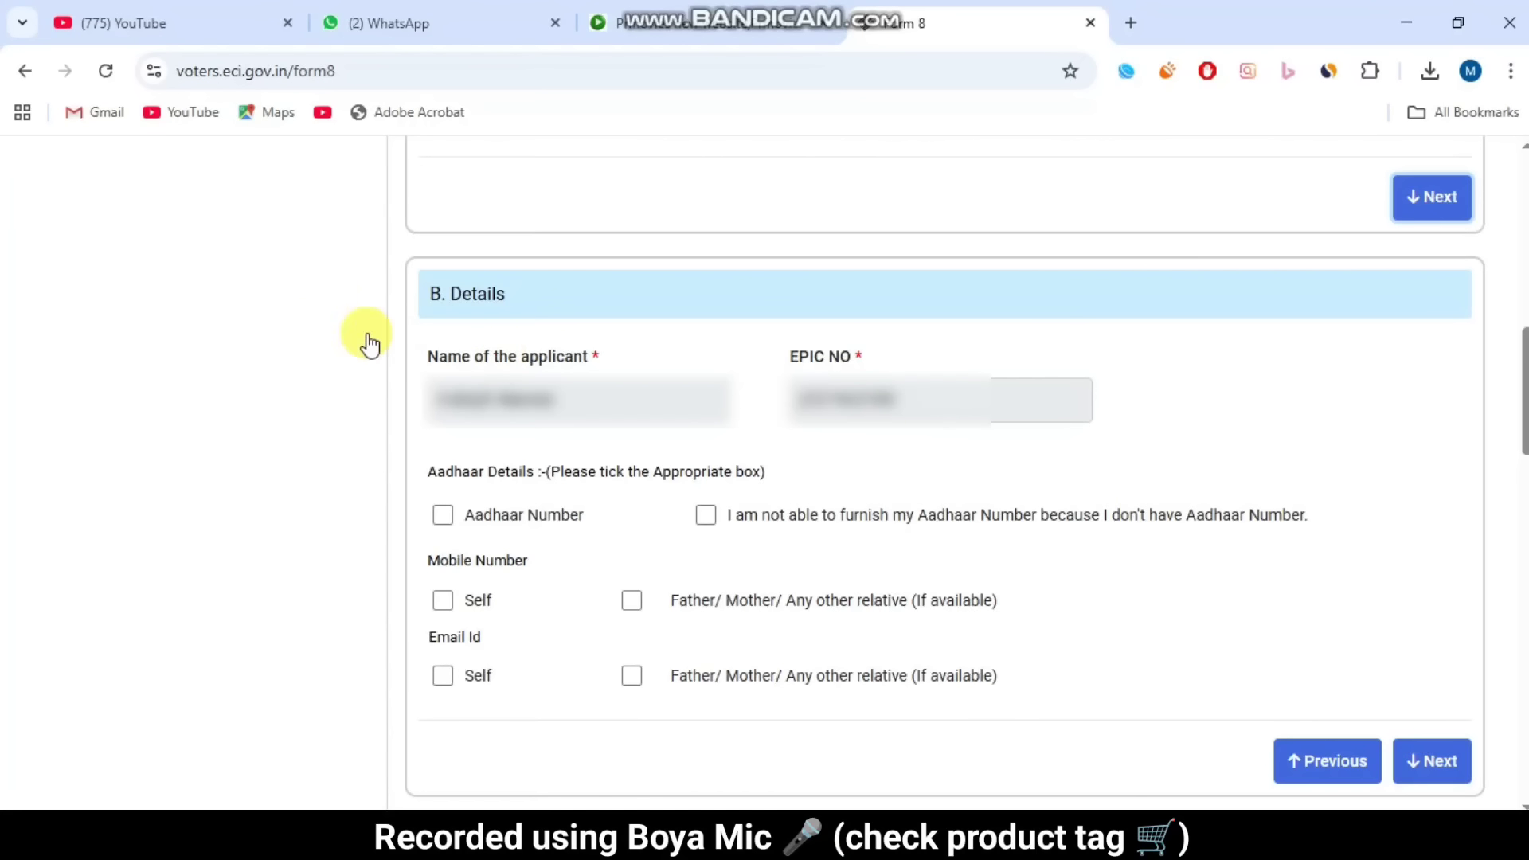
drag(437, 358, 606, 359)
click(622, 364)
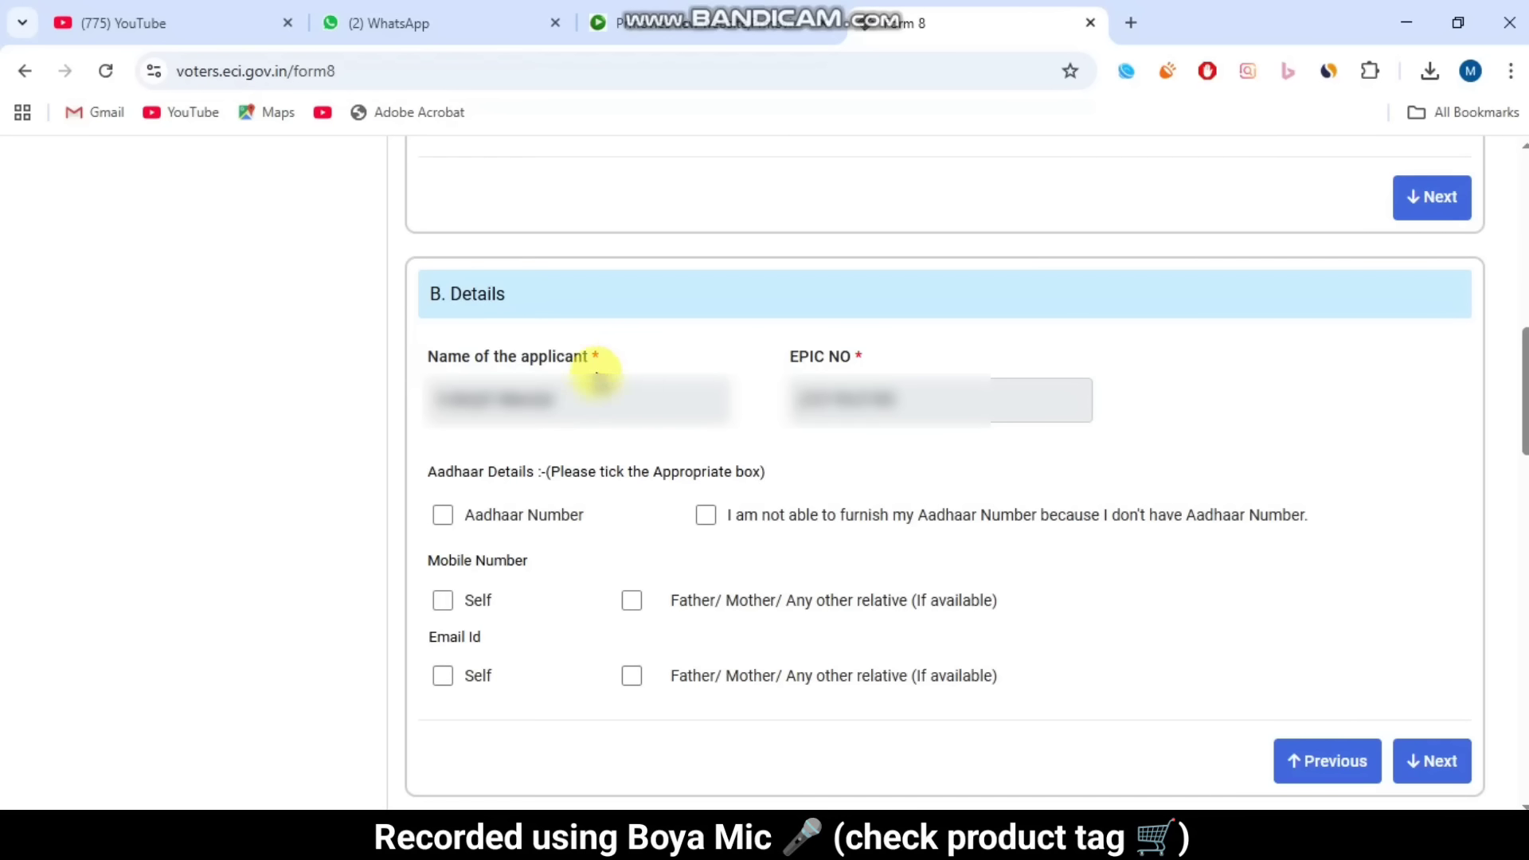
drag(775, 351, 846, 358)
click(897, 351)
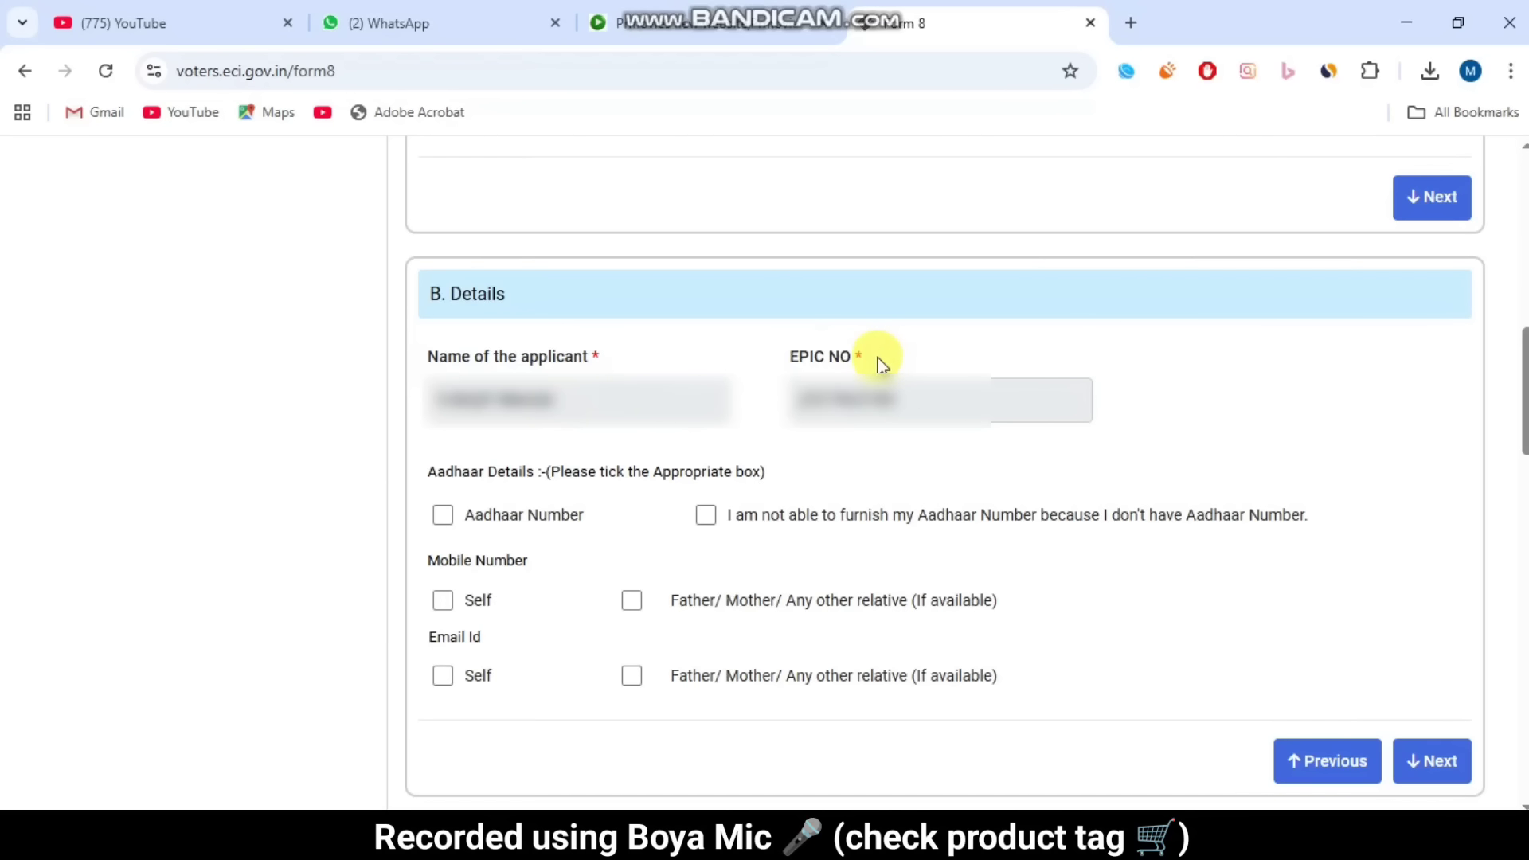
click(443, 517)
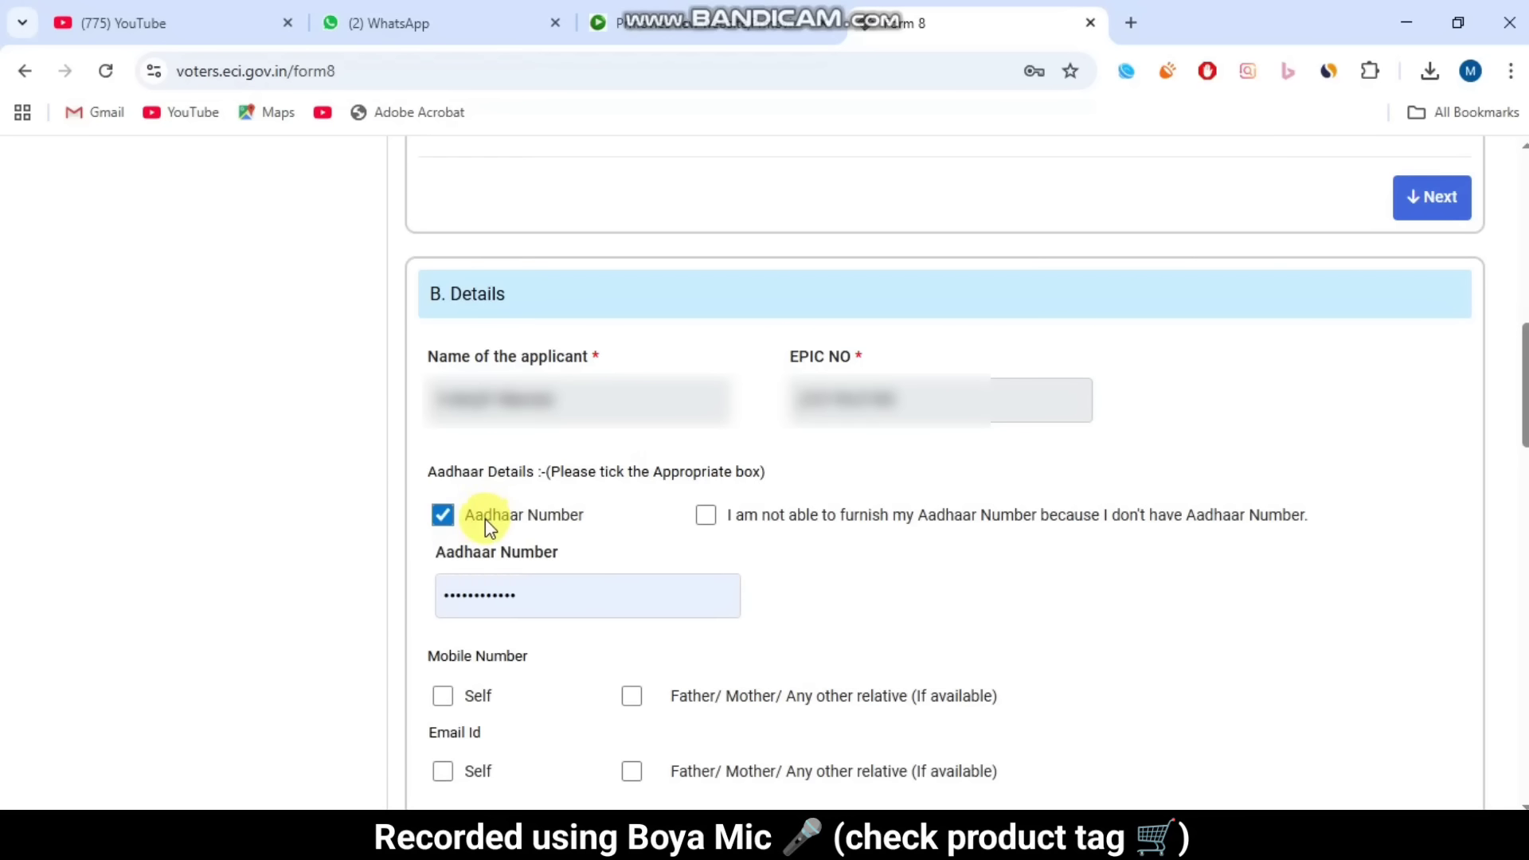
drag(514, 513, 585, 510)
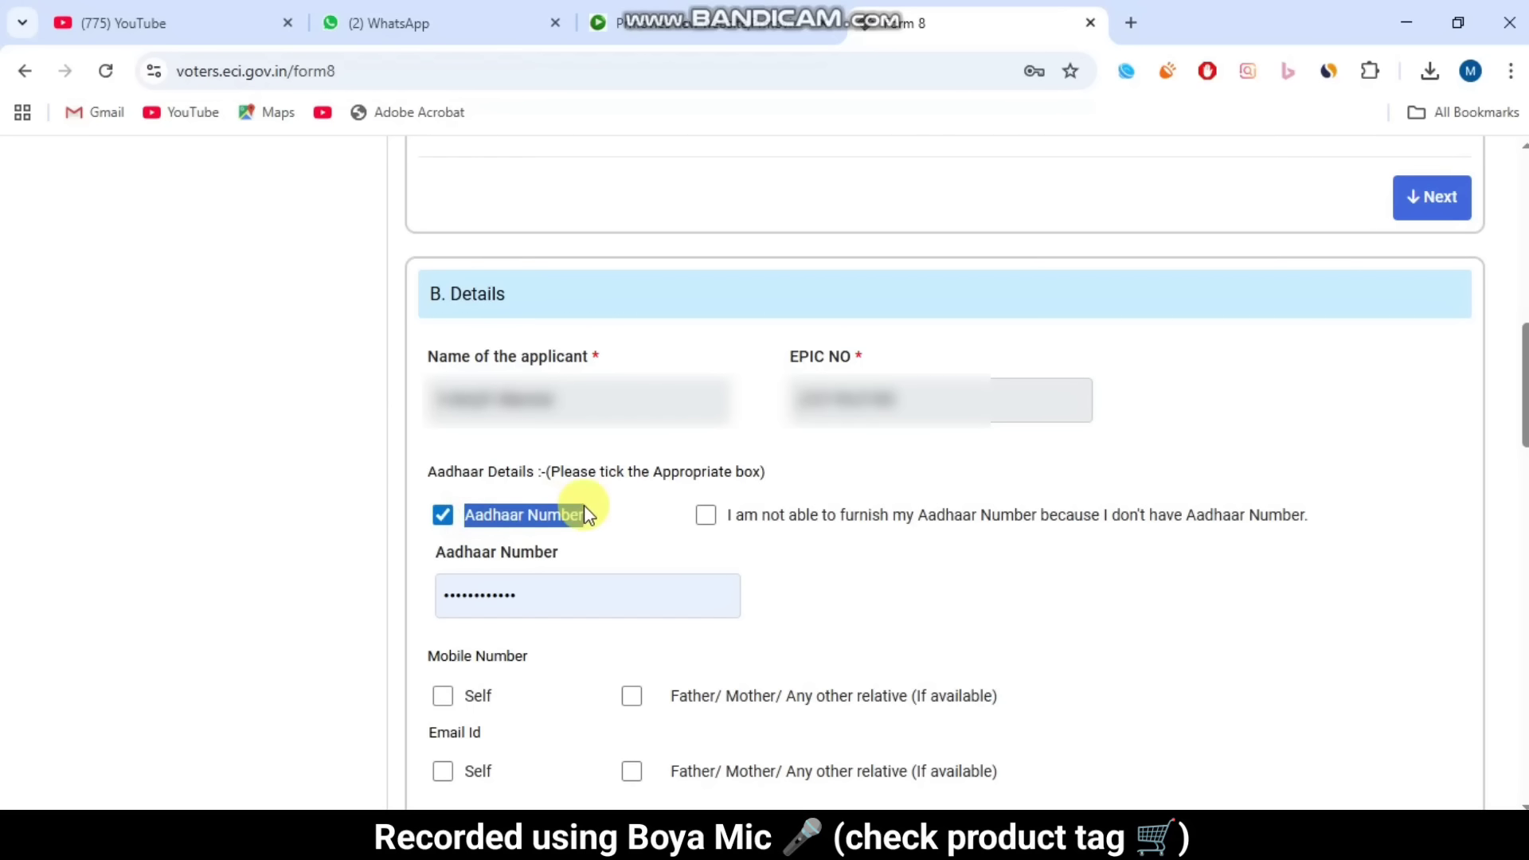
drag(437, 558, 528, 558)
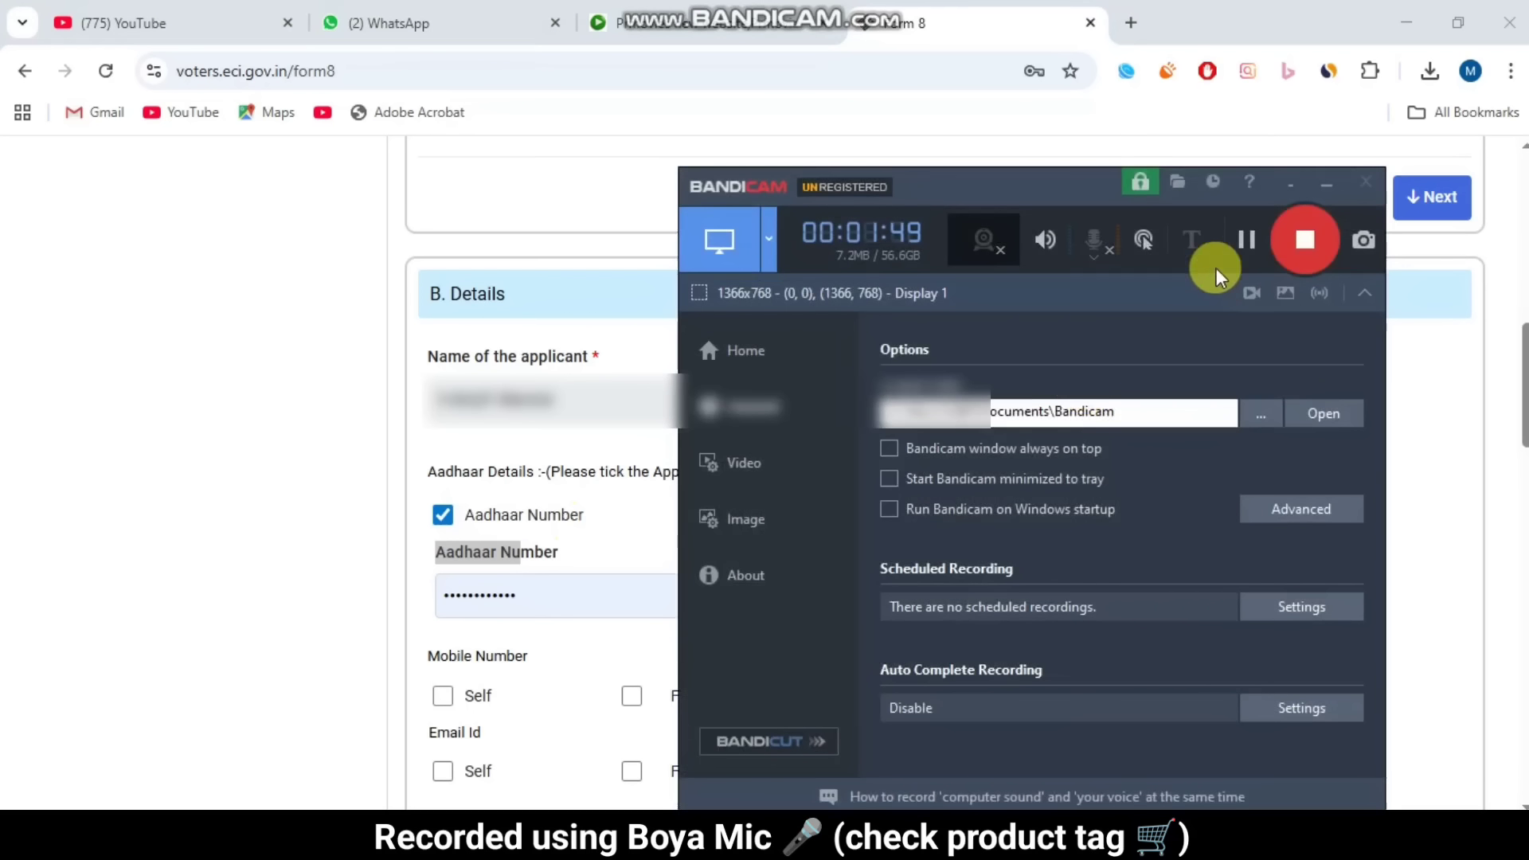
Step: Tick Self under both Mobile Number and Email Id to show their entry fields
click(1249, 236)
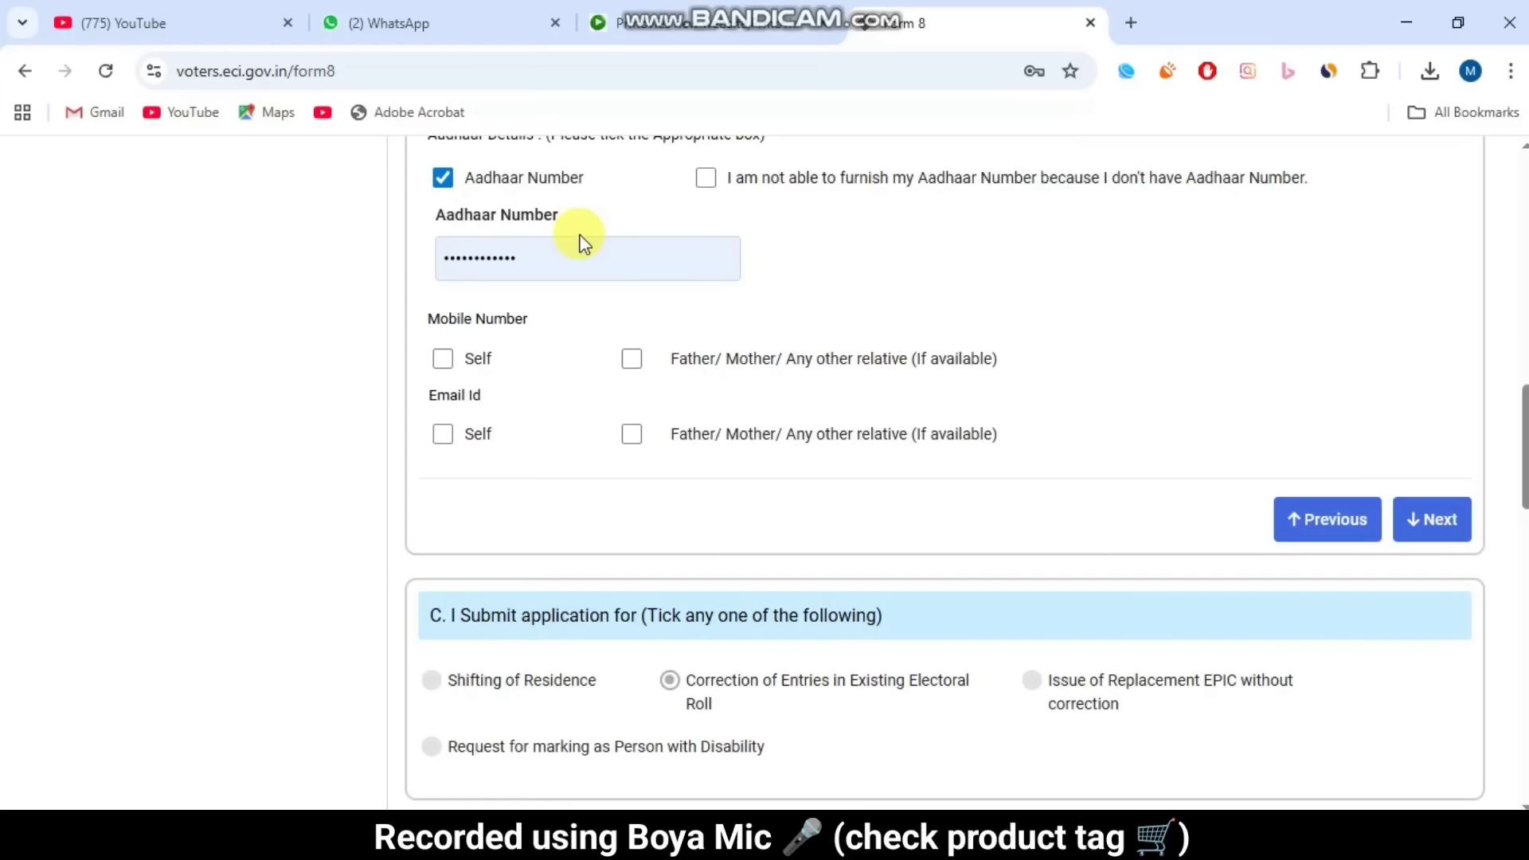
click(444, 360)
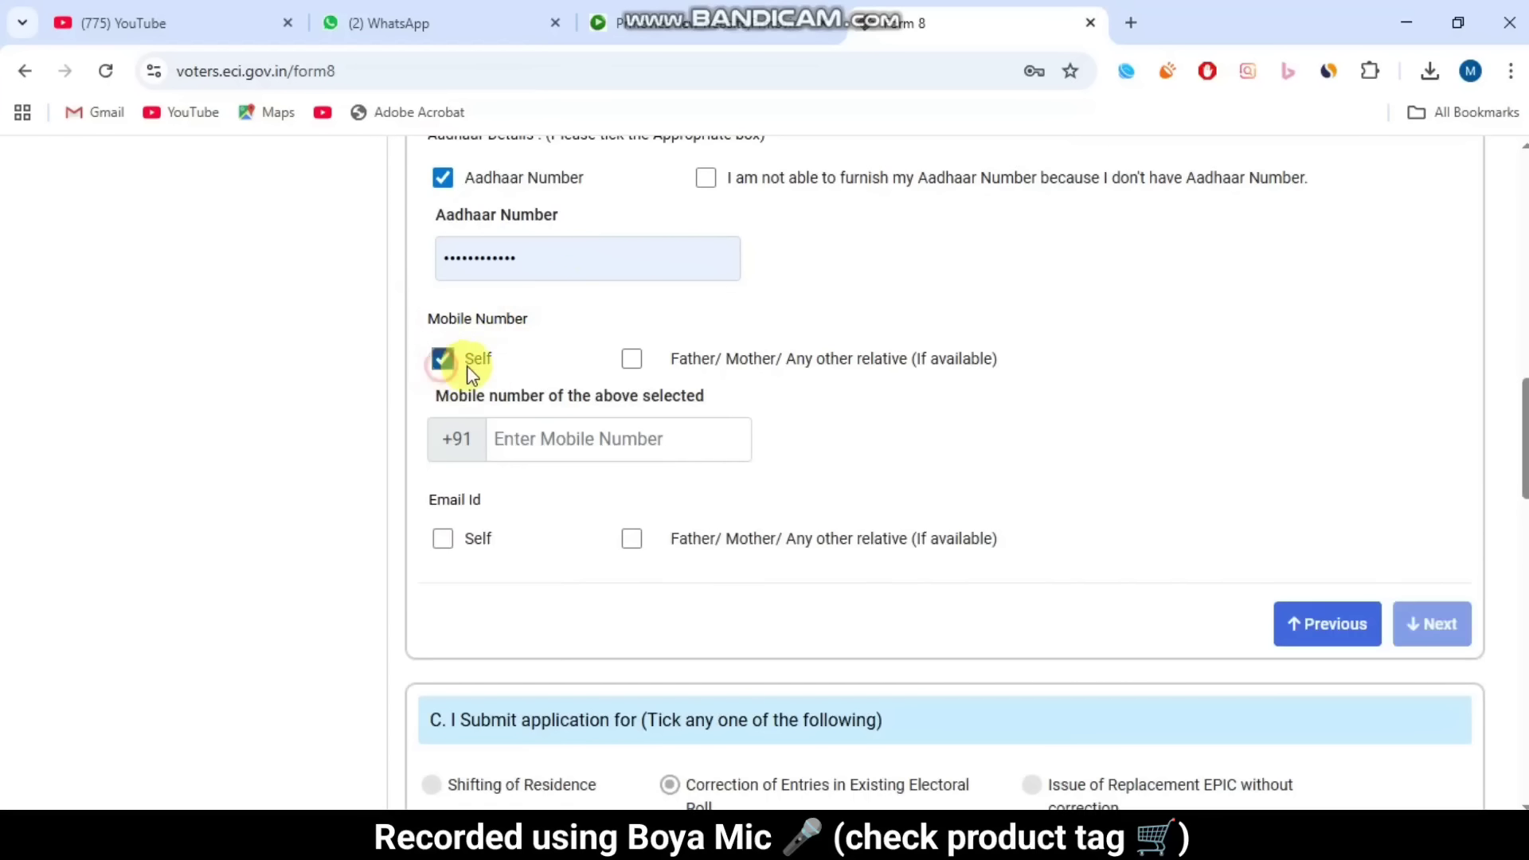
drag(475, 399, 720, 403)
click(722, 398)
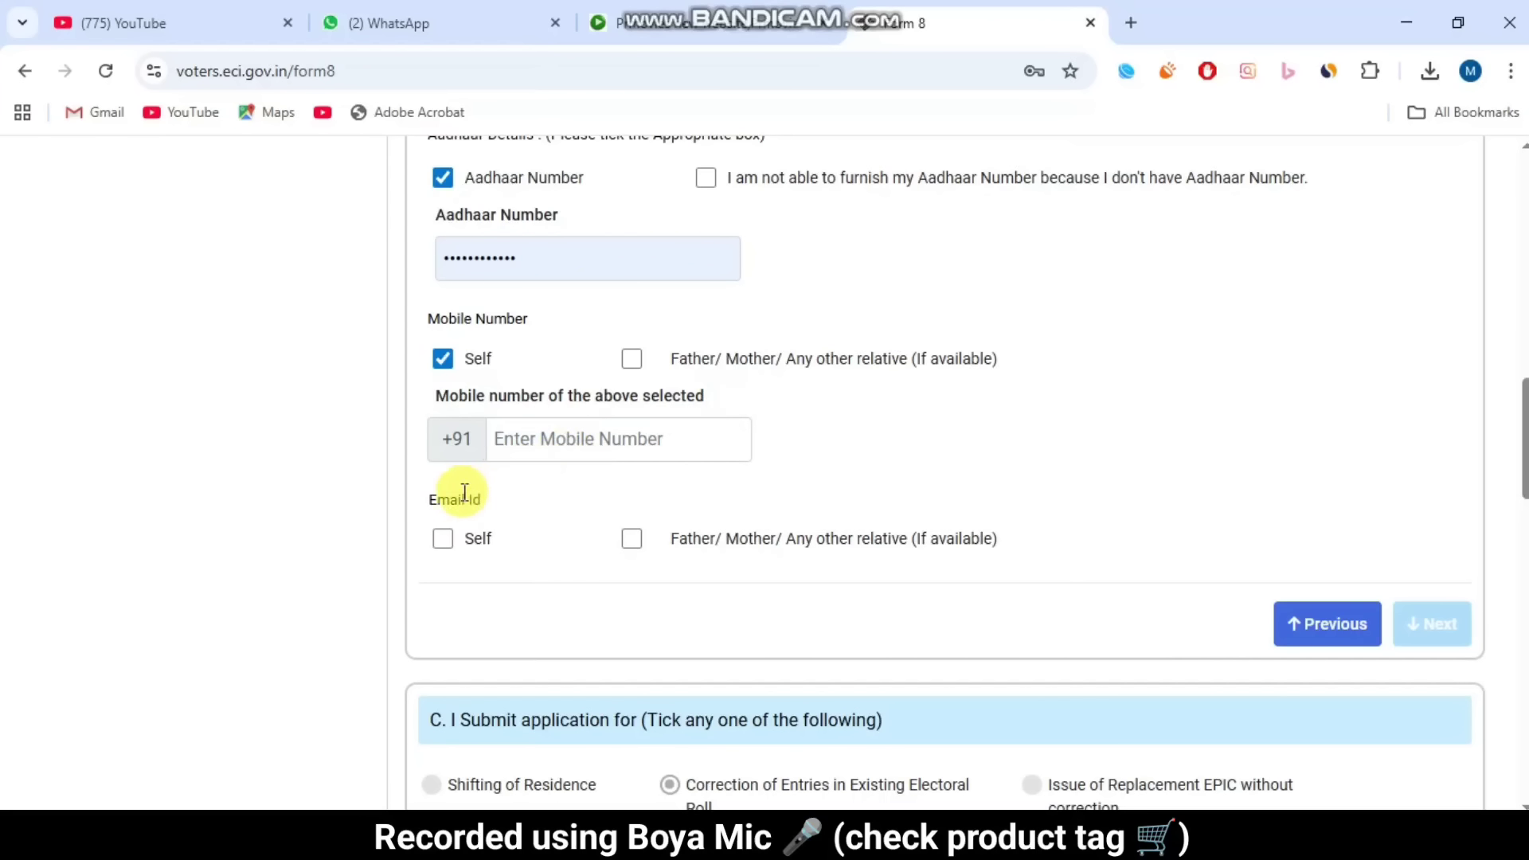
drag(425, 504, 505, 505)
click(503, 500)
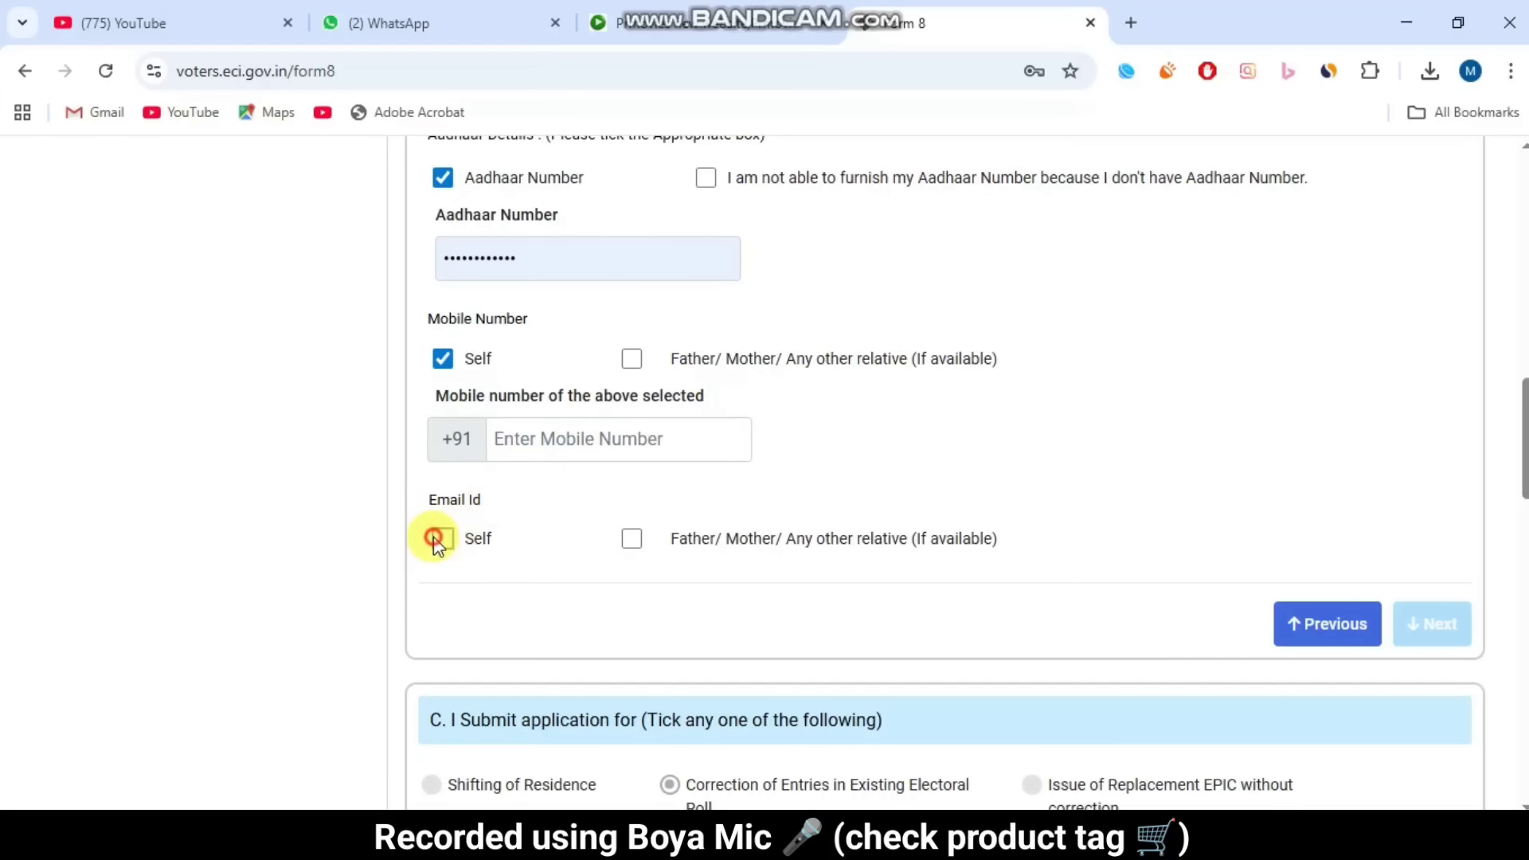
click(437, 539)
drag(441, 582, 547, 580)
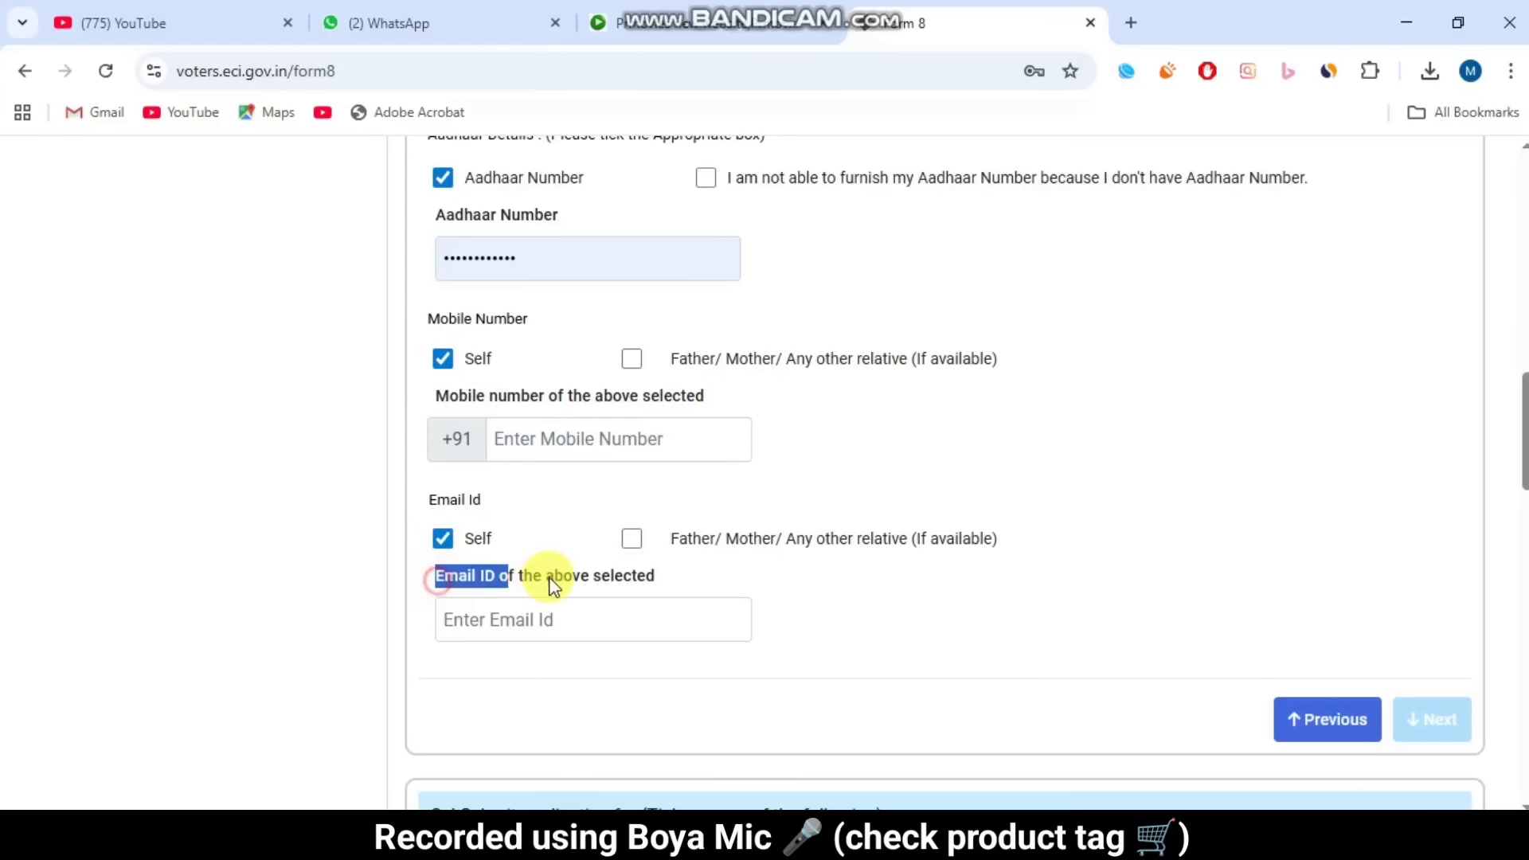
click(546, 580)
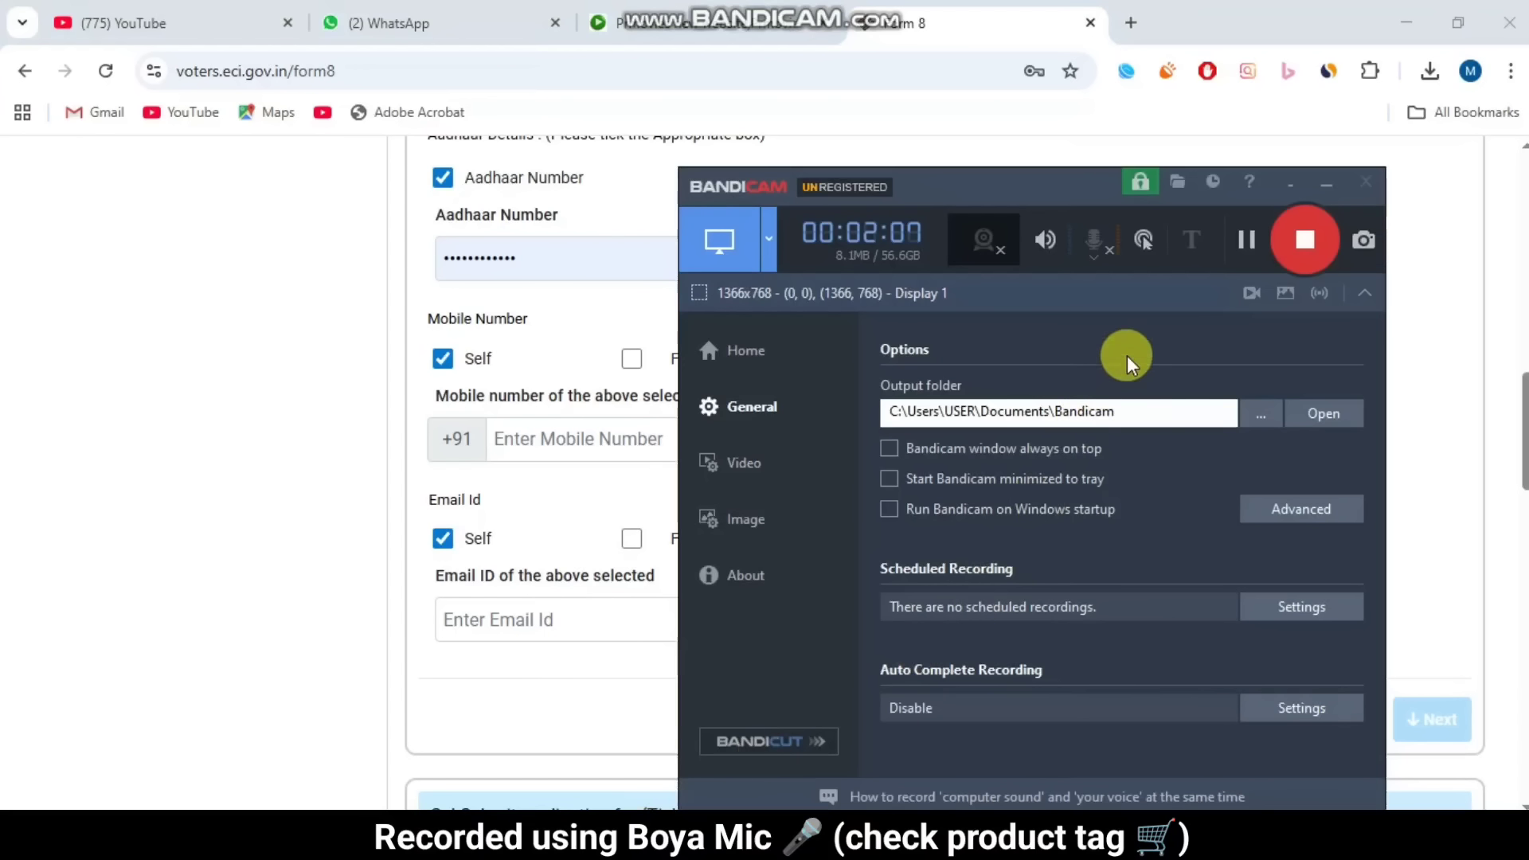
Step: Advance from B. Details to section C with Correction of Entries in Existing Electoral Roll selected
click(1233, 233)
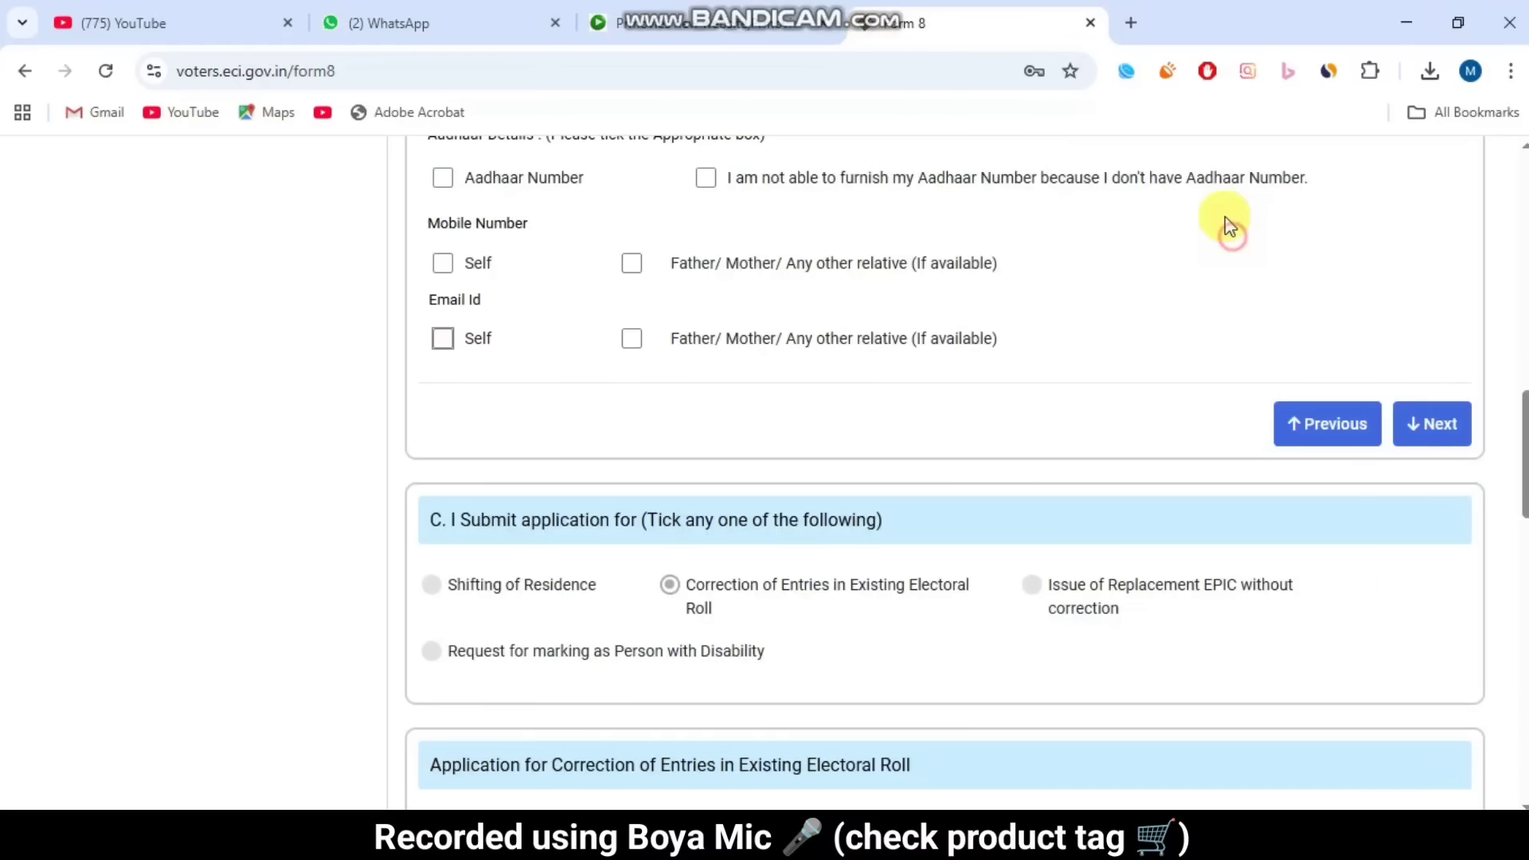
click(1443, 426)
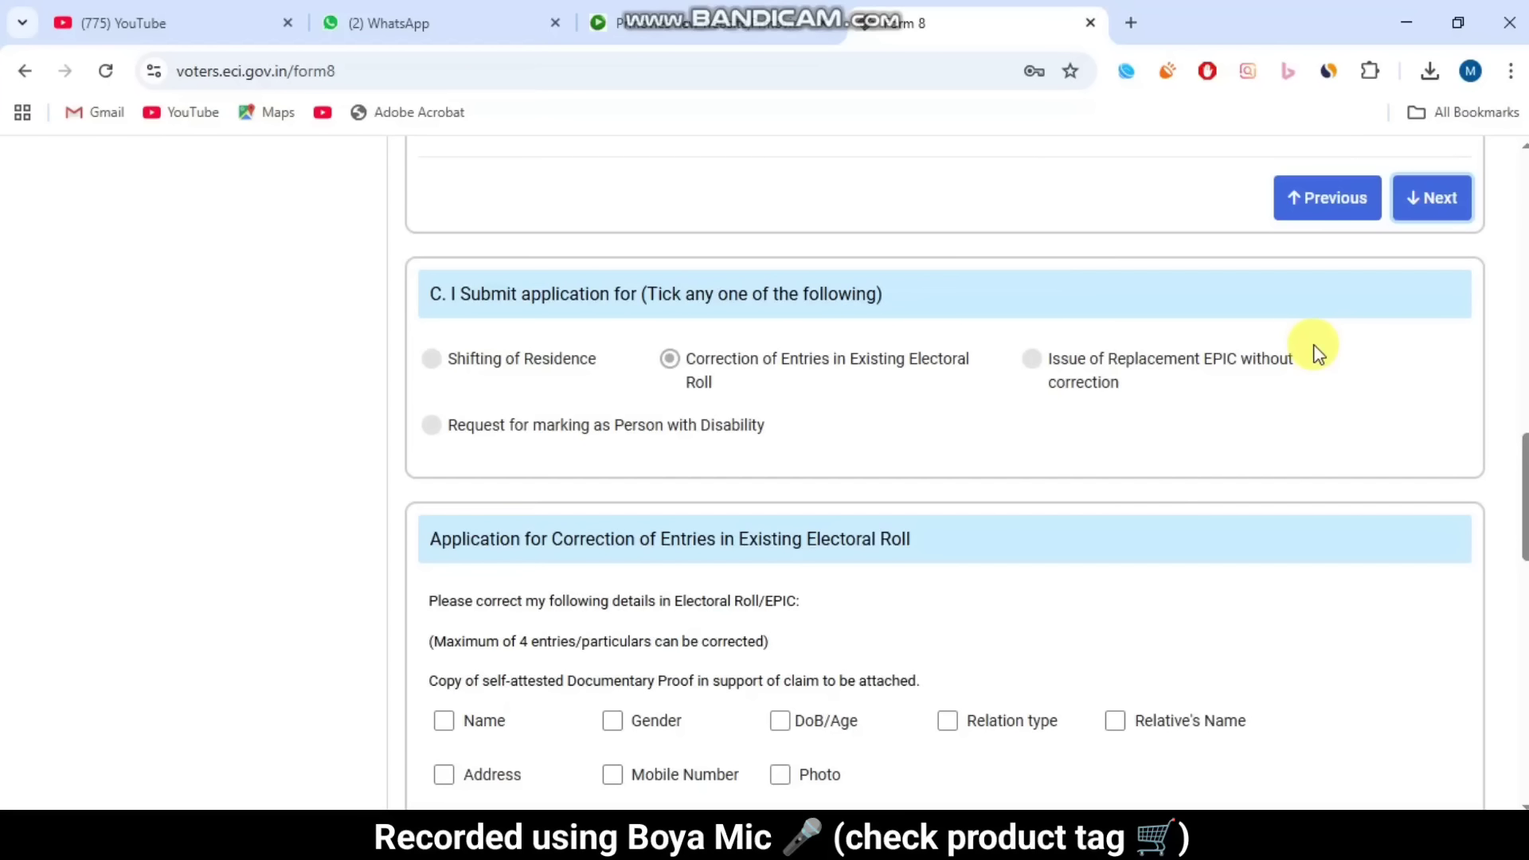
scroll(1263, 443, down, 4)
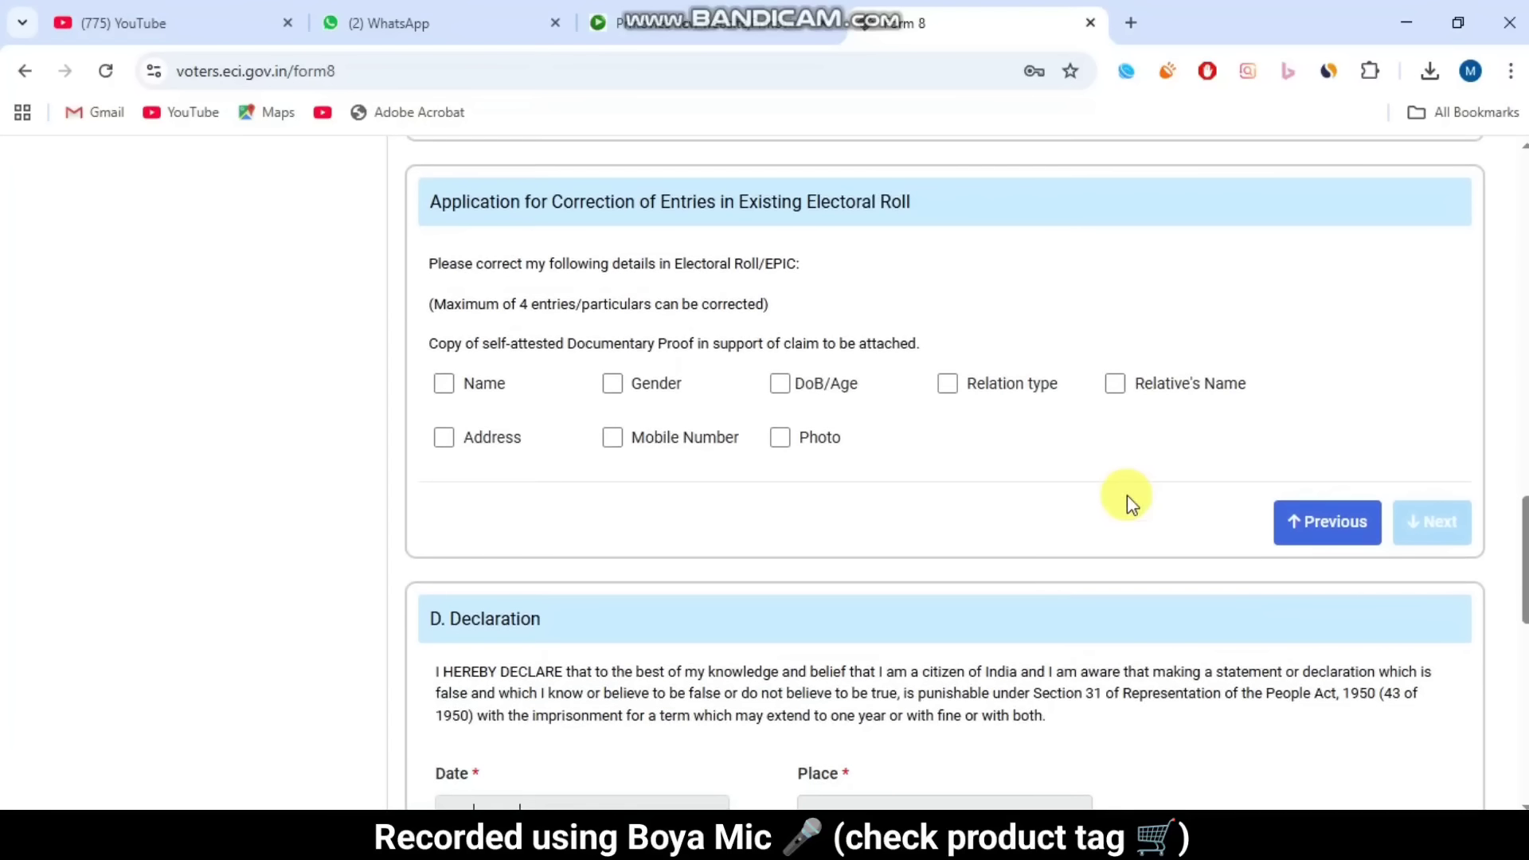
drag(428, 205, 679, 204)
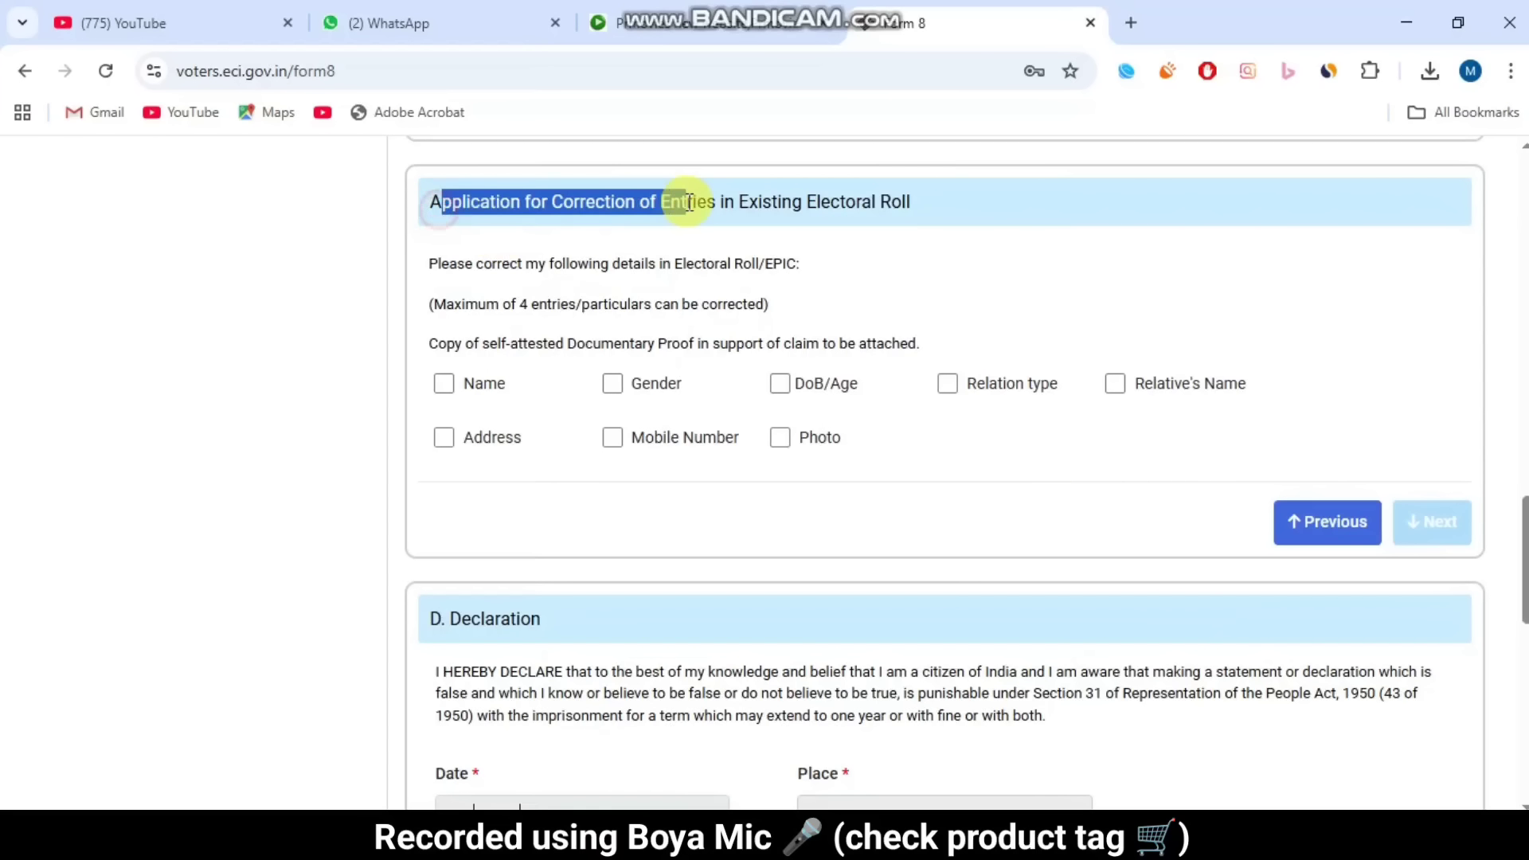
click(686, 202)
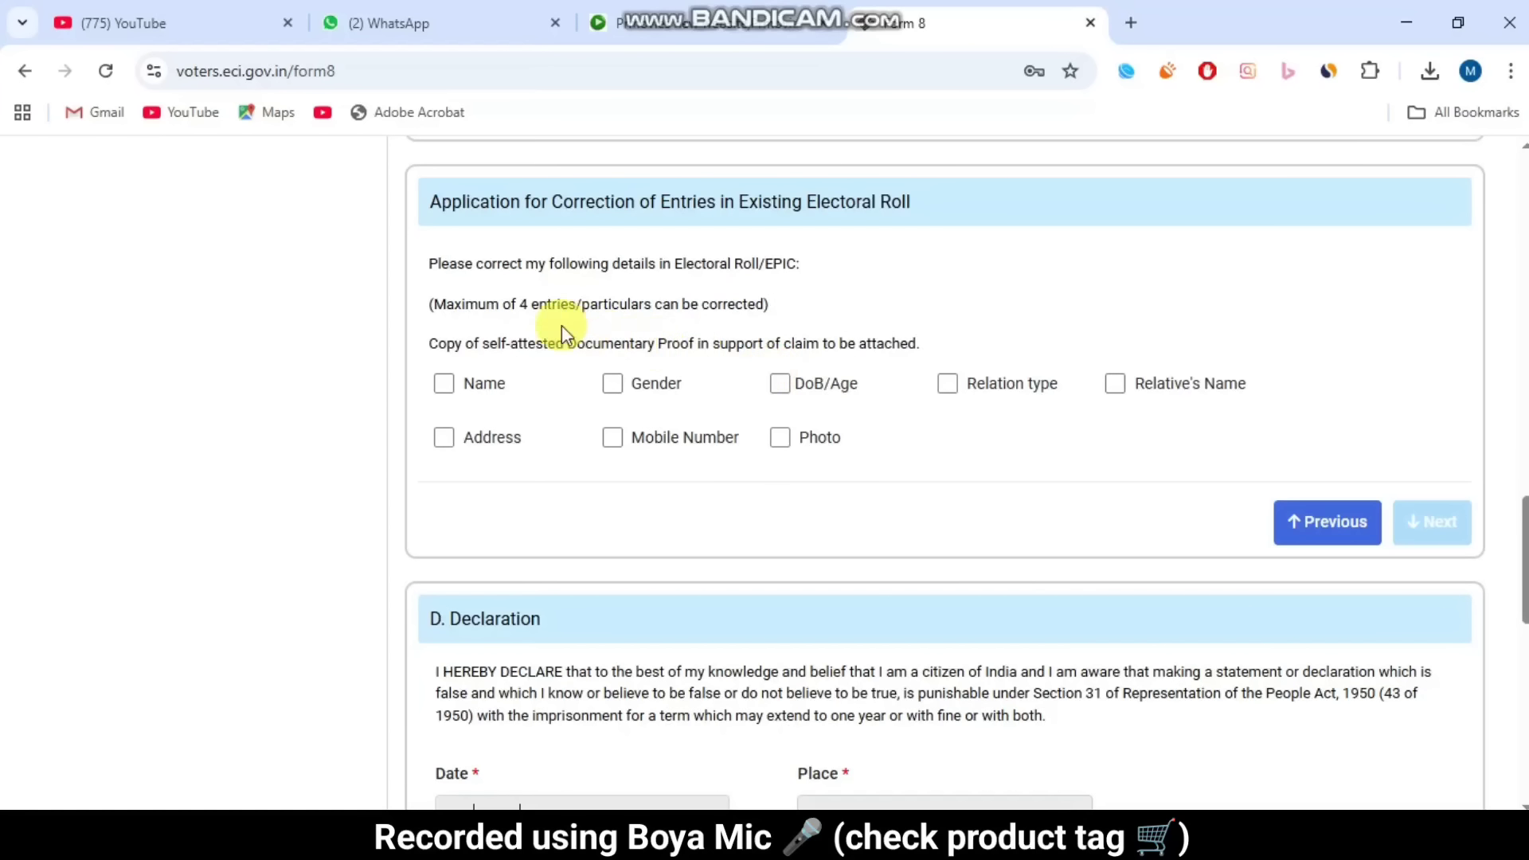
drag(446, 306, 781, 294)
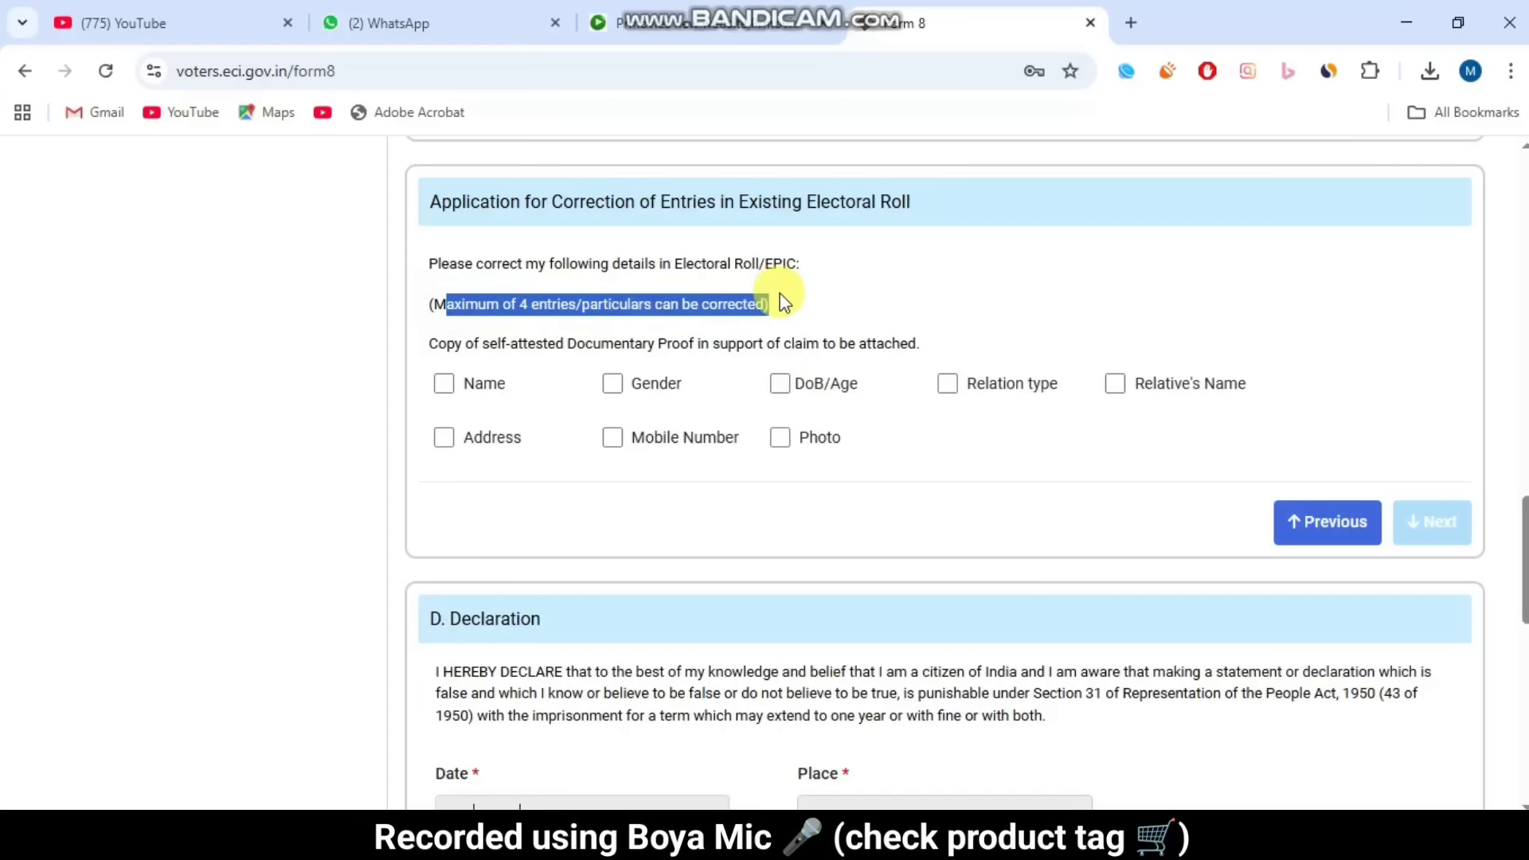
click(540, 309)
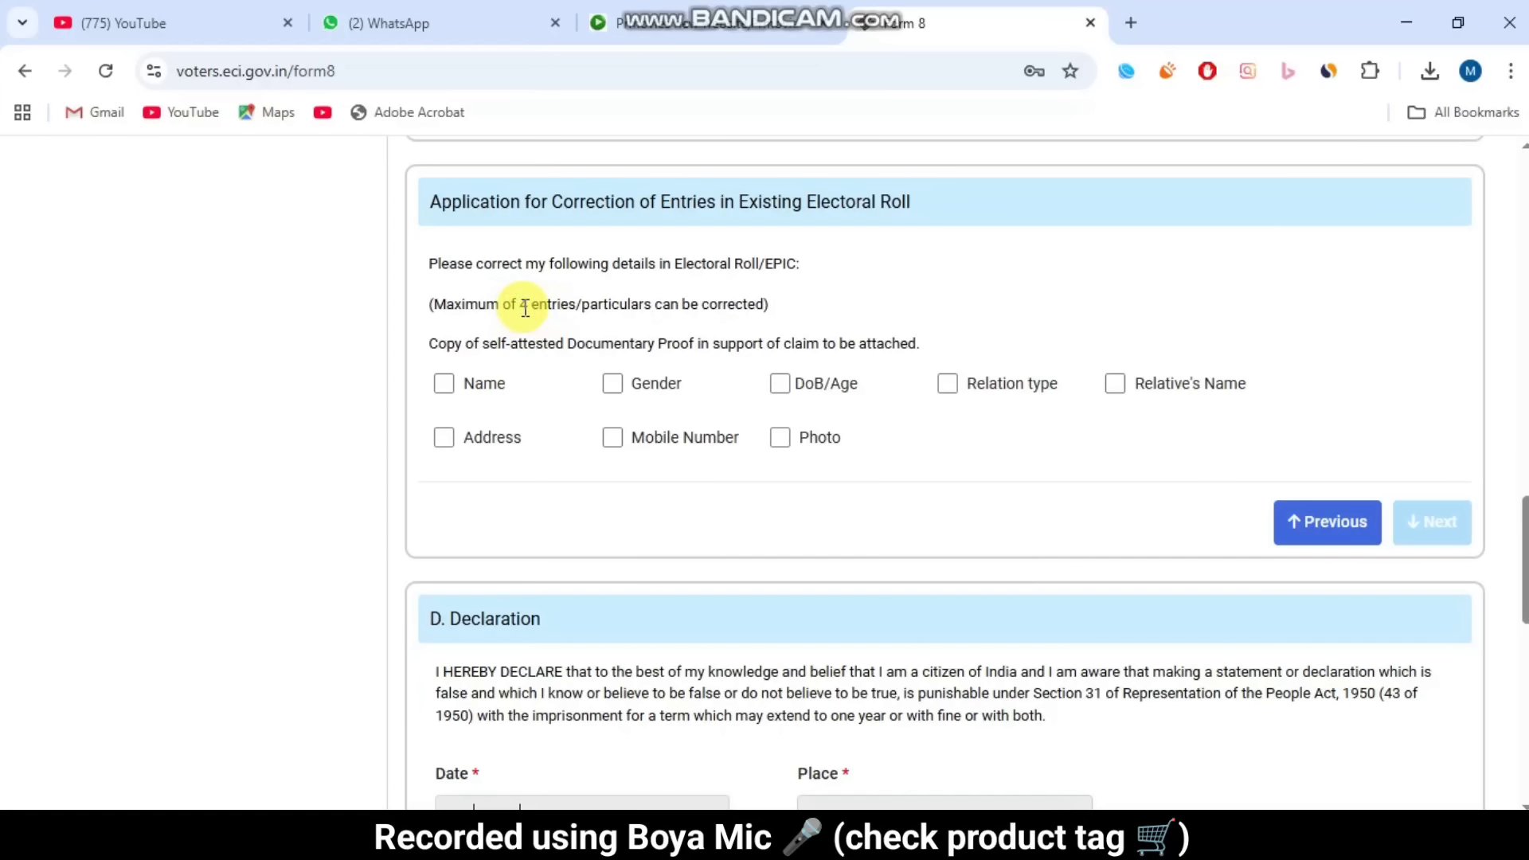
click(528, 308)
Step: Tick Name, Address, DoB/Age and Photo as the four entries to correct
click(445, 386)
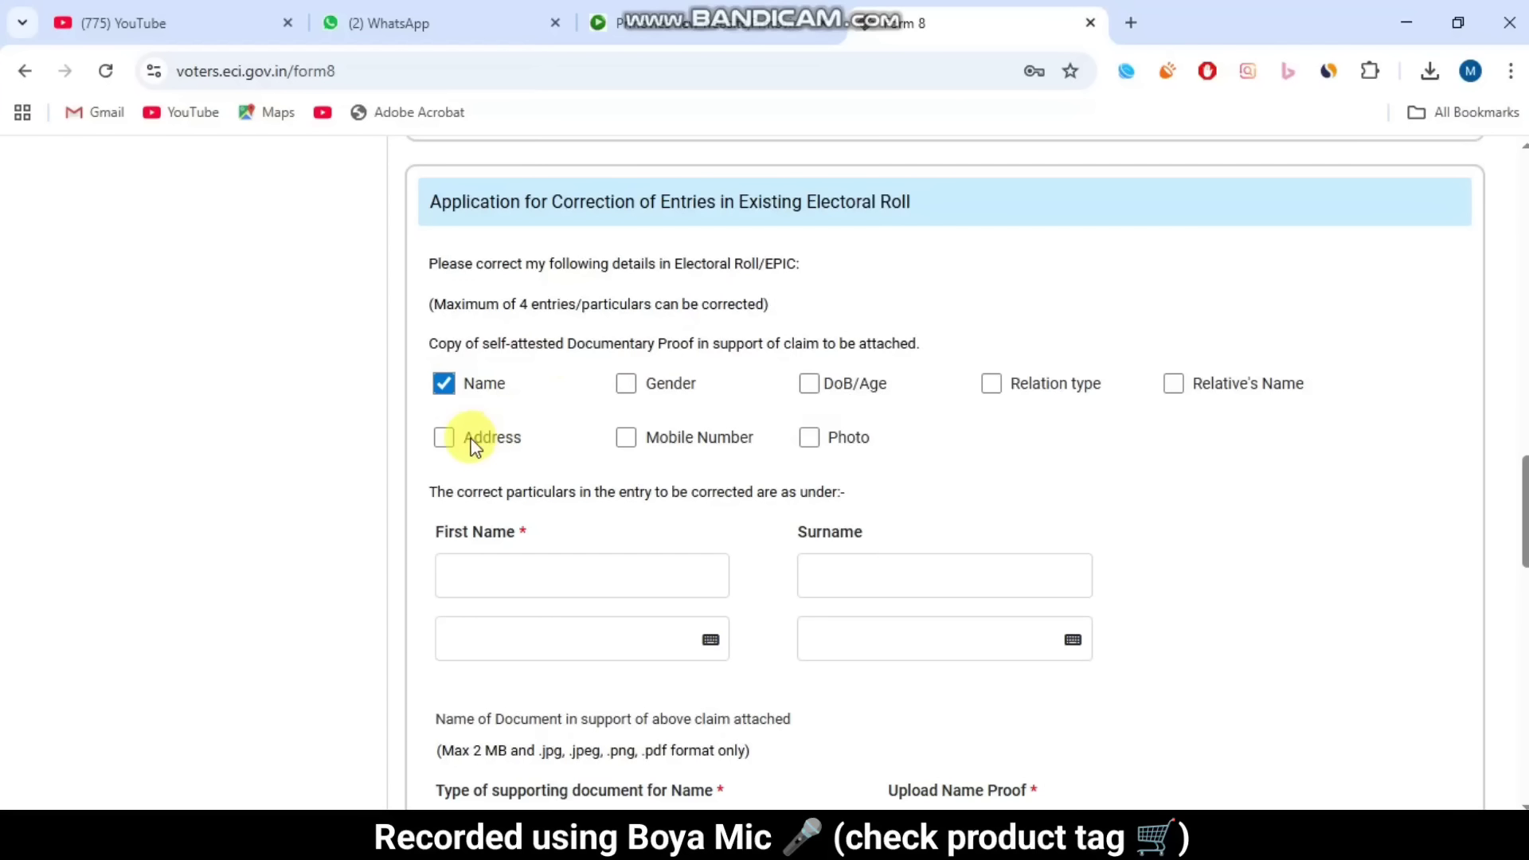
click(444, 435)
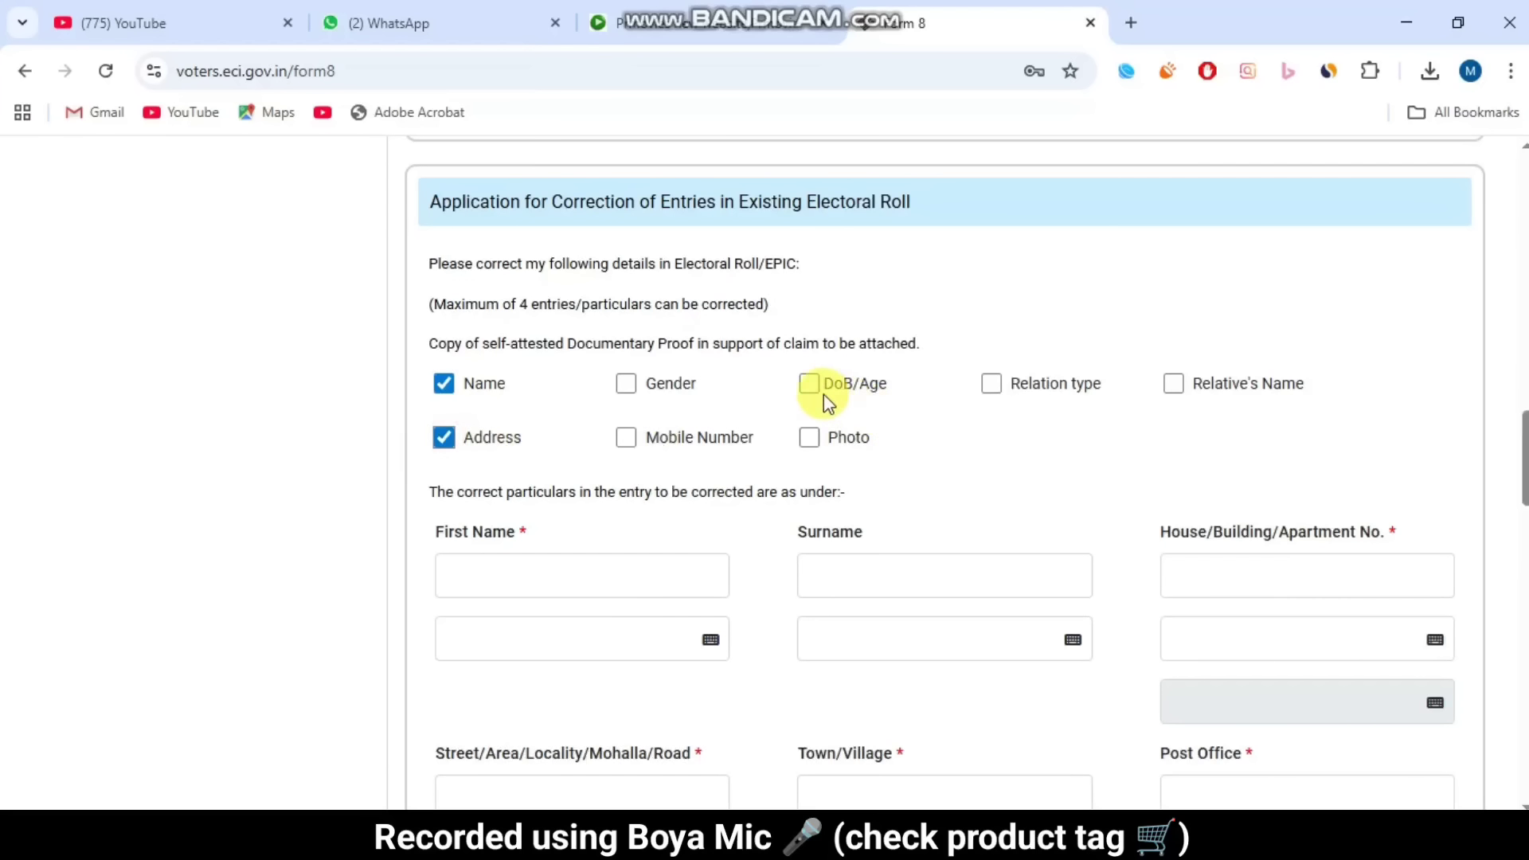
click(812, 387)
click(809, 435)
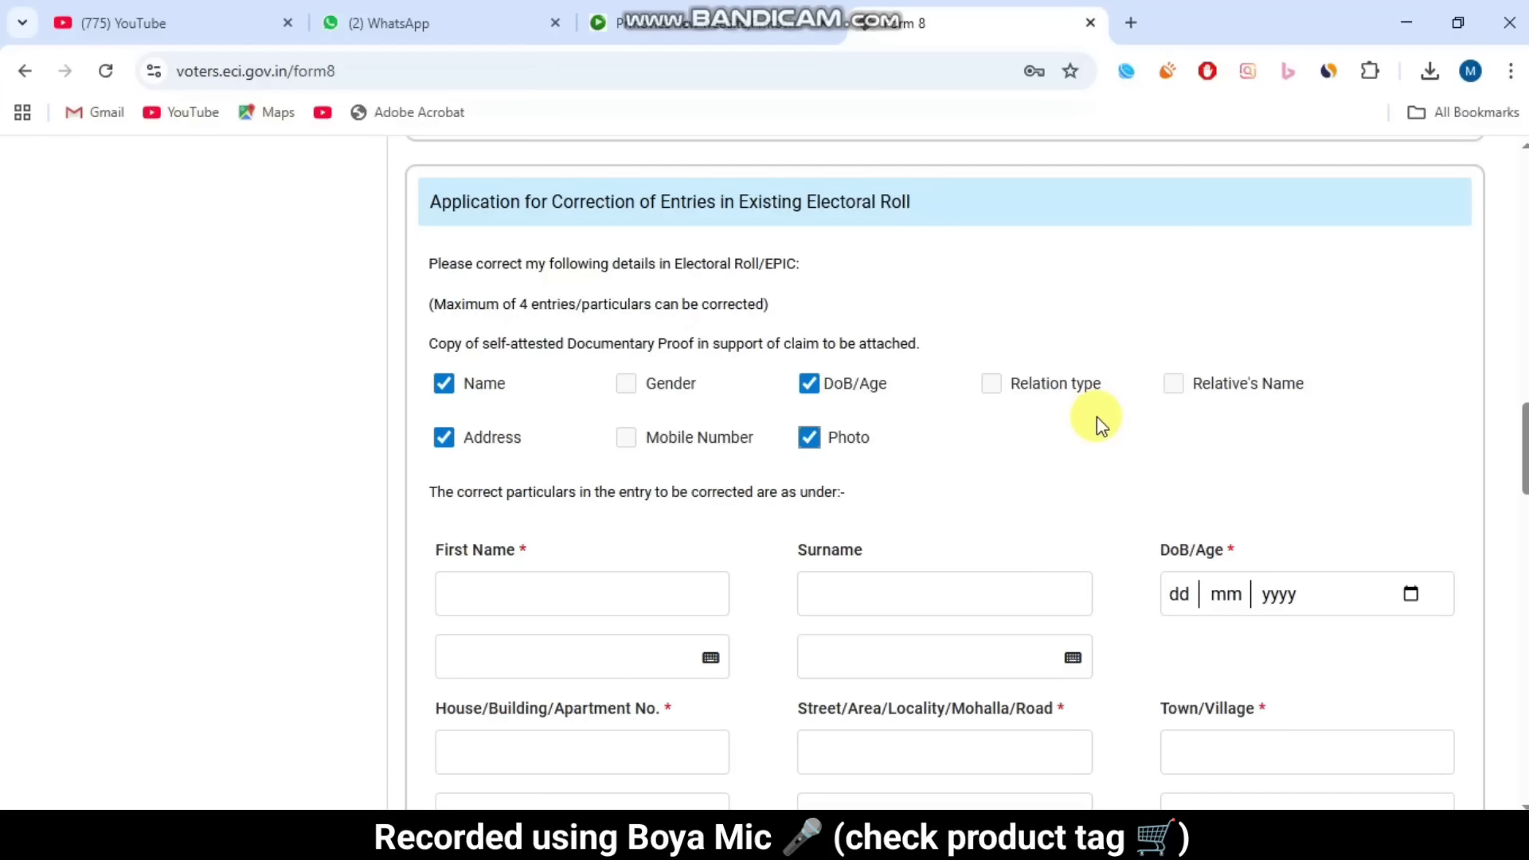
scroll(1097, 421, down, 3)
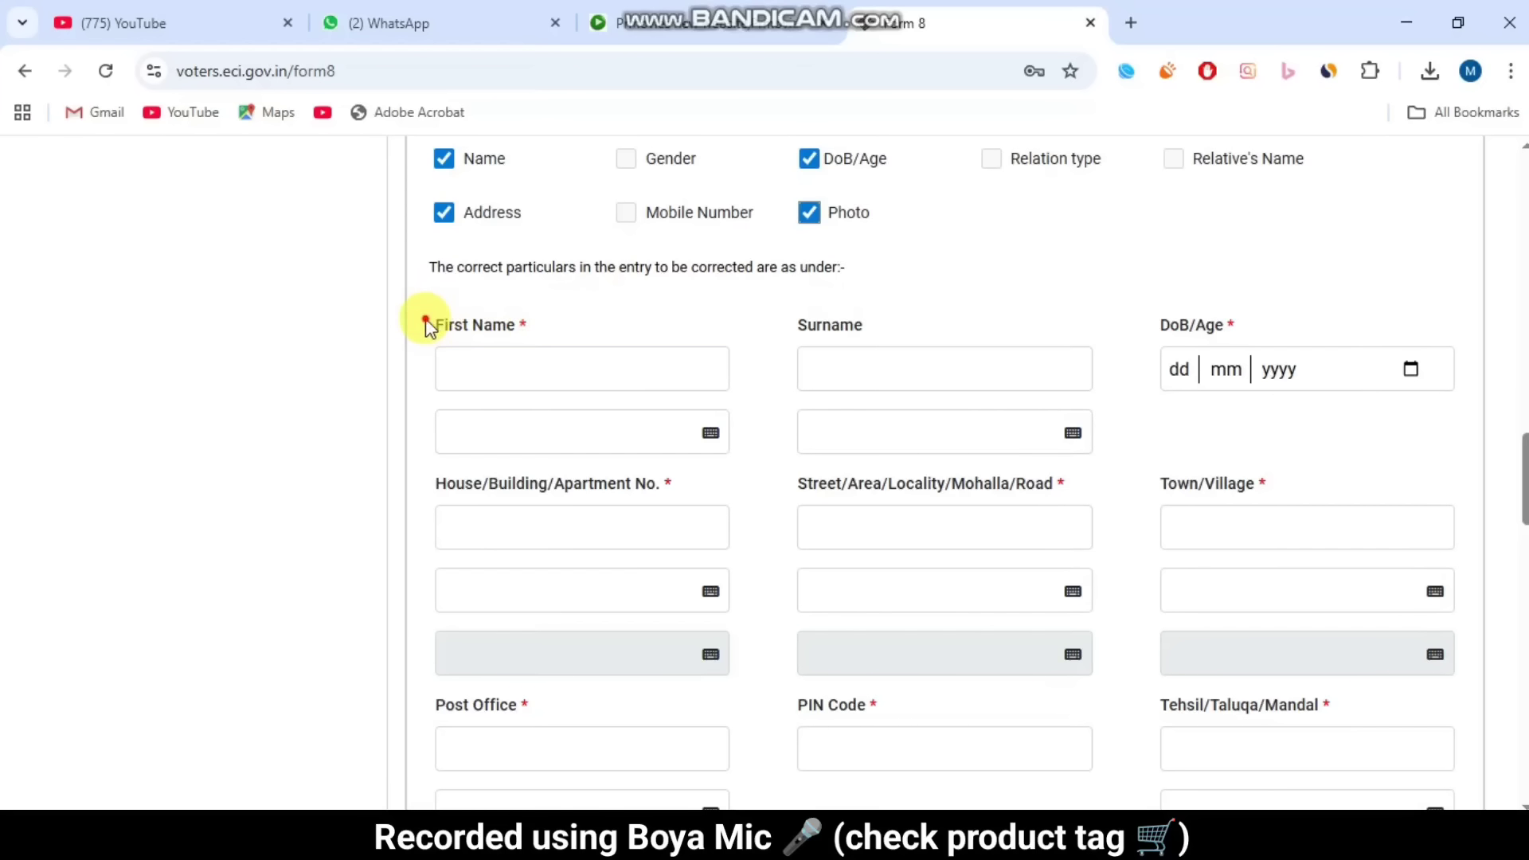
Step: Enter the corrected first name and accept its generated Bengali spelling
drag(425, 319, 551, 315)
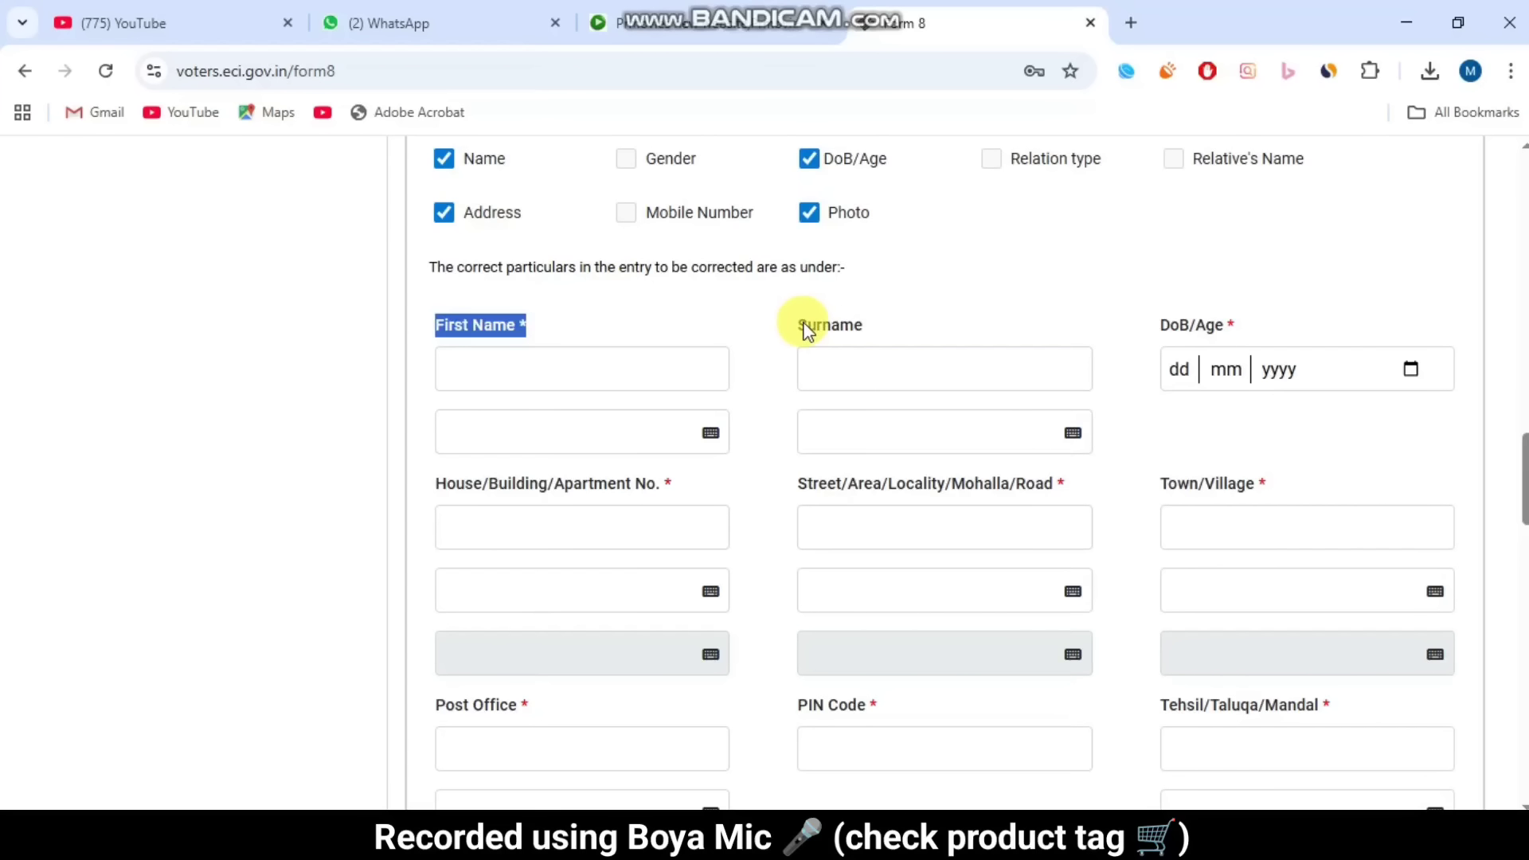
drag(788, 322, 906, 318)
click(905, 319)
click(673, 366)
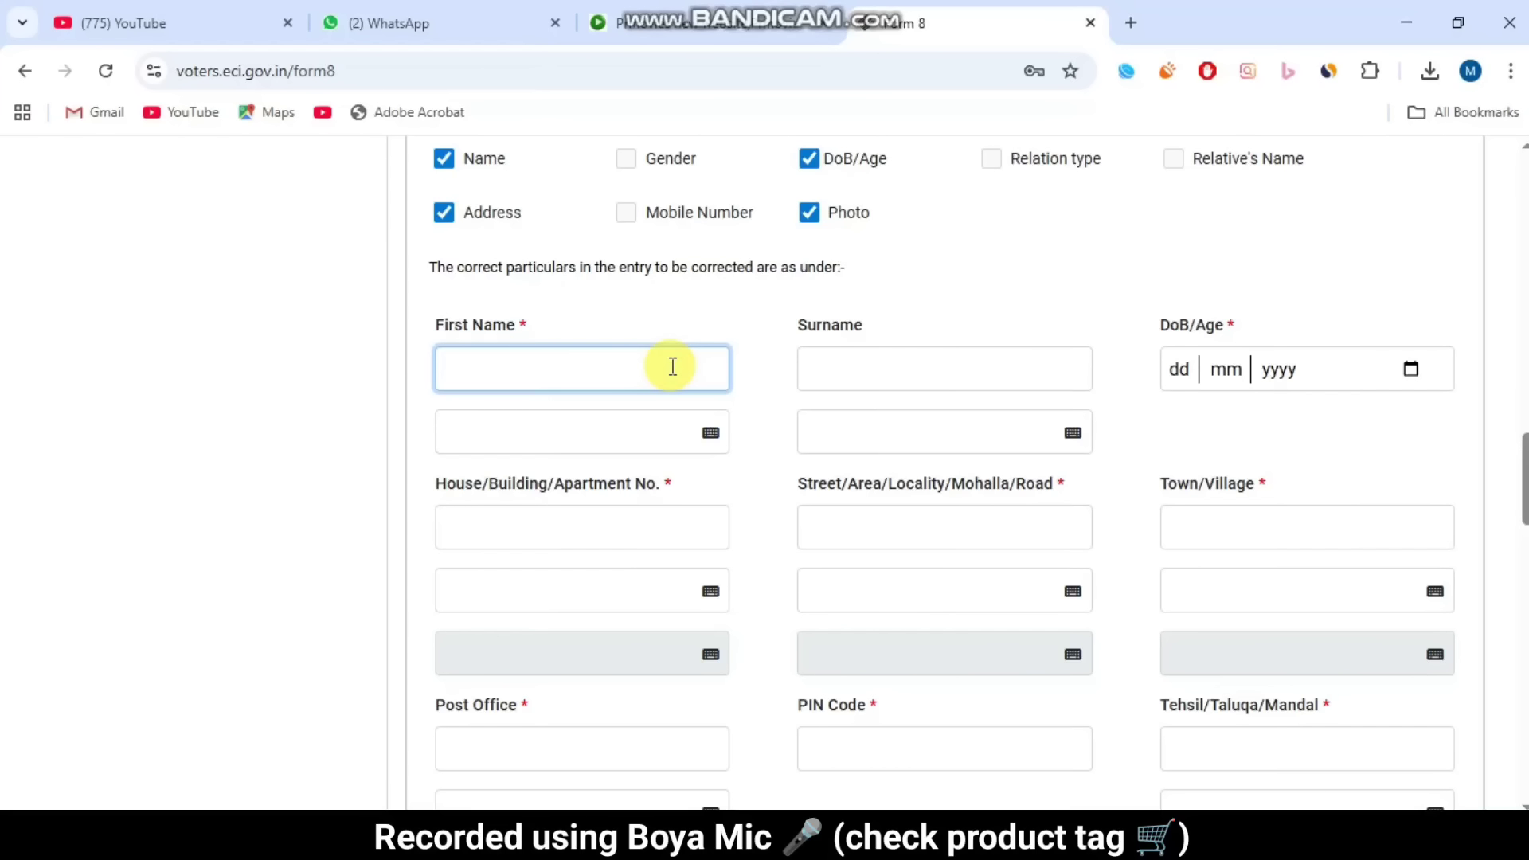
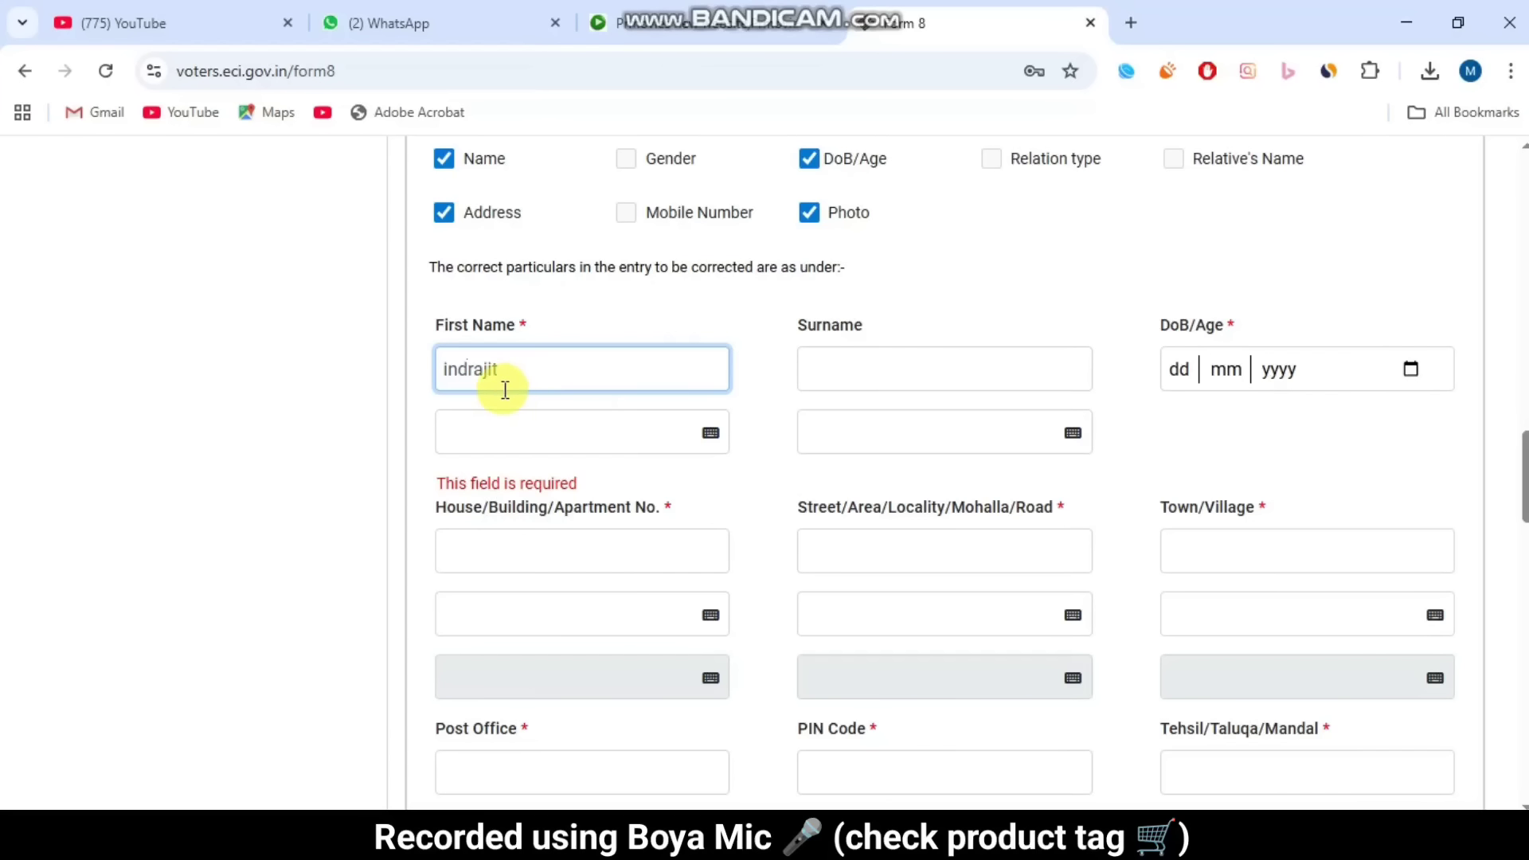
key(Tab)
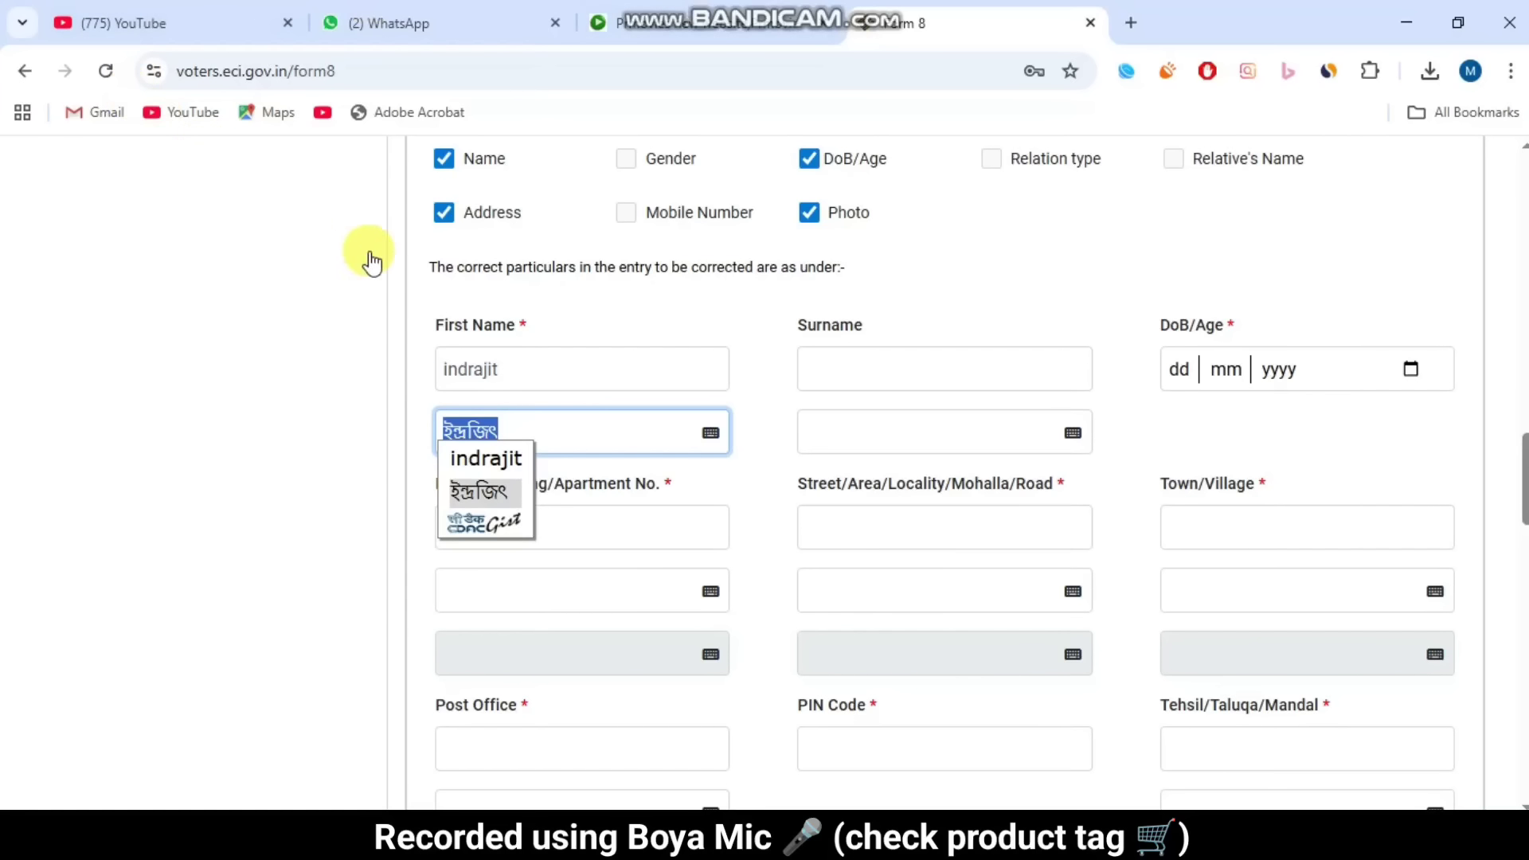
click(491, 493)
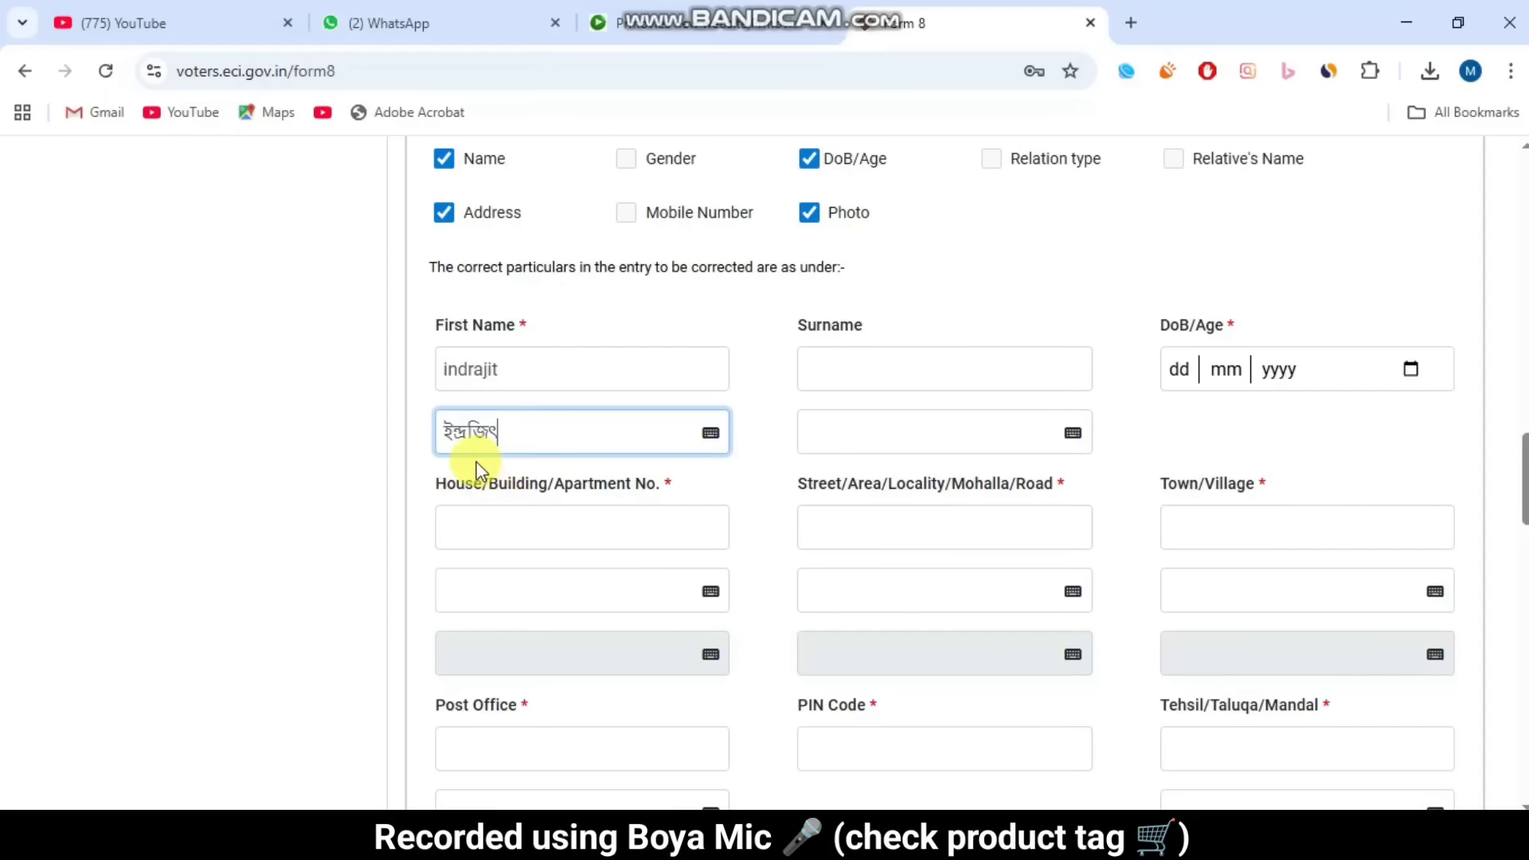
click(434, 452)
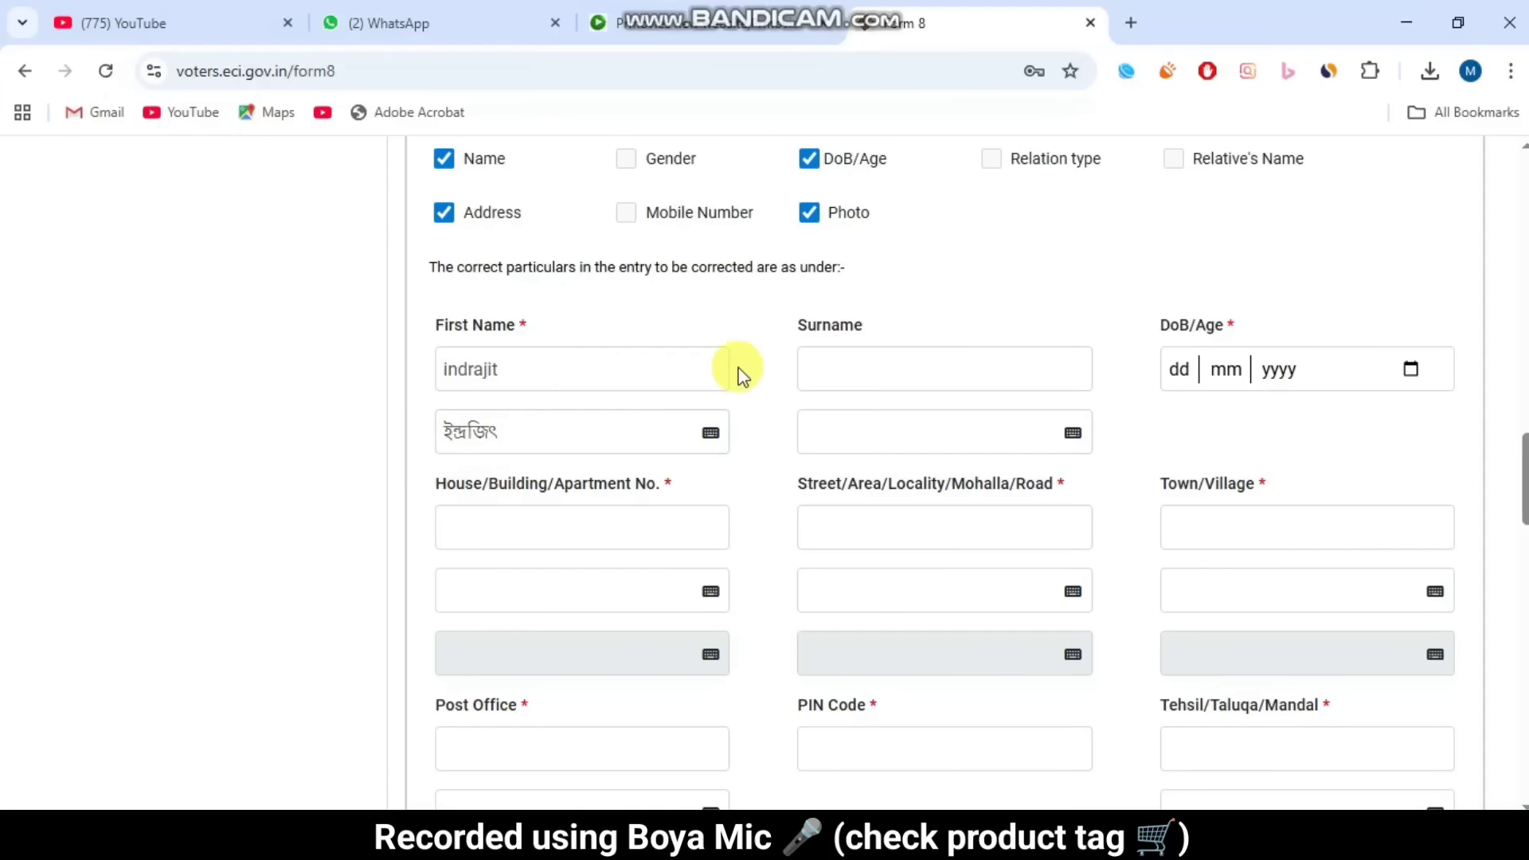
Step: Enter the corrected surname and keep its auto-filled Bengali spelling
click(841, 361)
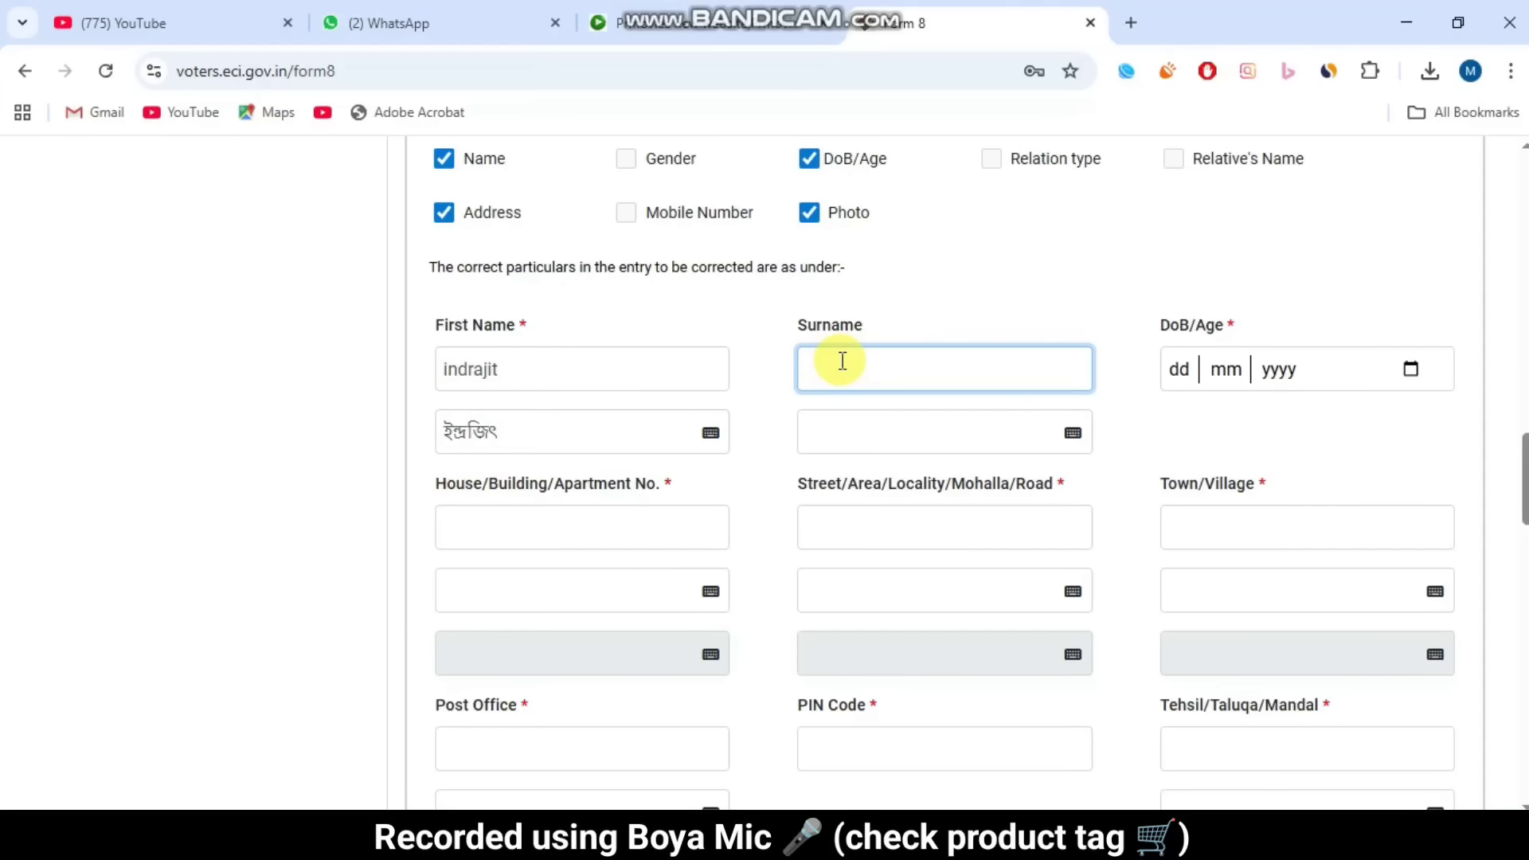
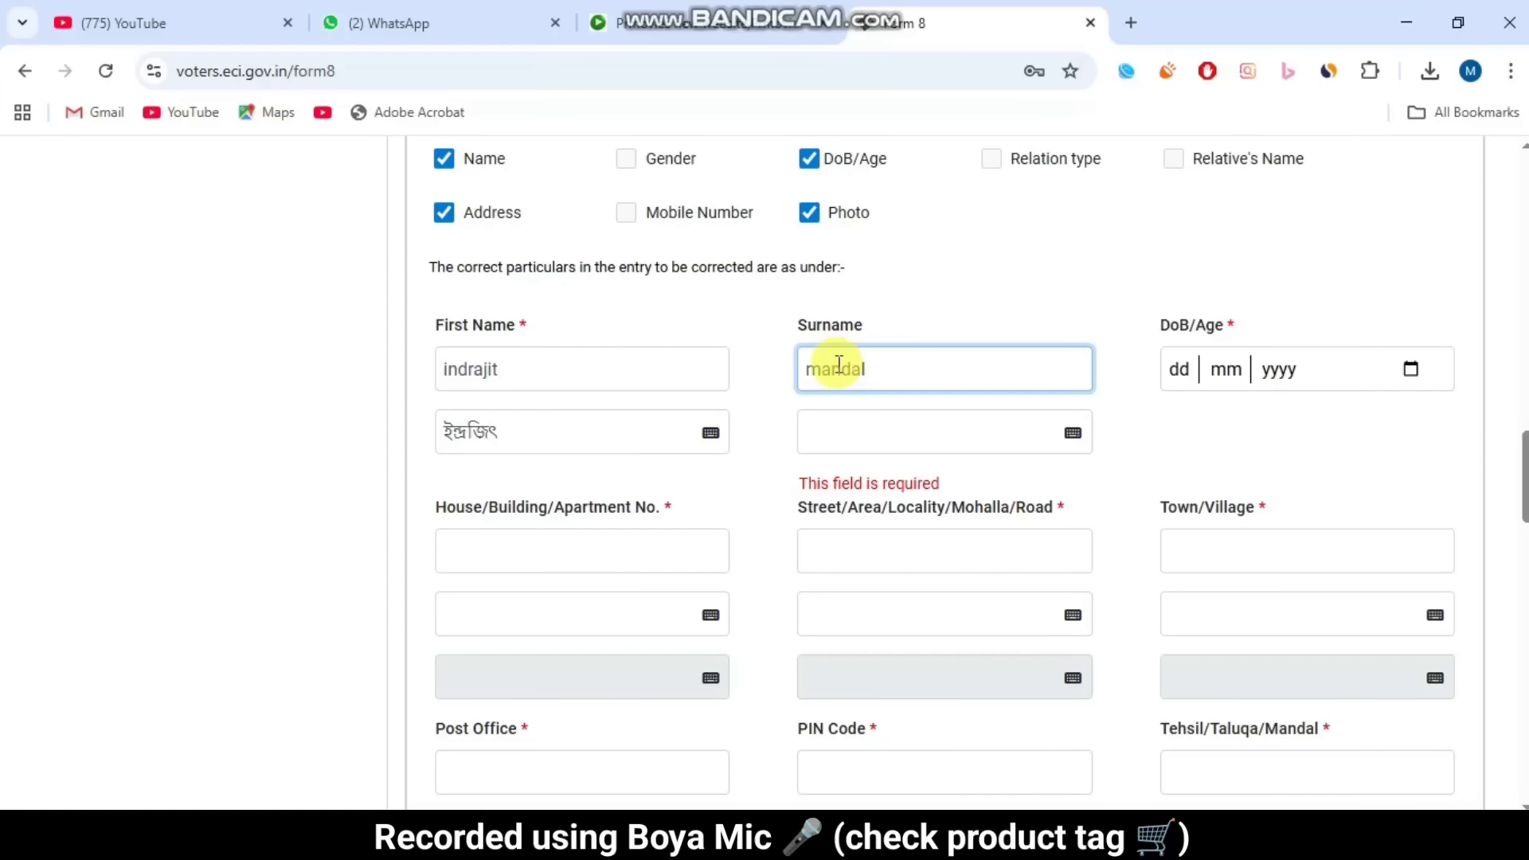
click(825, 433)
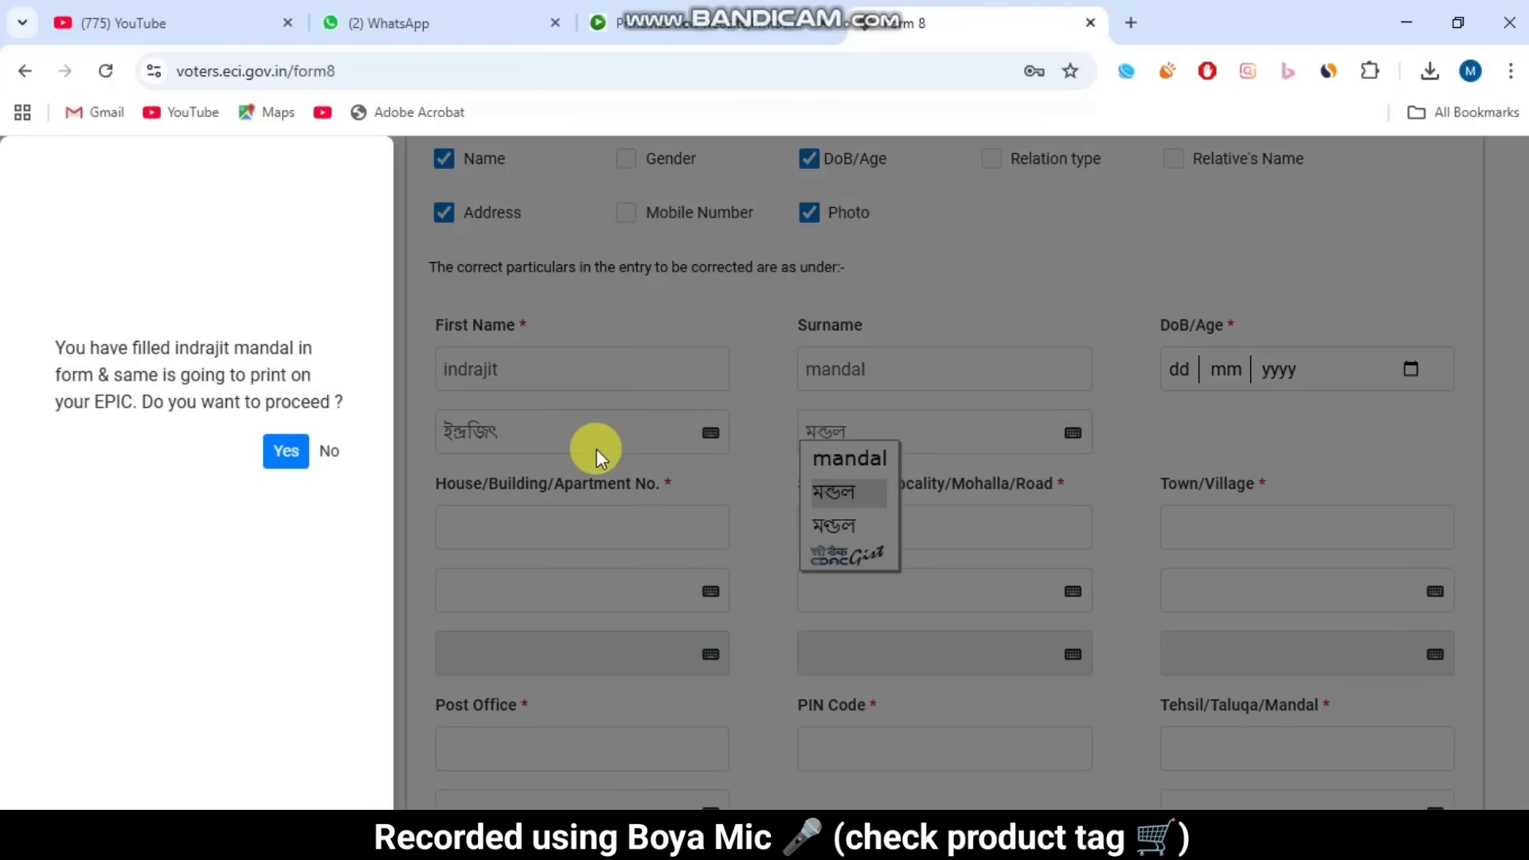
click(279, 461)
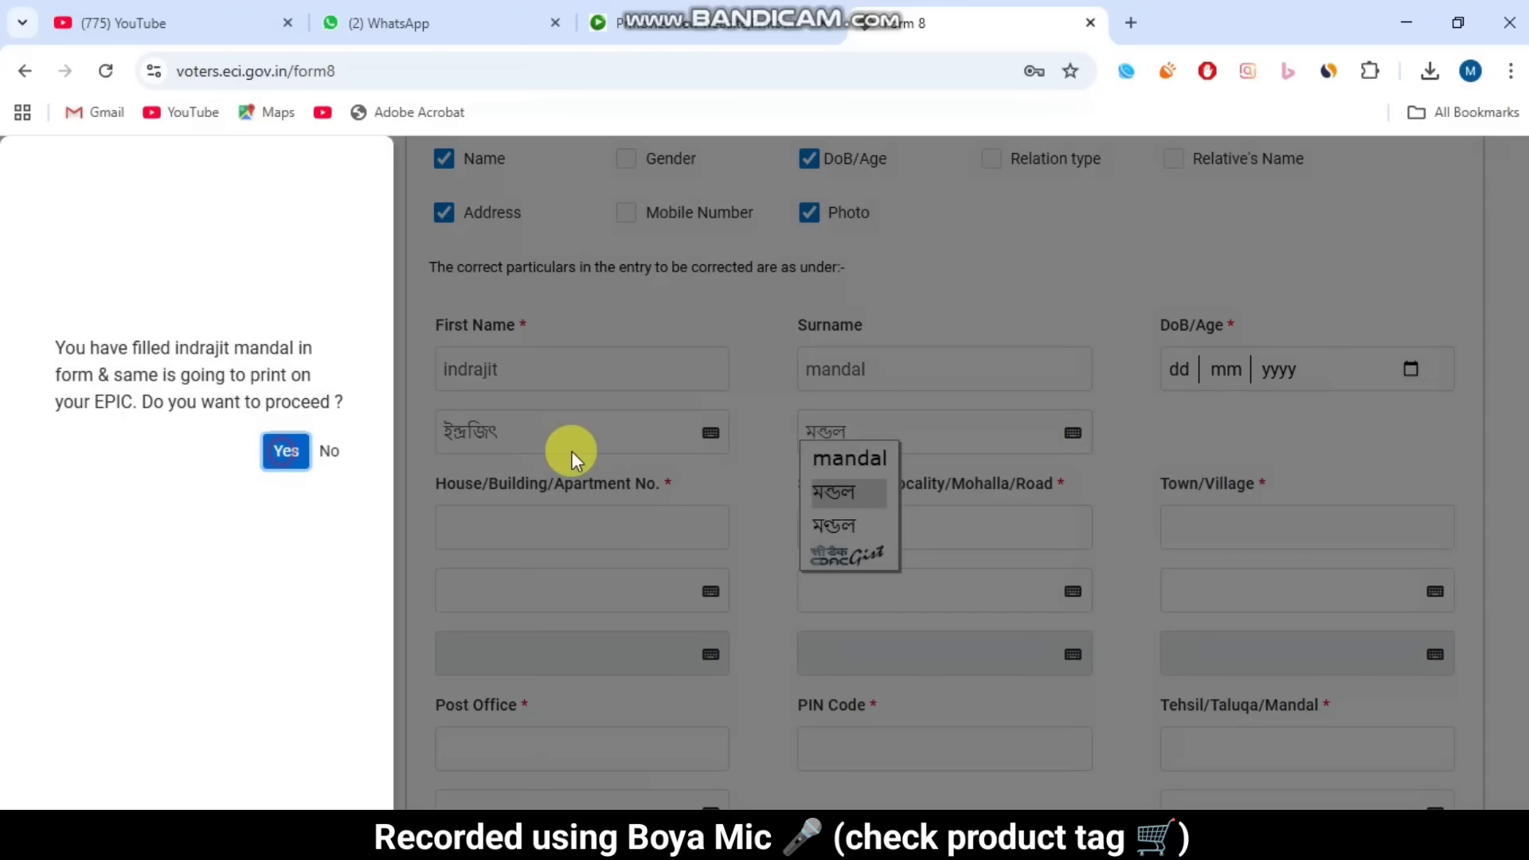
double_click(857, 445)
click(888, 437)
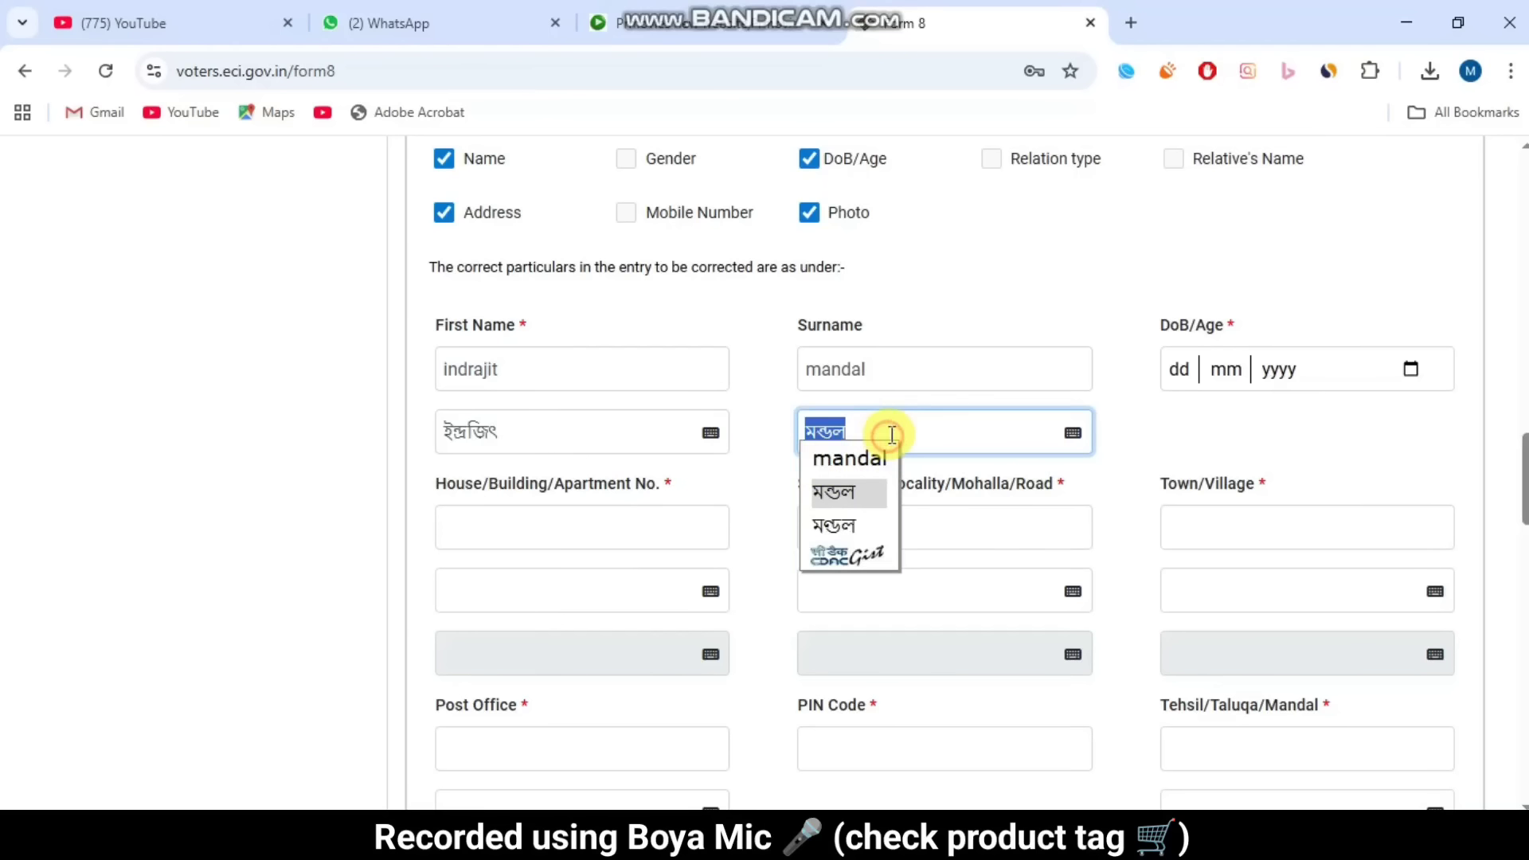
click(766, 451)
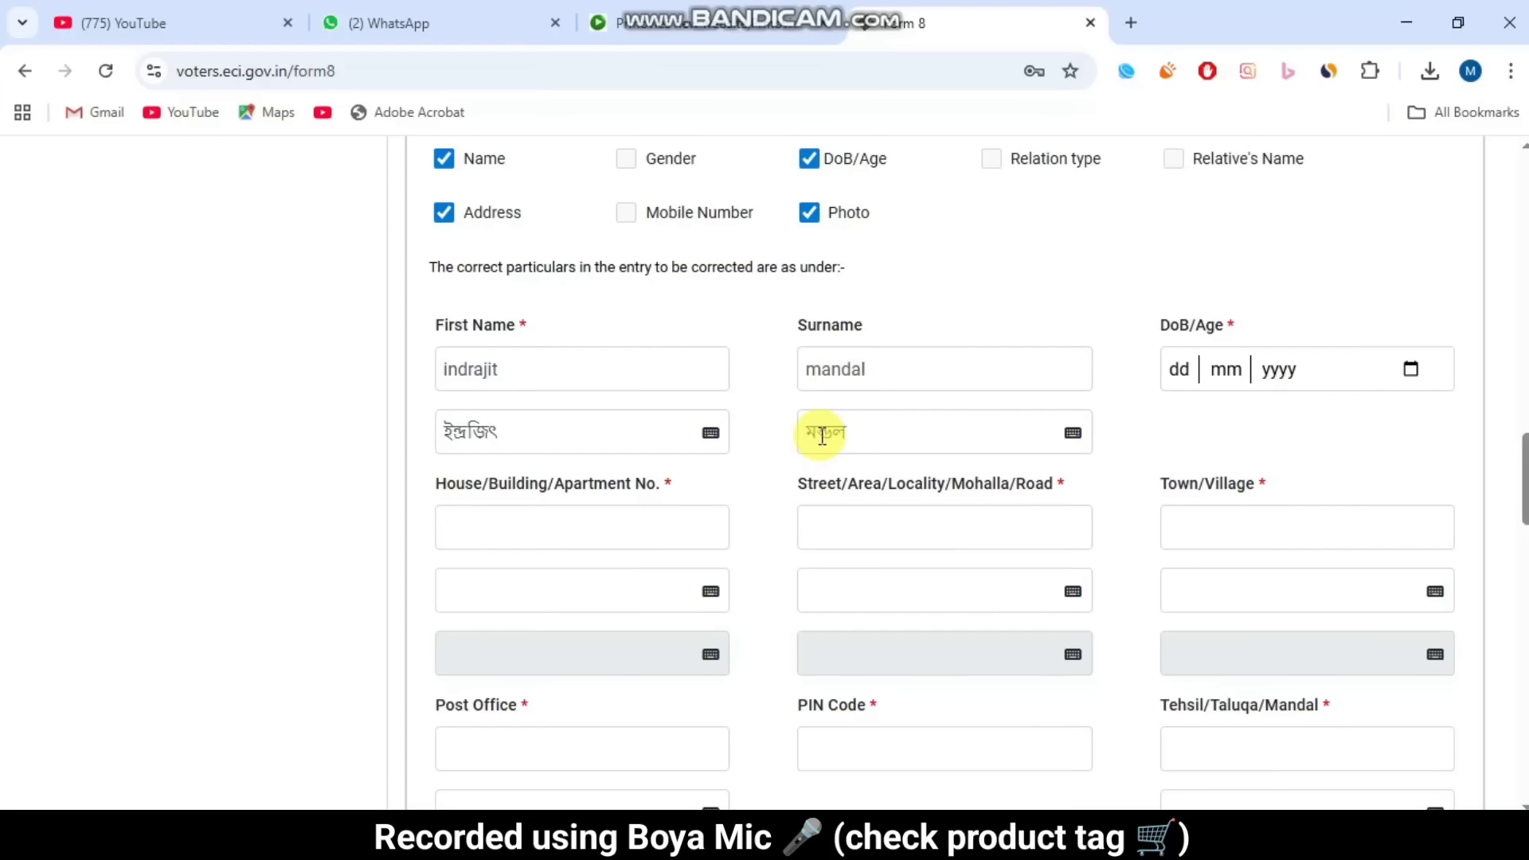
Step: Check the Bengali name text in the Enhanced Inscript keyboard, then close it
click(709, 434)
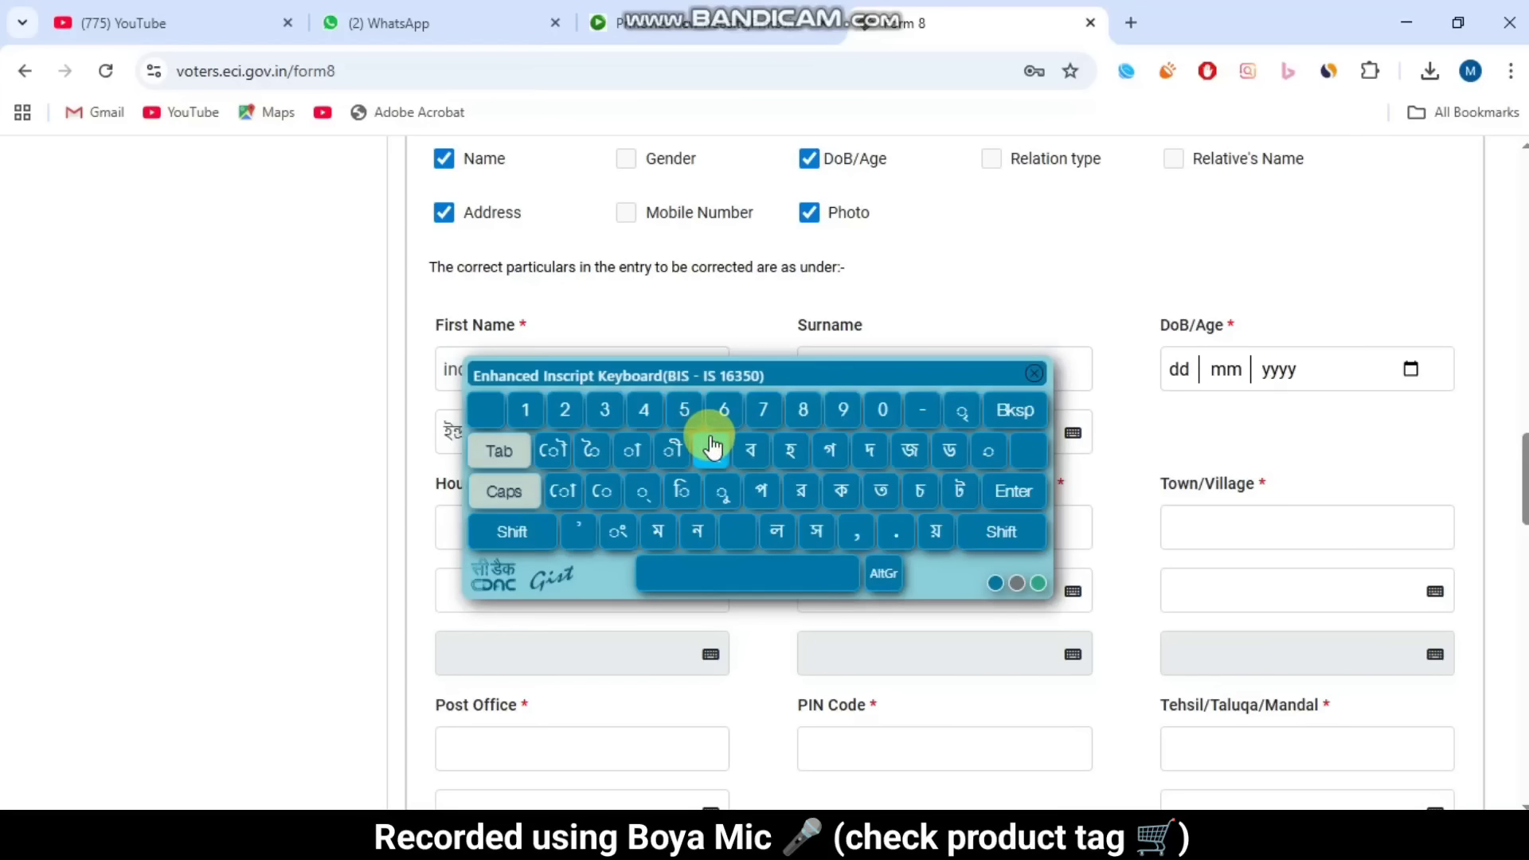
click(1034, 374)
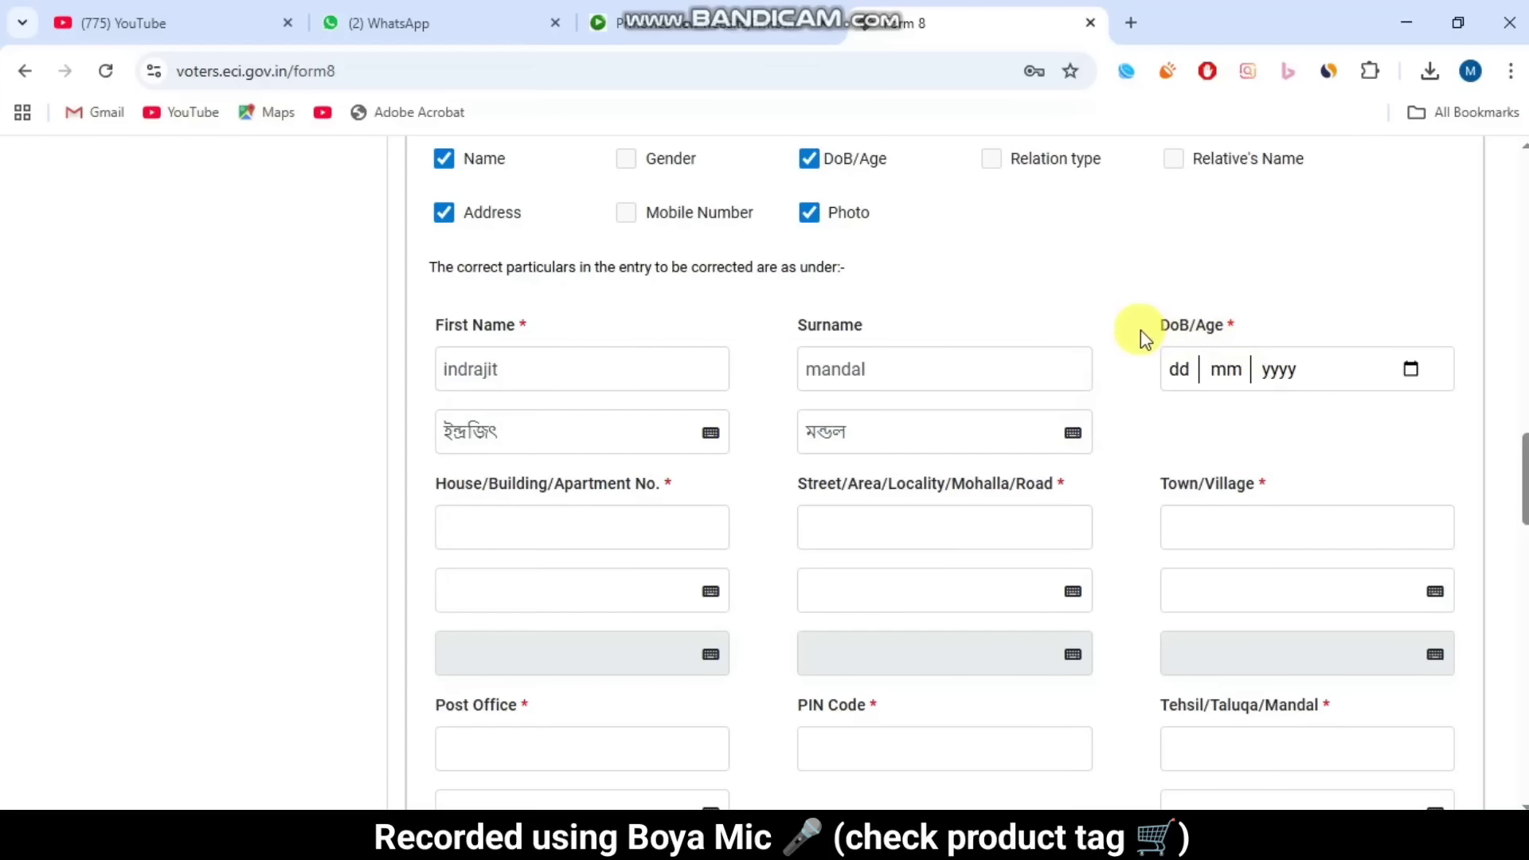
drag(1151, 325, 1255, 324)
click(1256, 319)
drag(1156, 327, 1239, 318)
click(1235, 320)
scroll(1219, 354, down, 3)
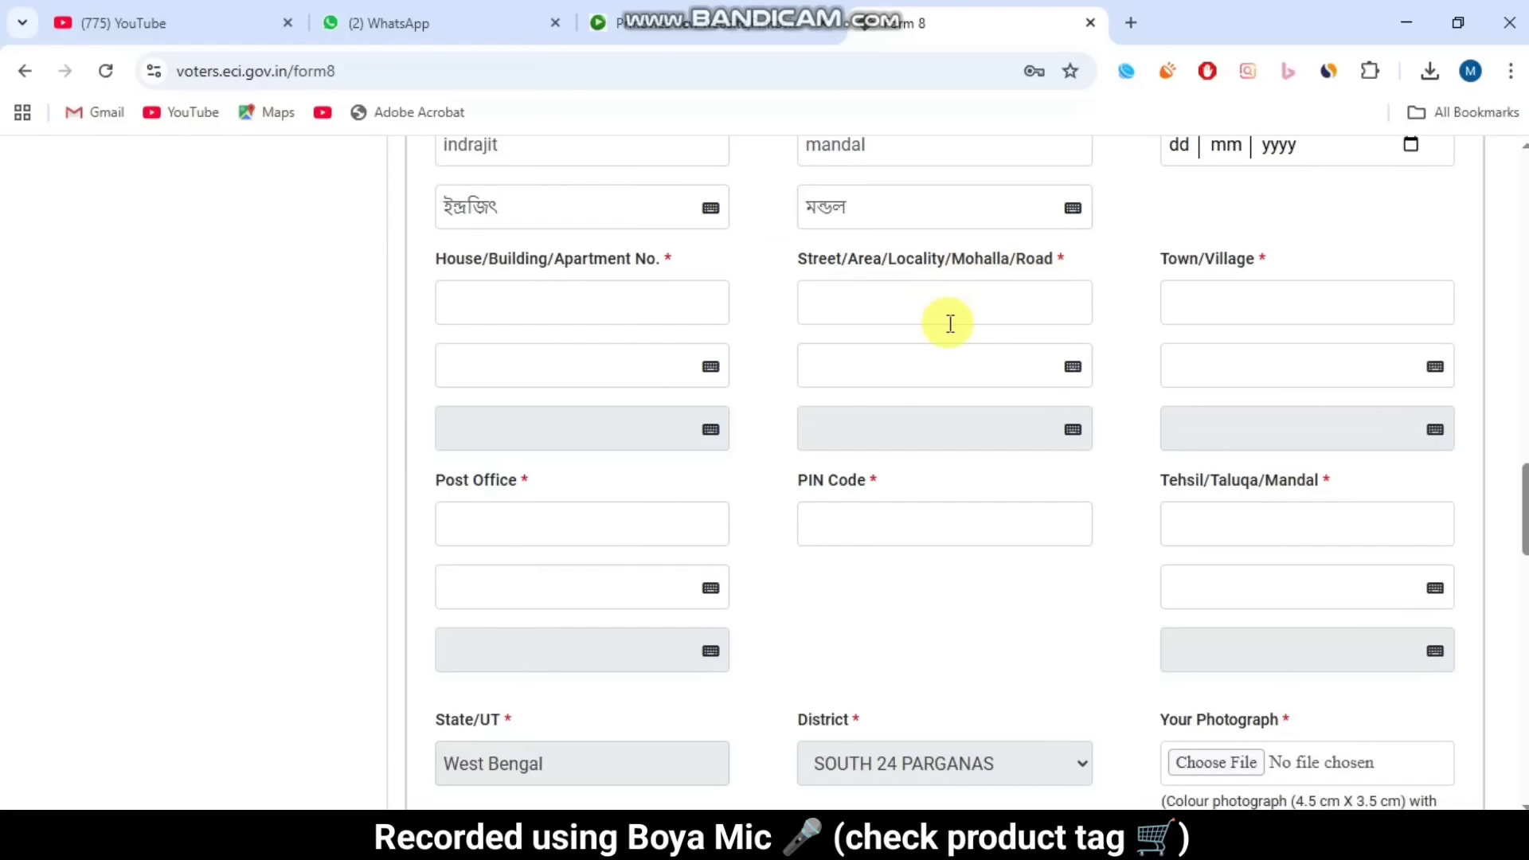
drag(419, 253, 675, 261)
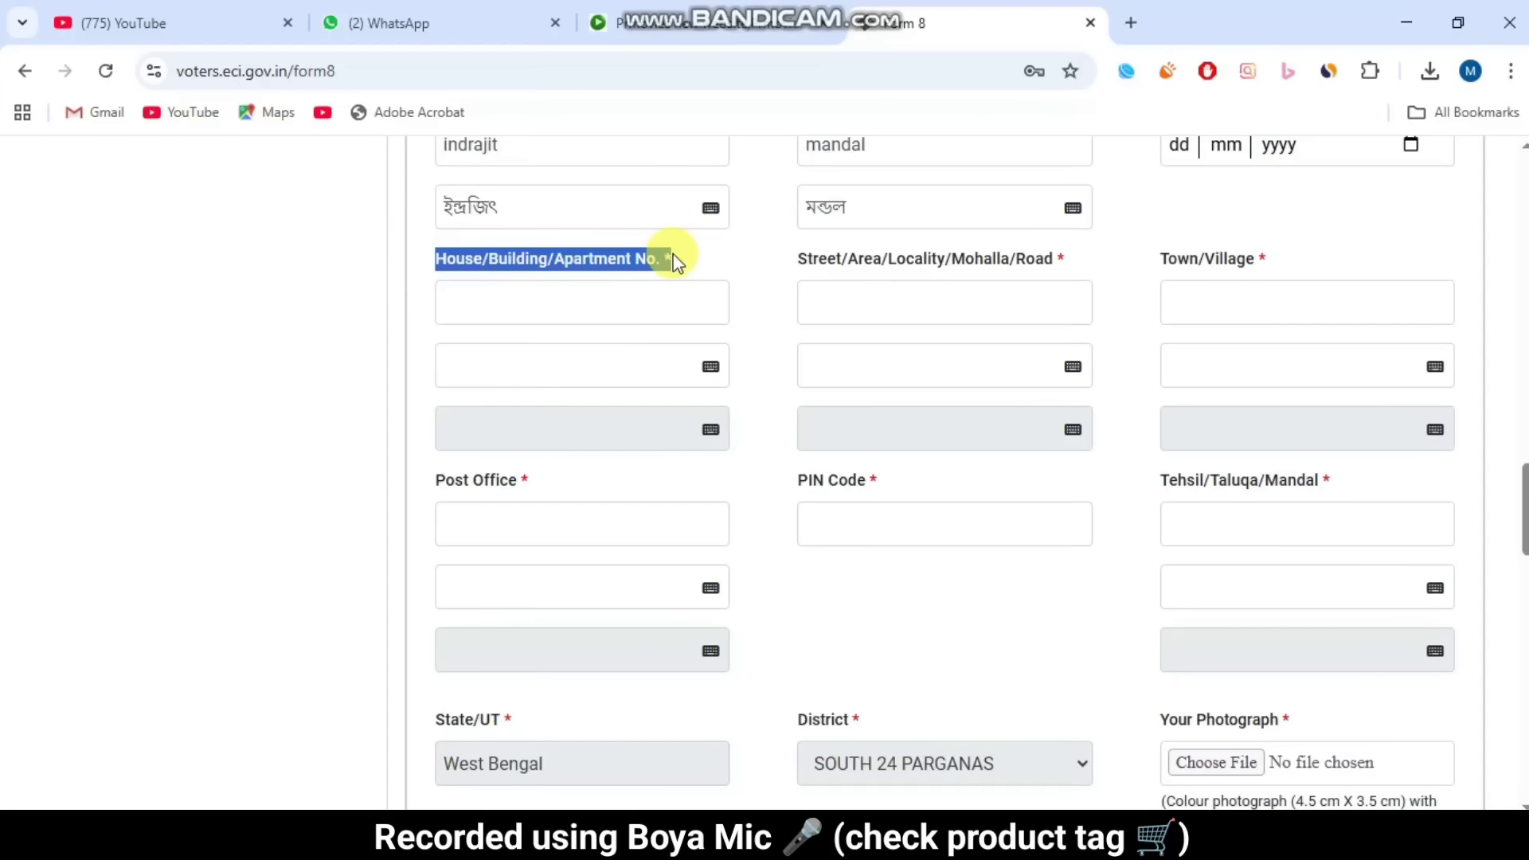
drag(672, 261, 1218, 262)
click(1296, 267)
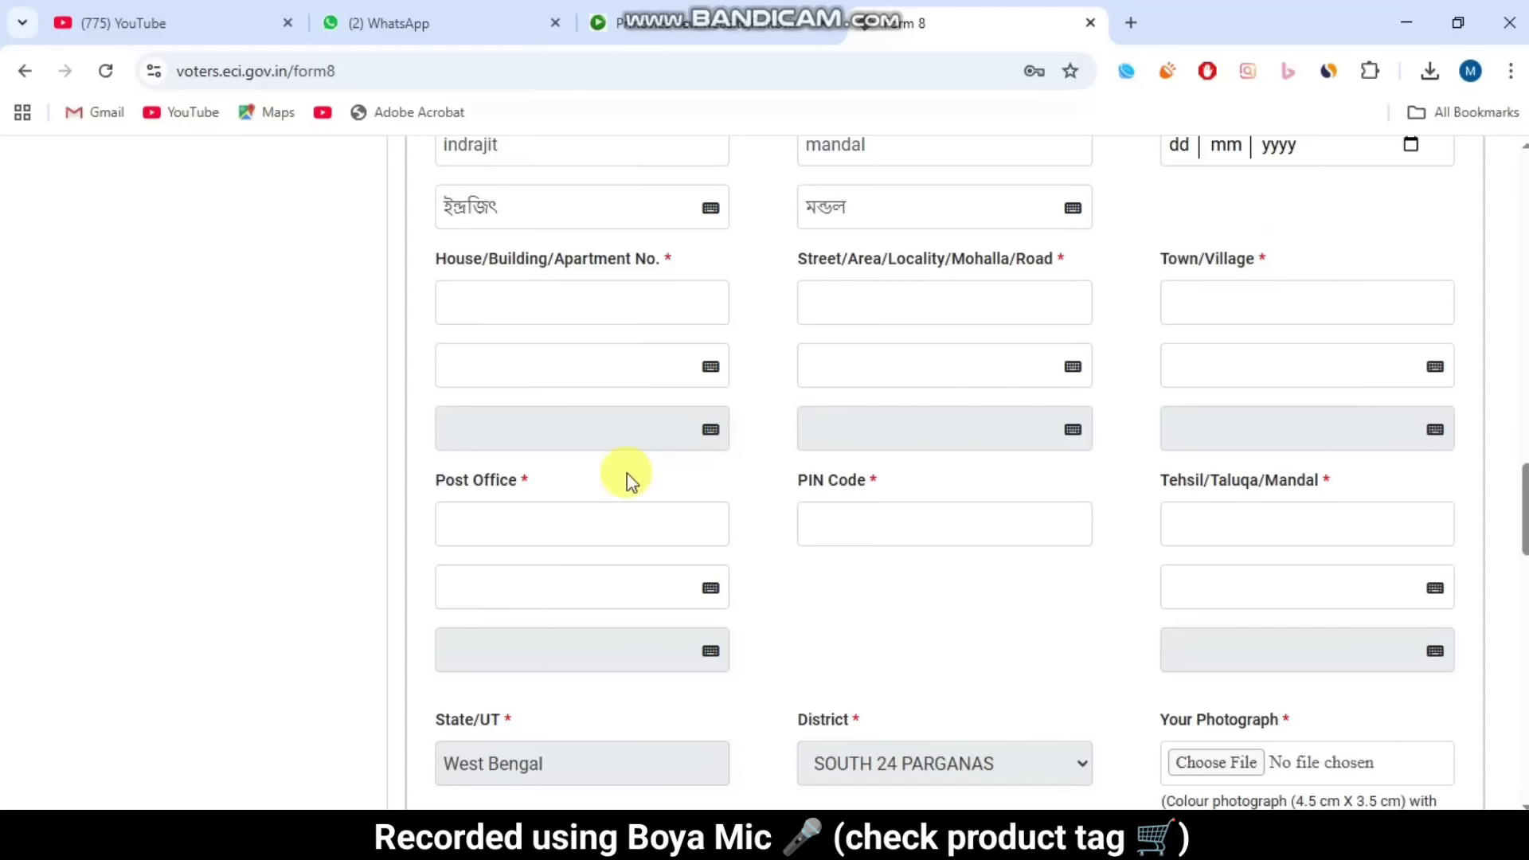
drag(428, 480, 566, 481)
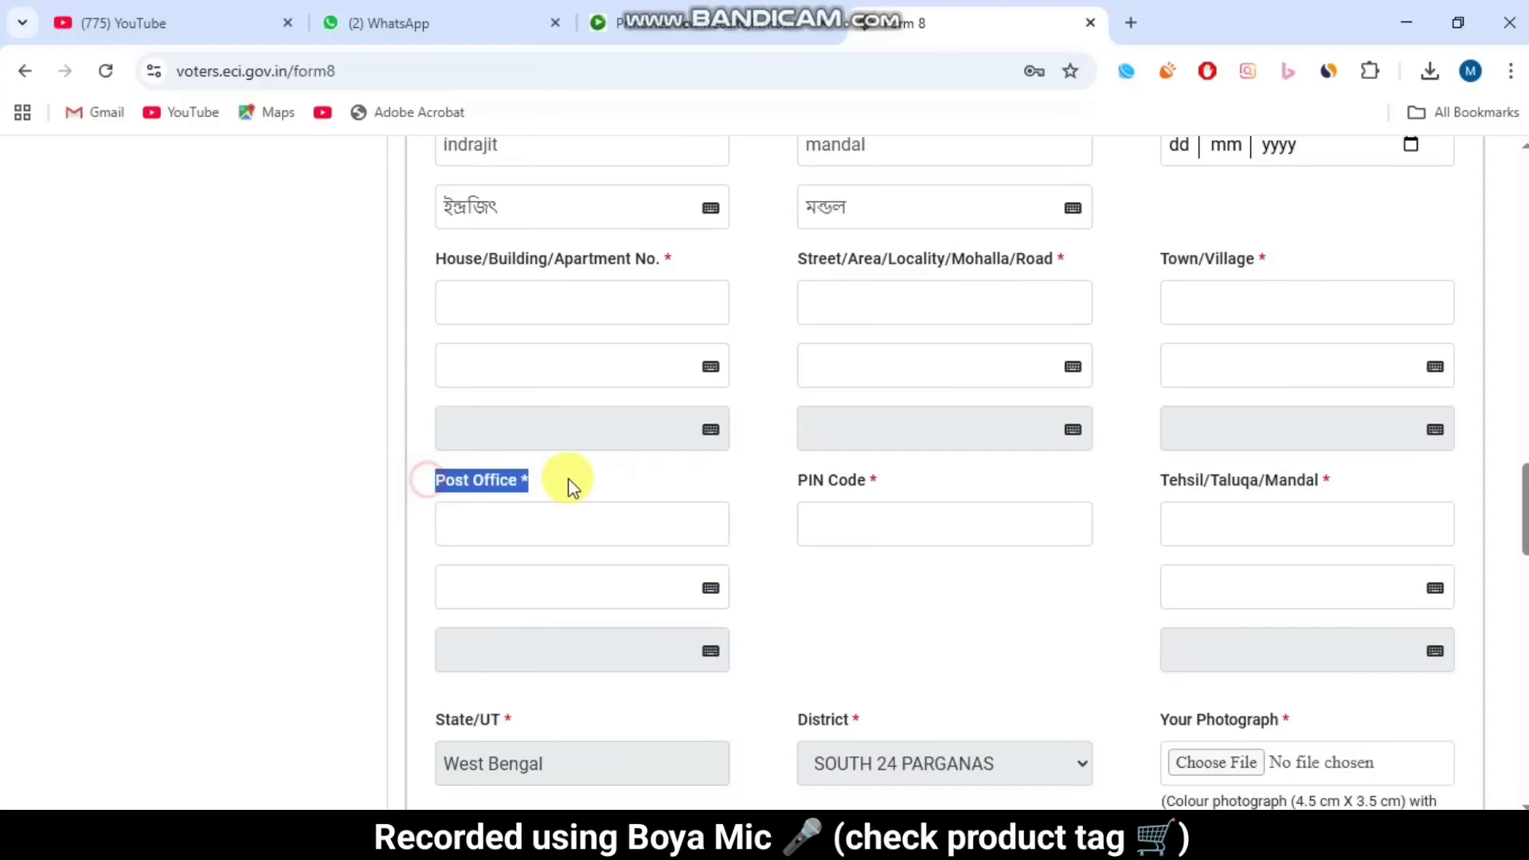
click(784, 486)
drag(784, 486, 883, 481)
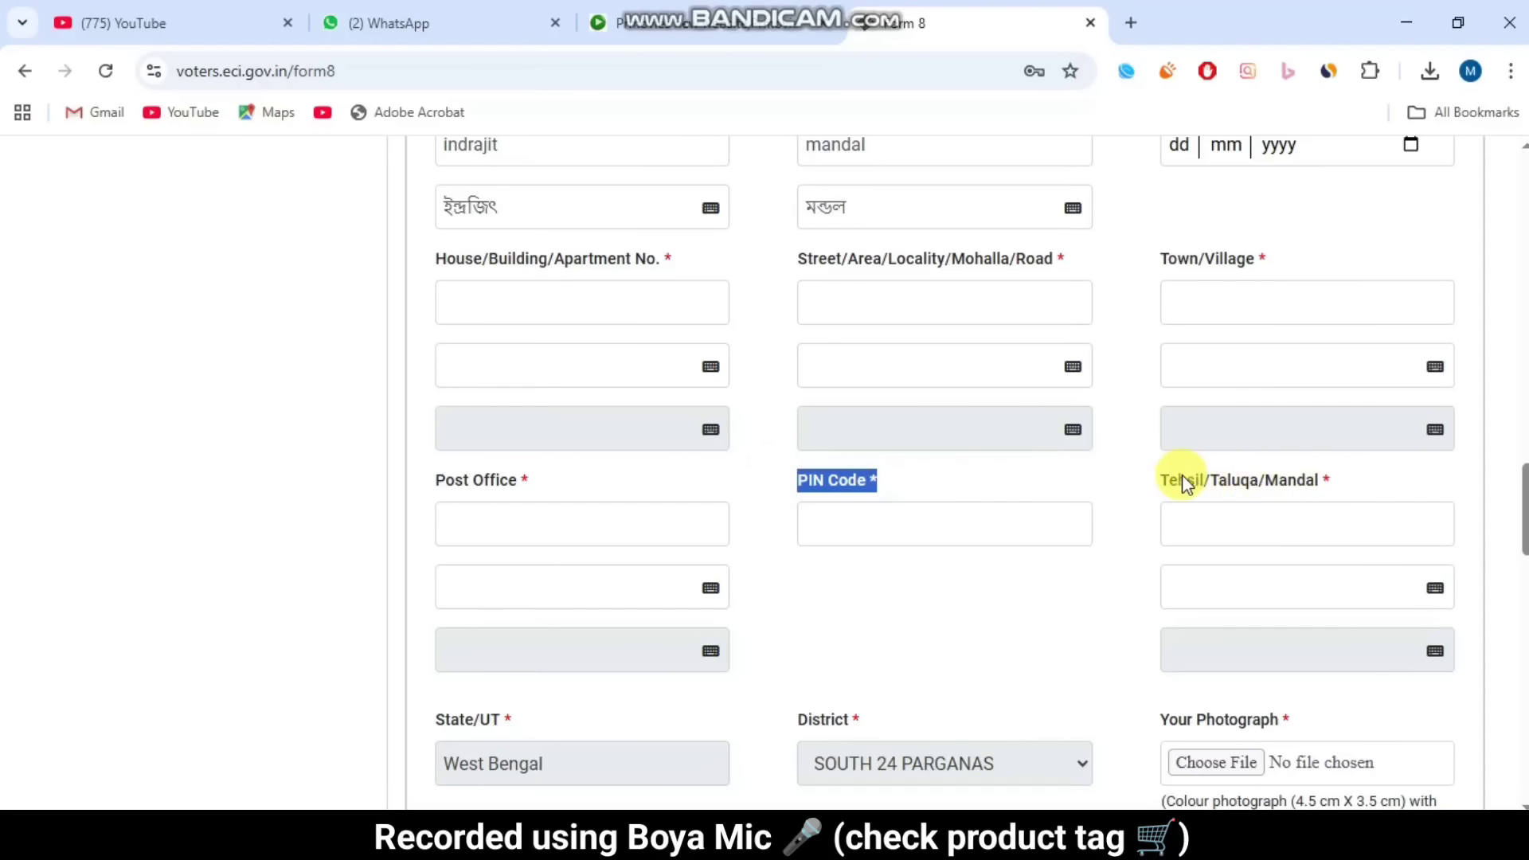
drag(1146, 480, 1361, 480)
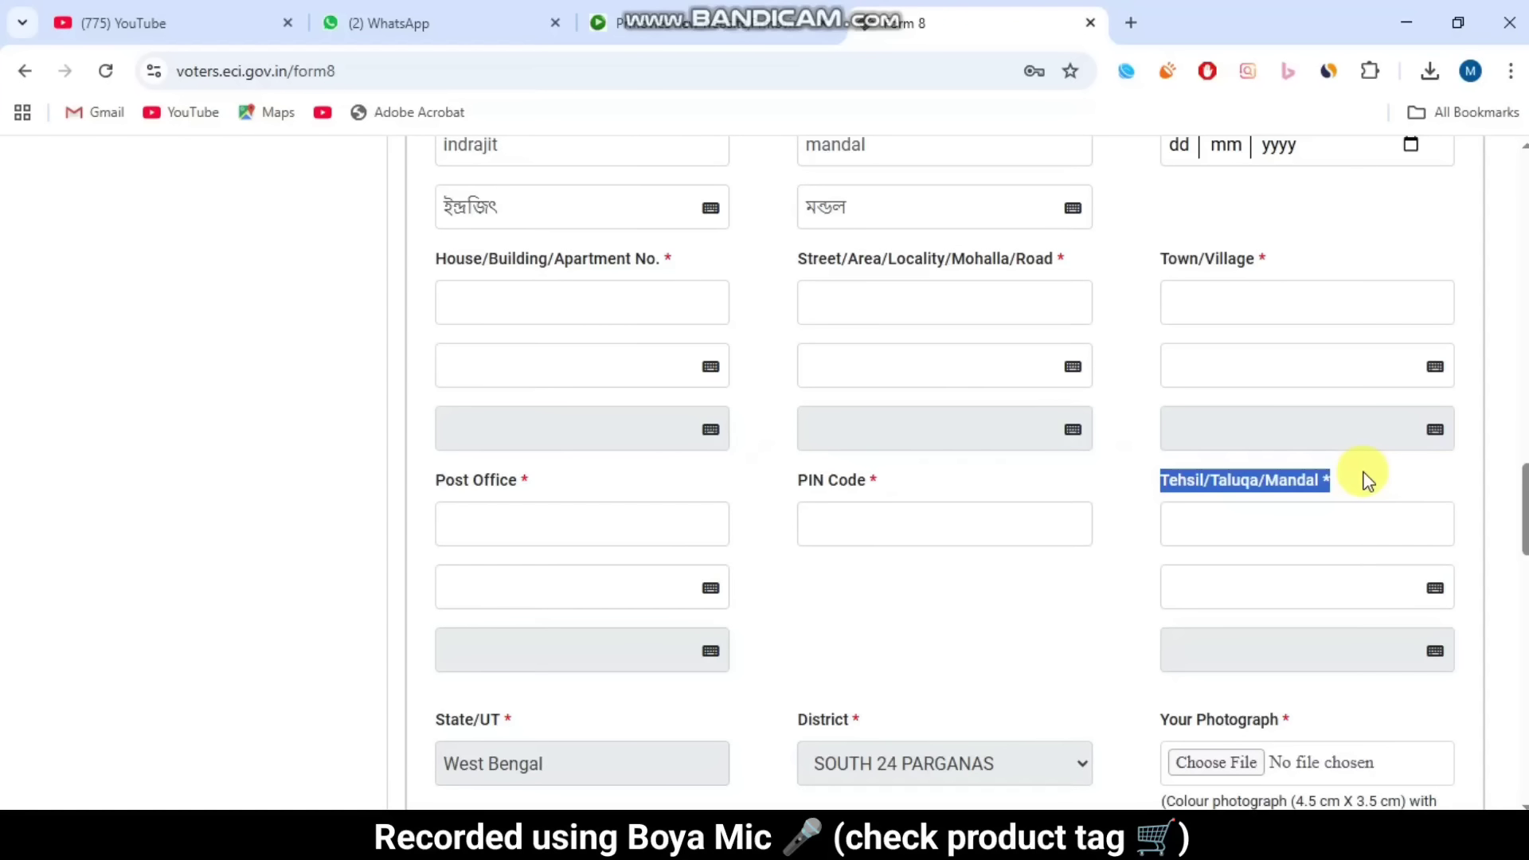
click(1087, 587)
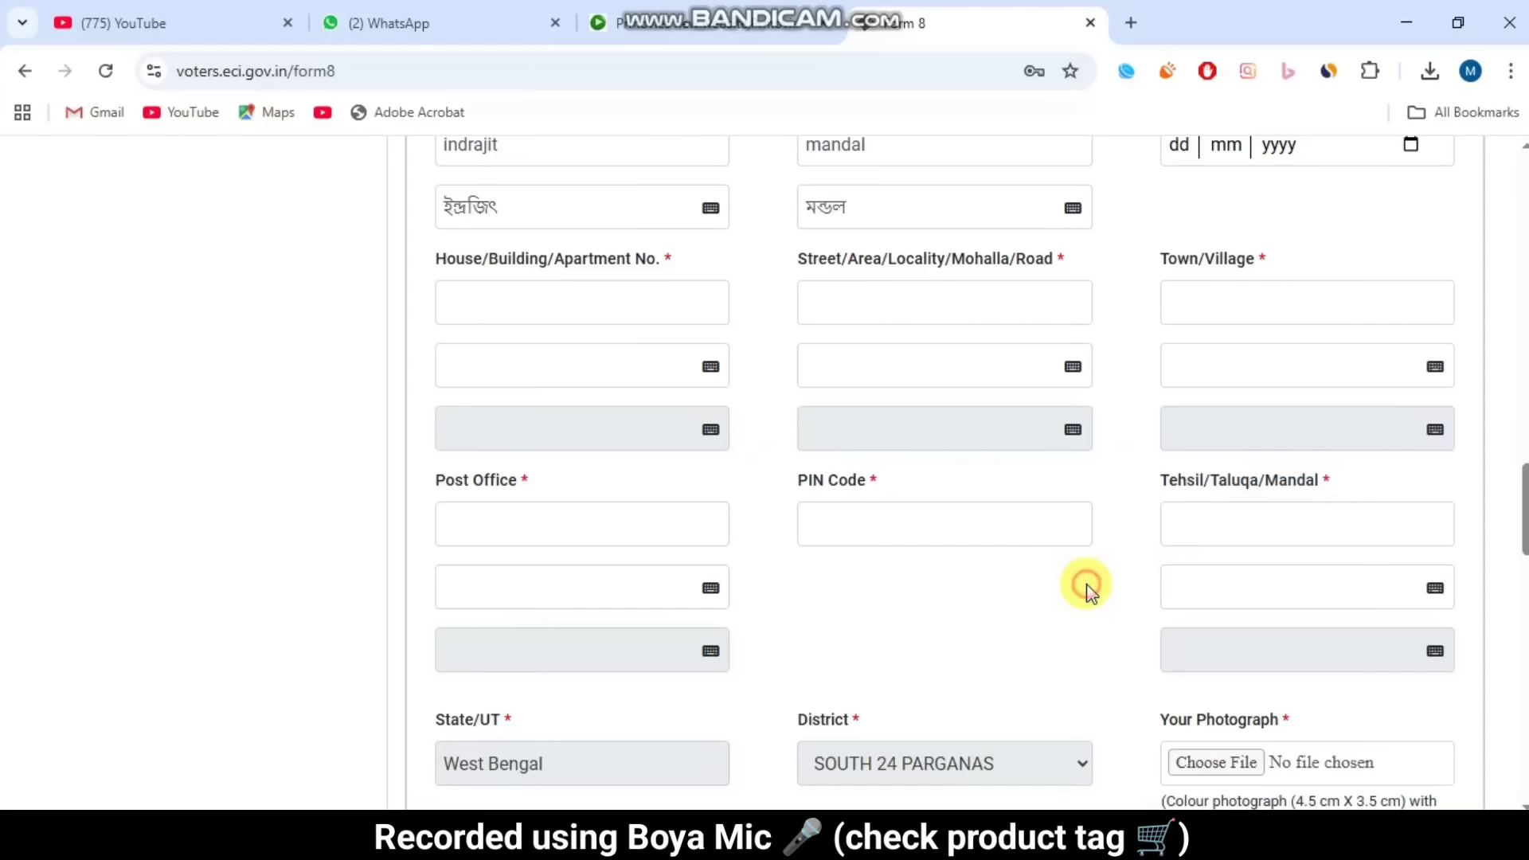
scroll(1089, 585, down, 4)
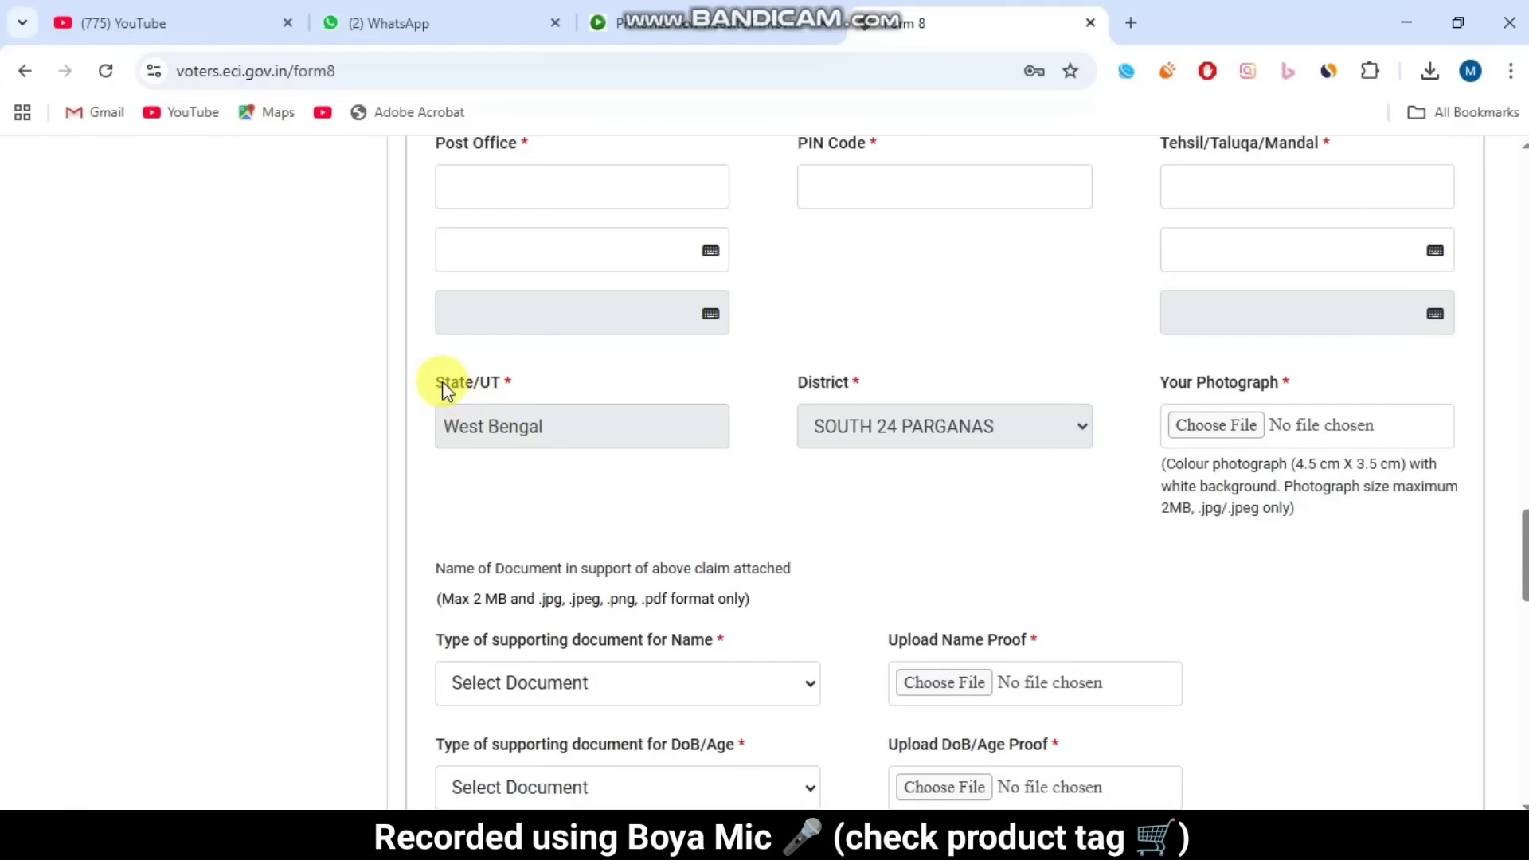
drag(443, 385, 809, 409)
click(796, 382)
click(882, 376)
drag(1154, 382, 1329, 362)
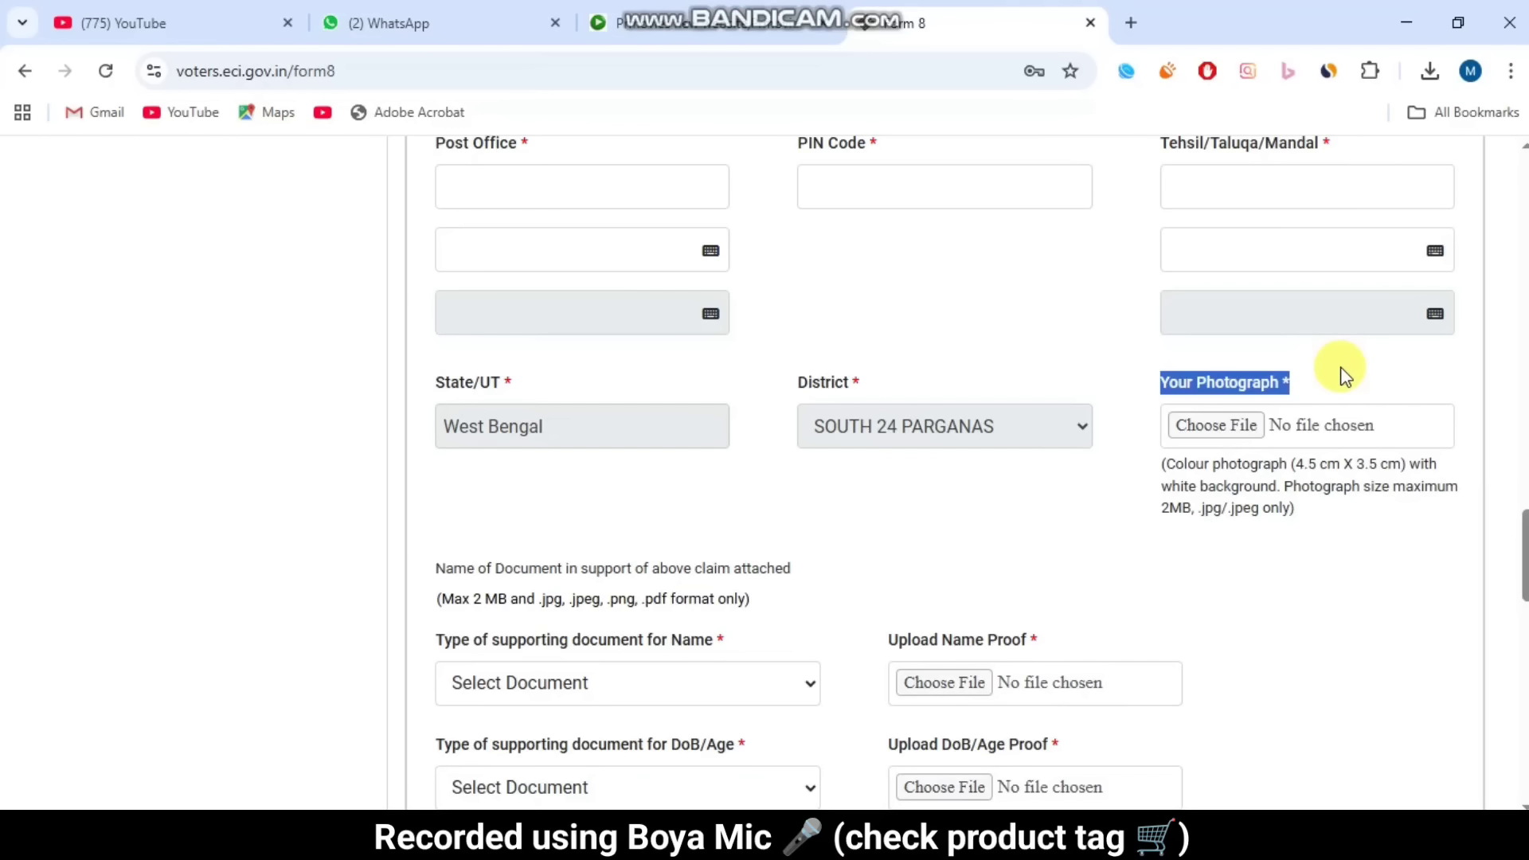
click(1341, 366)
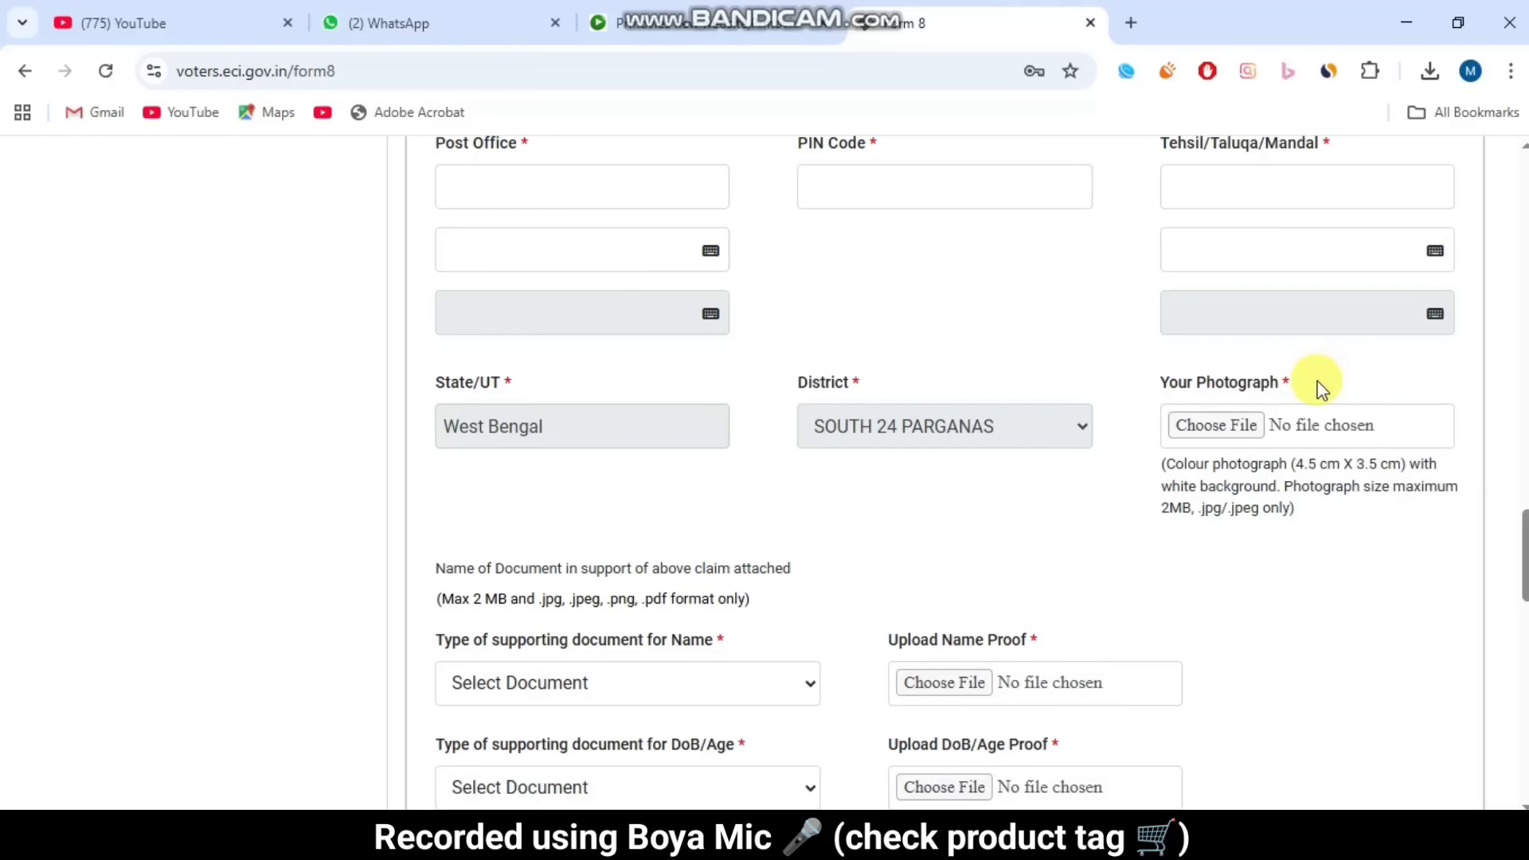
drag(1261, 508, 1384, 496)
click(1274, 530)
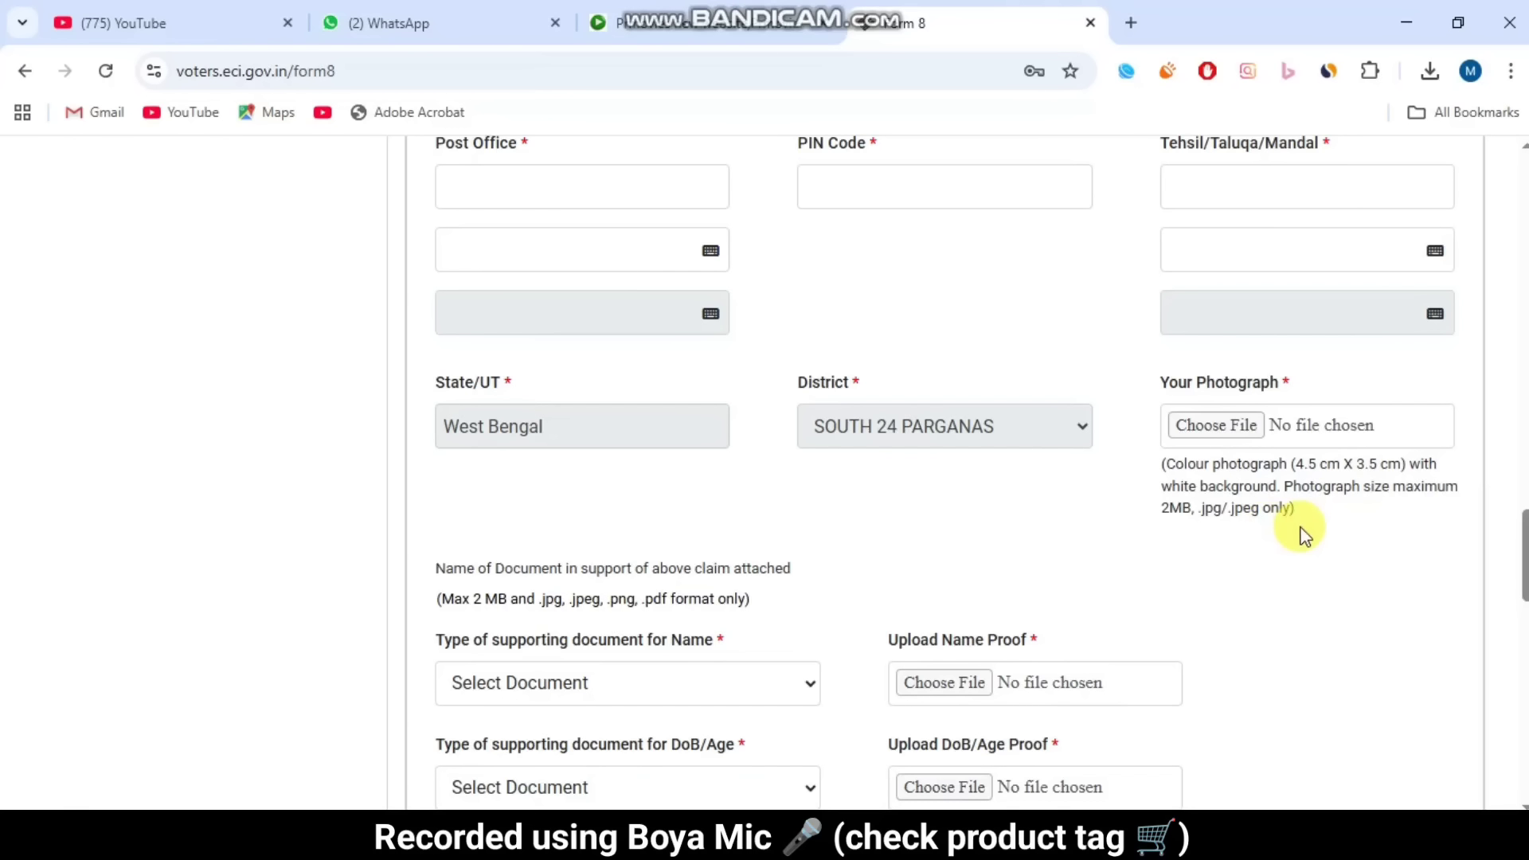
drag(1153, 495, 1267, 477)
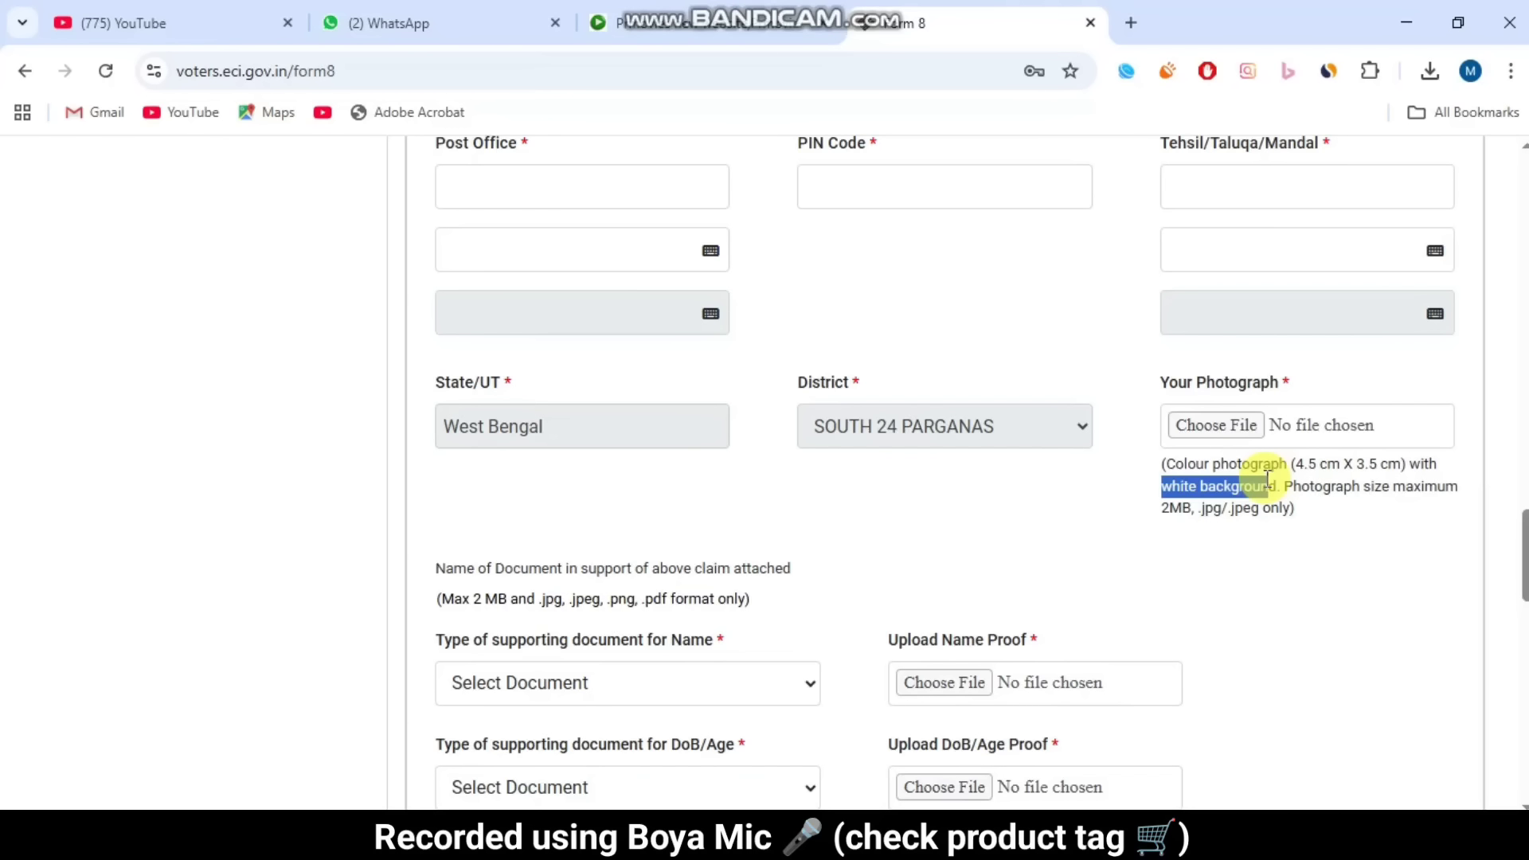
Step: Choose the m-80 photo file for Your Photograph
click(1270, 479)
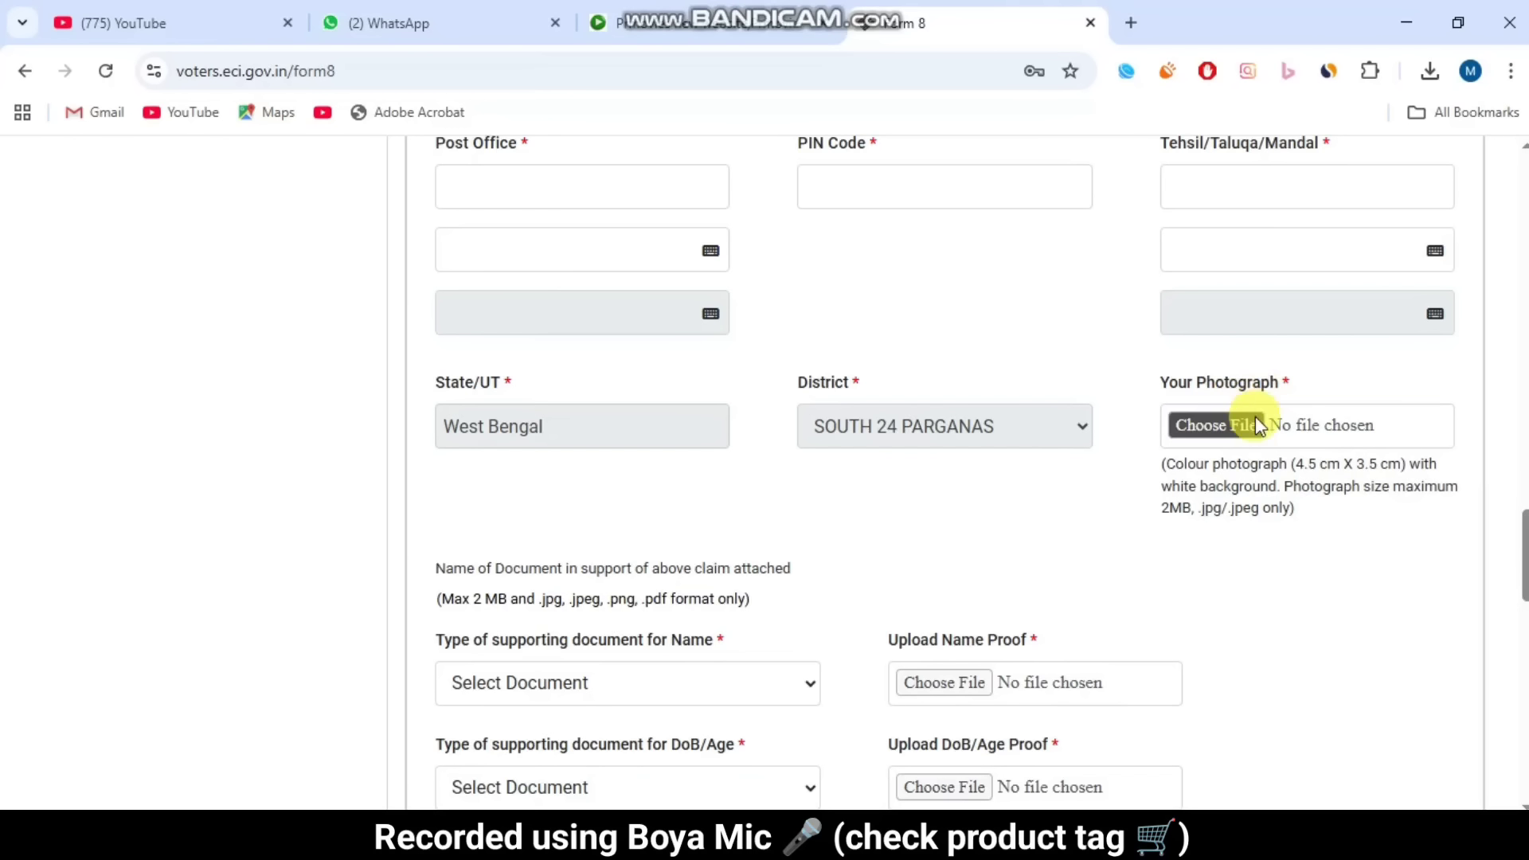
click(1216, 425)
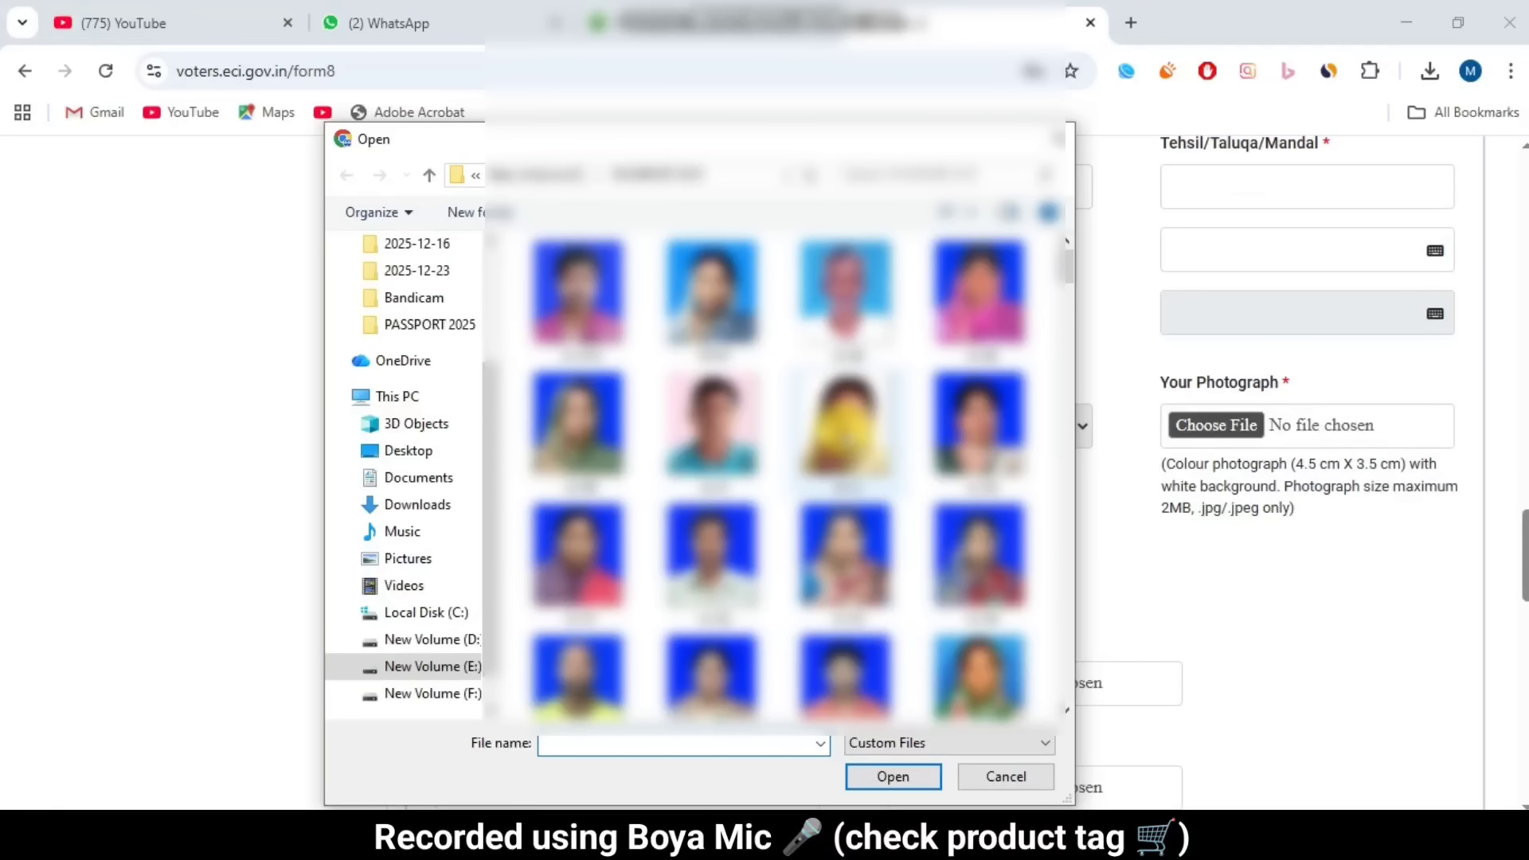
scroll(844, 422, down, 5)
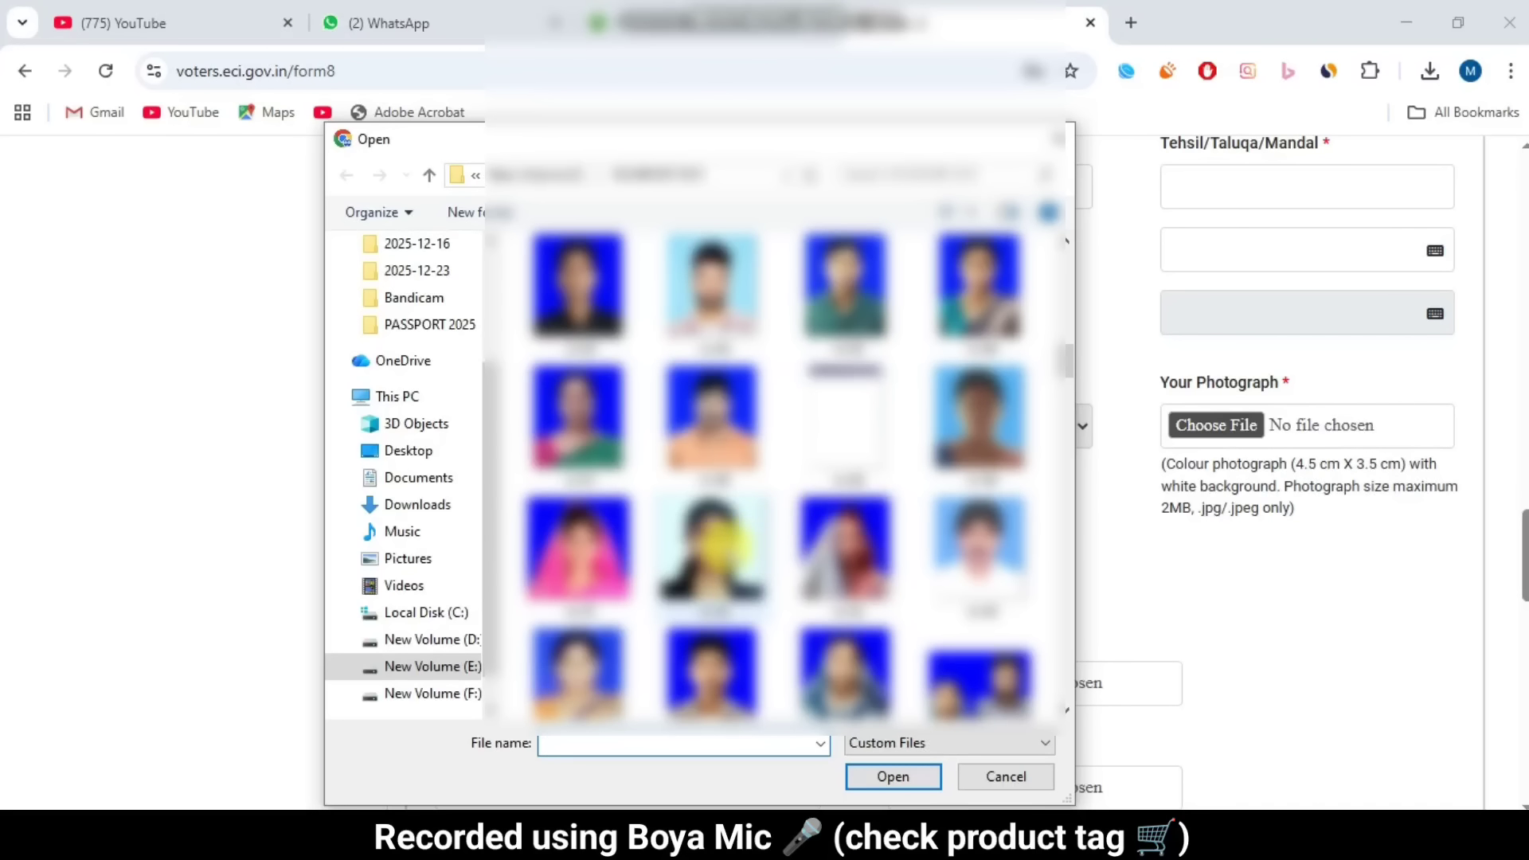
scroll(711, 539, up, 3)
click(711, 422)
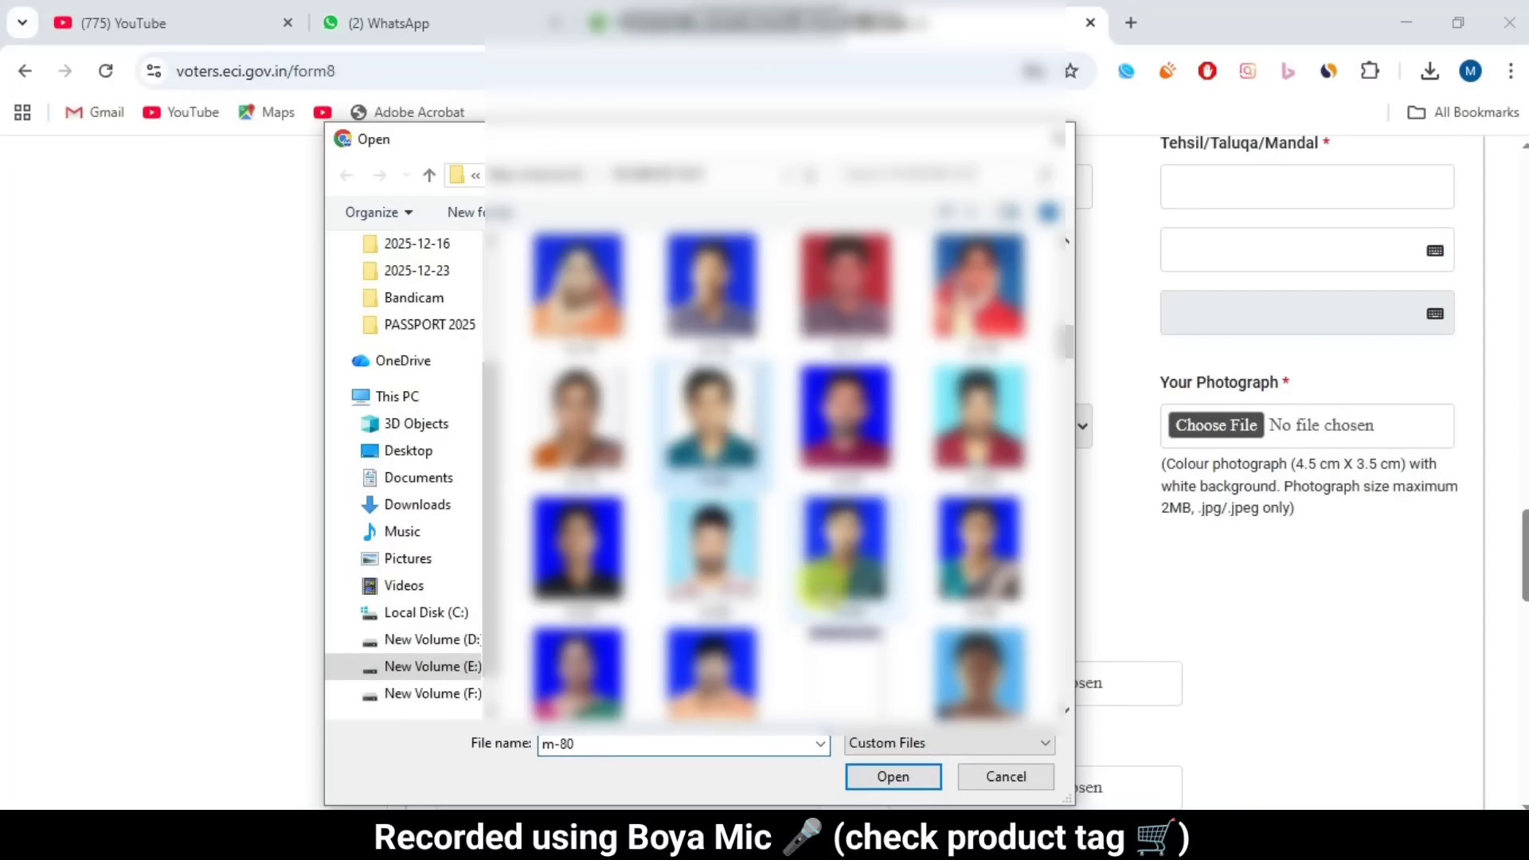
click(870, 777)
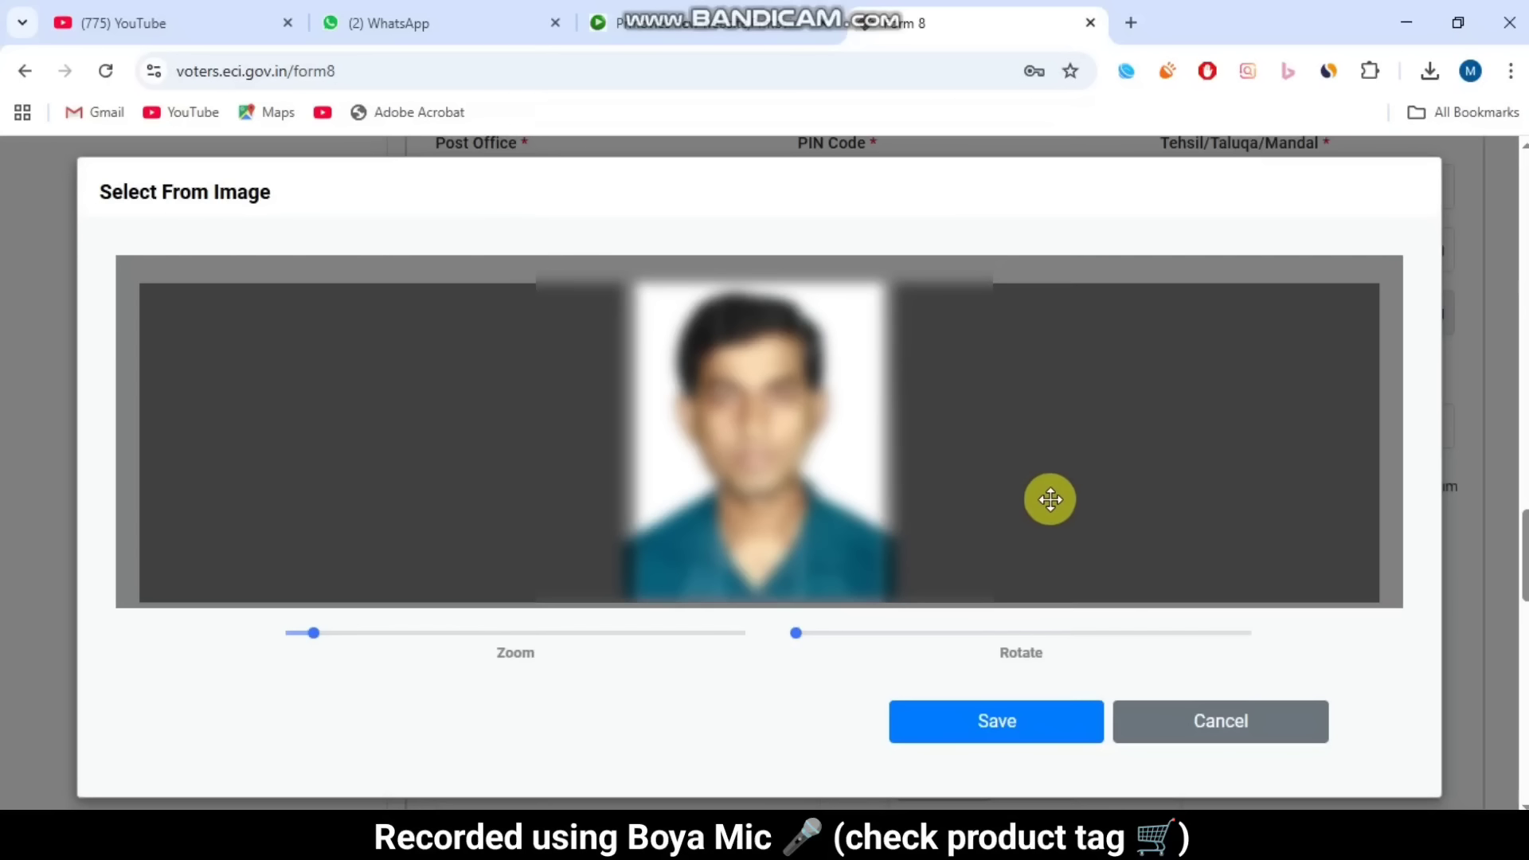
Step: Save the cropped photo so m80.JPG is attached and passes face detection
drag(810, 476, 802, 474)
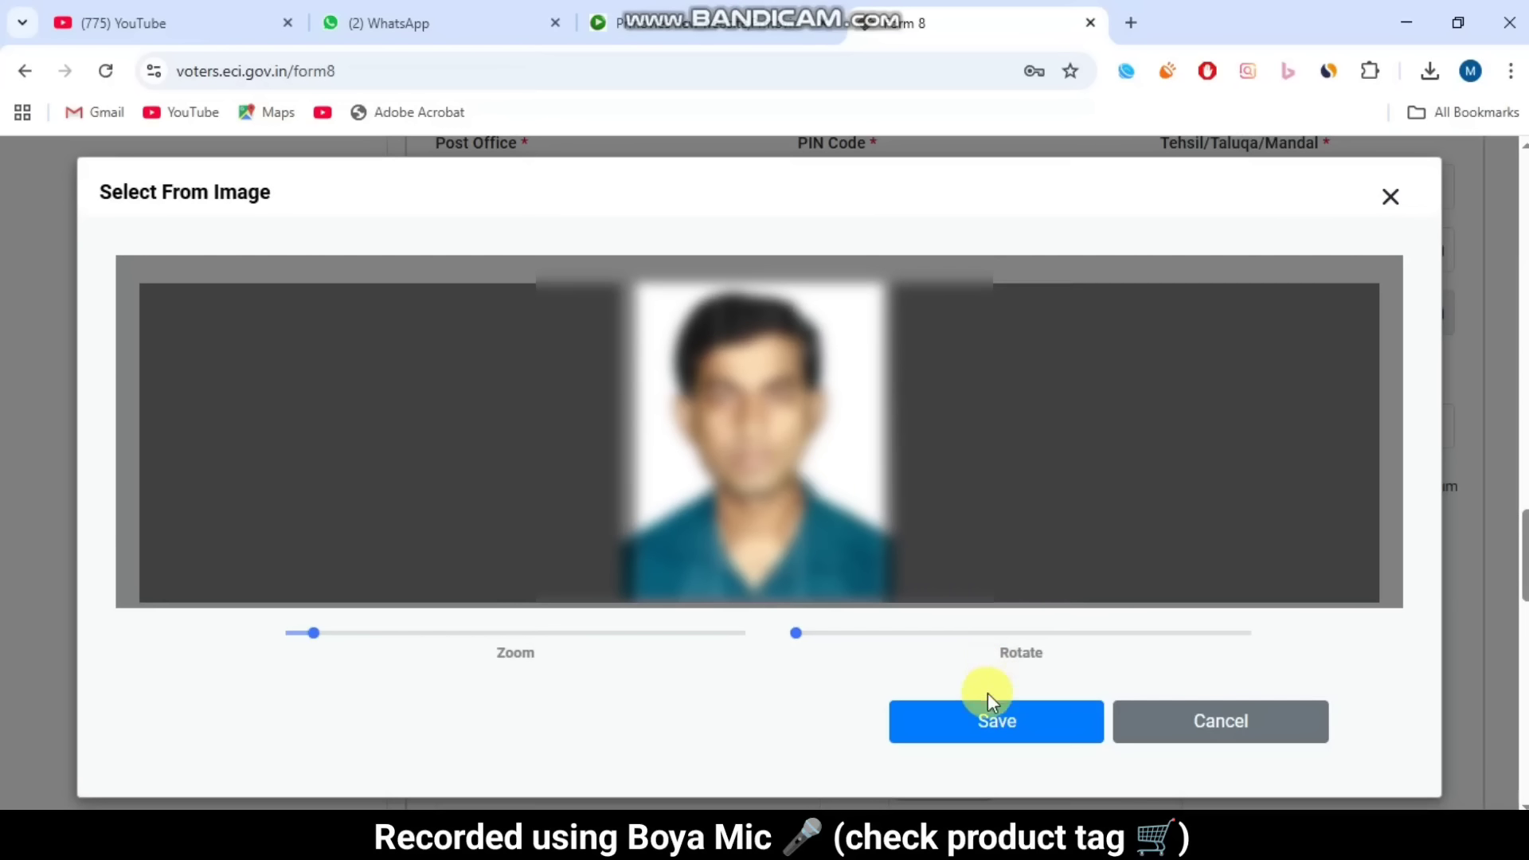
click(980, 720)
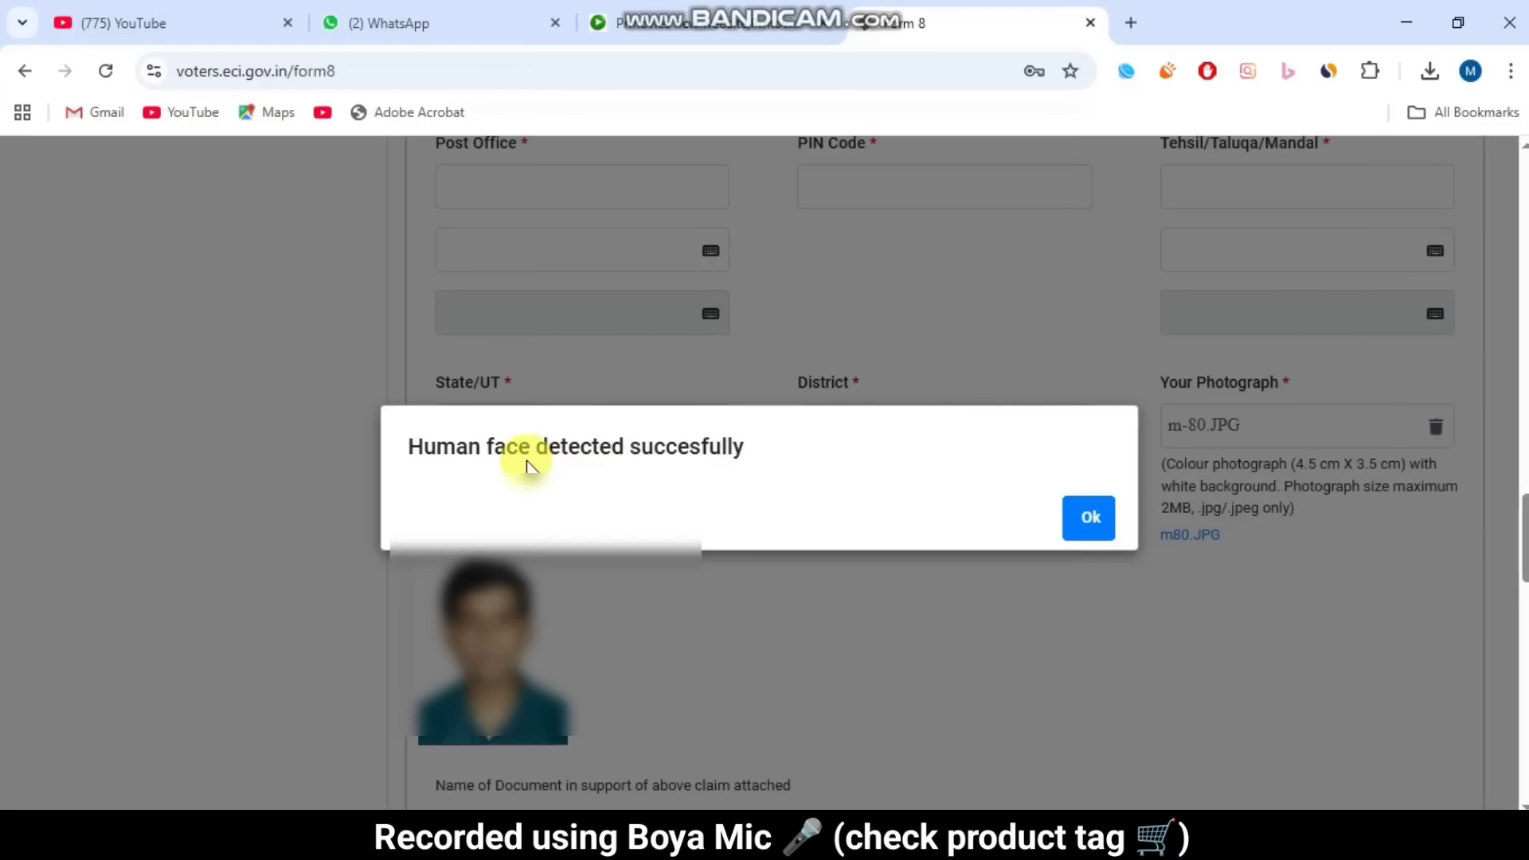
drag(529, 460, 634, 448)
Step: Dismiss the face-detection message and choose Aadhaar Card as the name proof document
click(1087, 526)
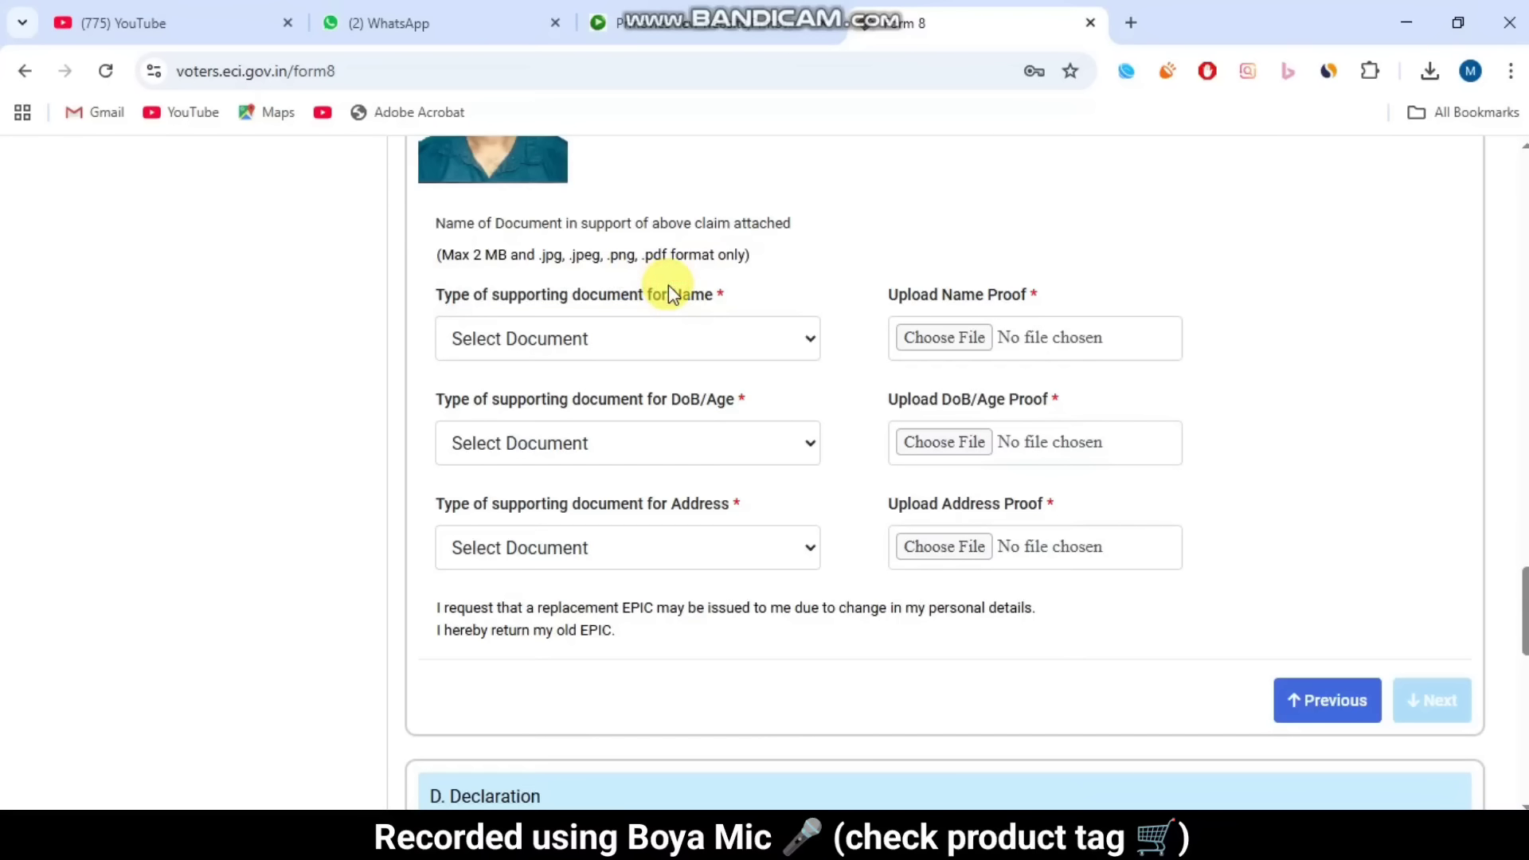
click(602, 342)
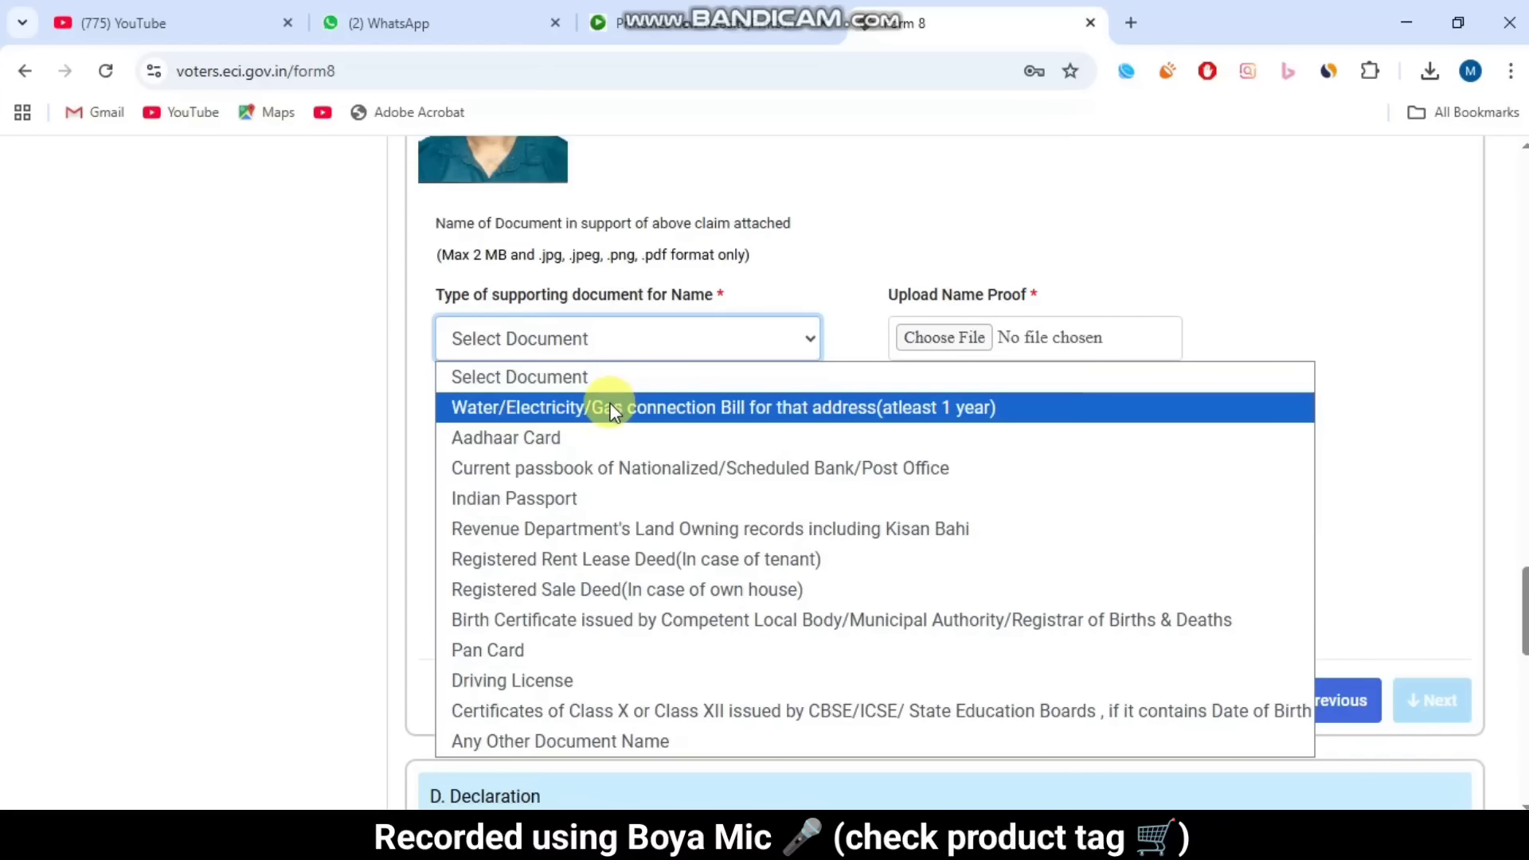
click(587, 437)
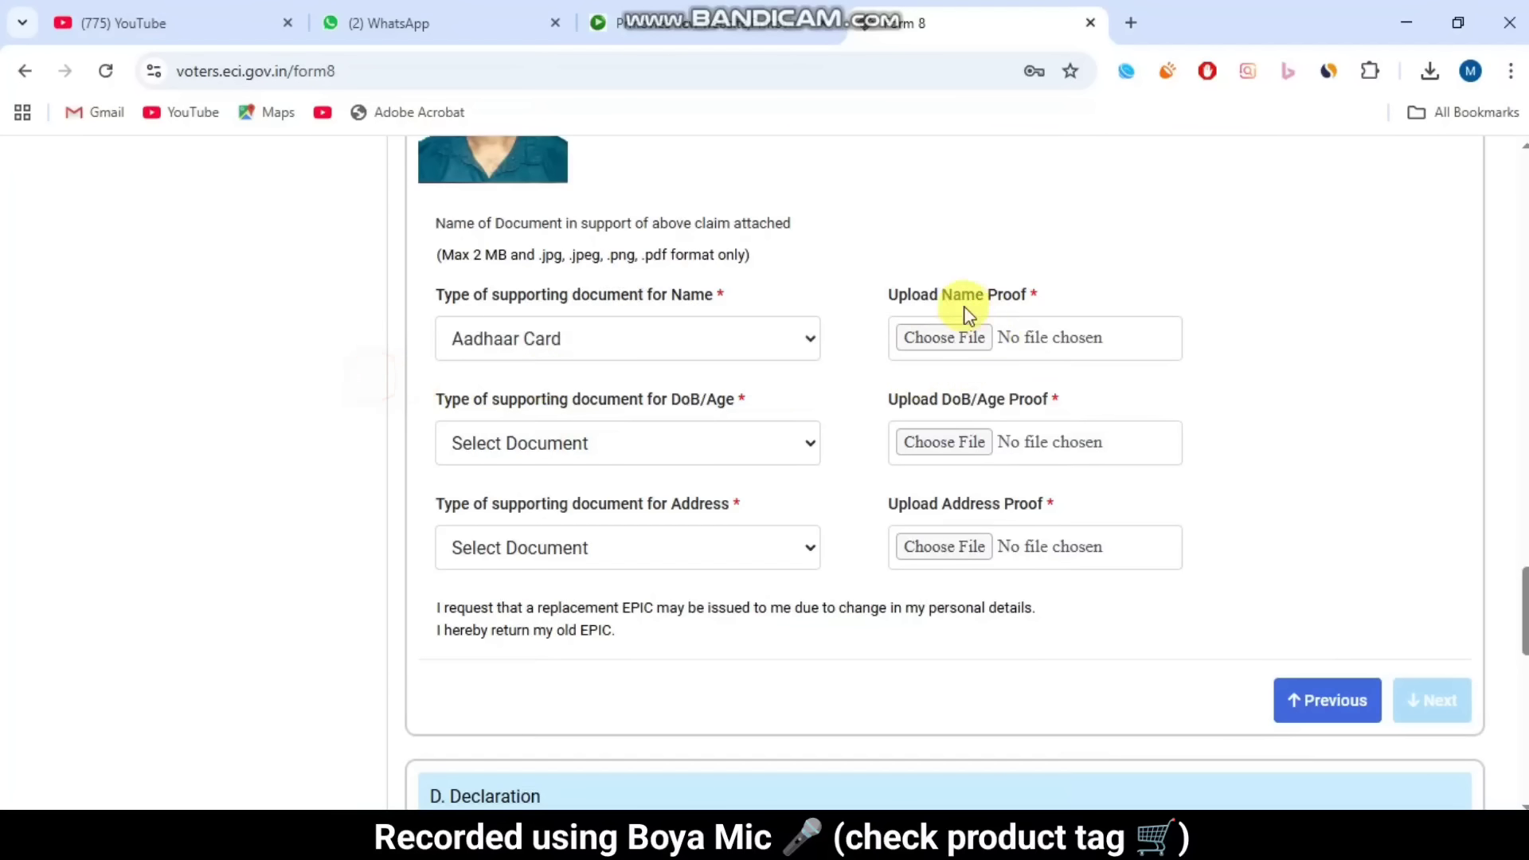
drag(888, 296, 1063, 287)
click(1064, 291)
Step: Choose Aadhaar Card as the supporting document for DoB/Age and for Address
drag(430, 399, 701, 402)
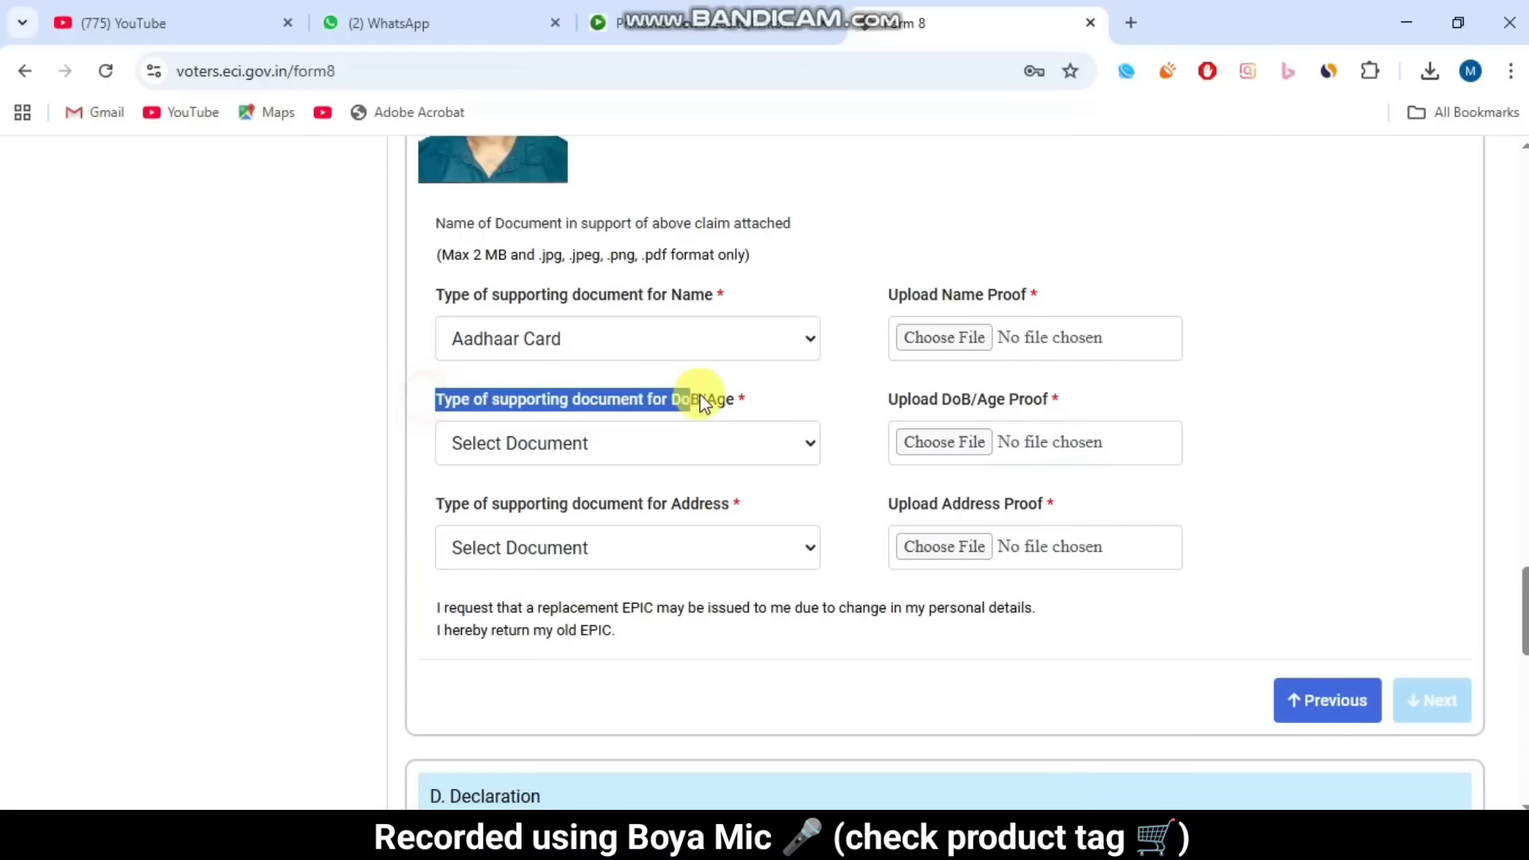
click(682, 437)
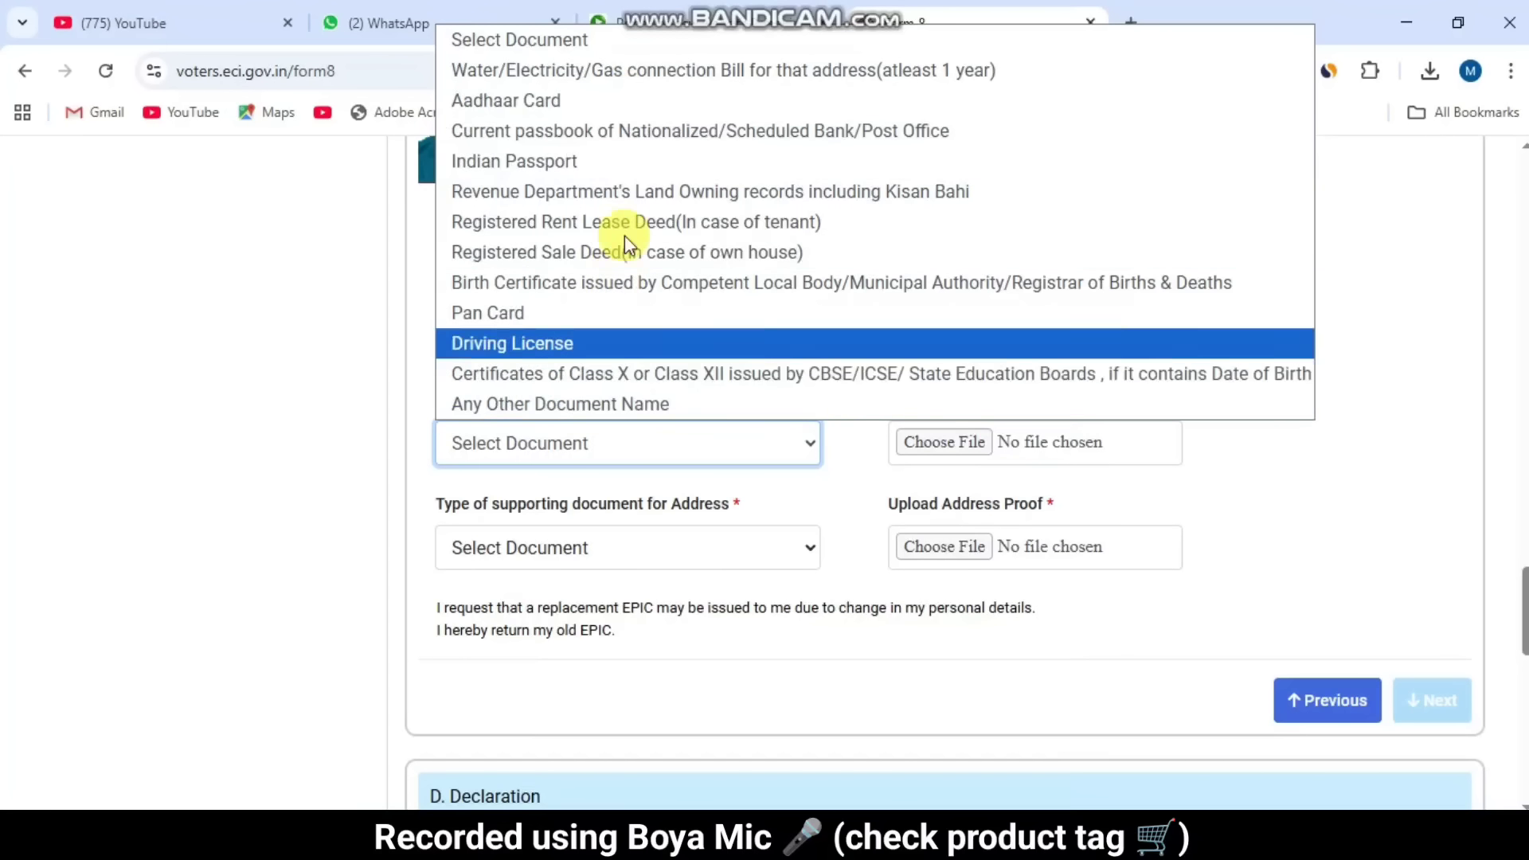
click(613, 101)
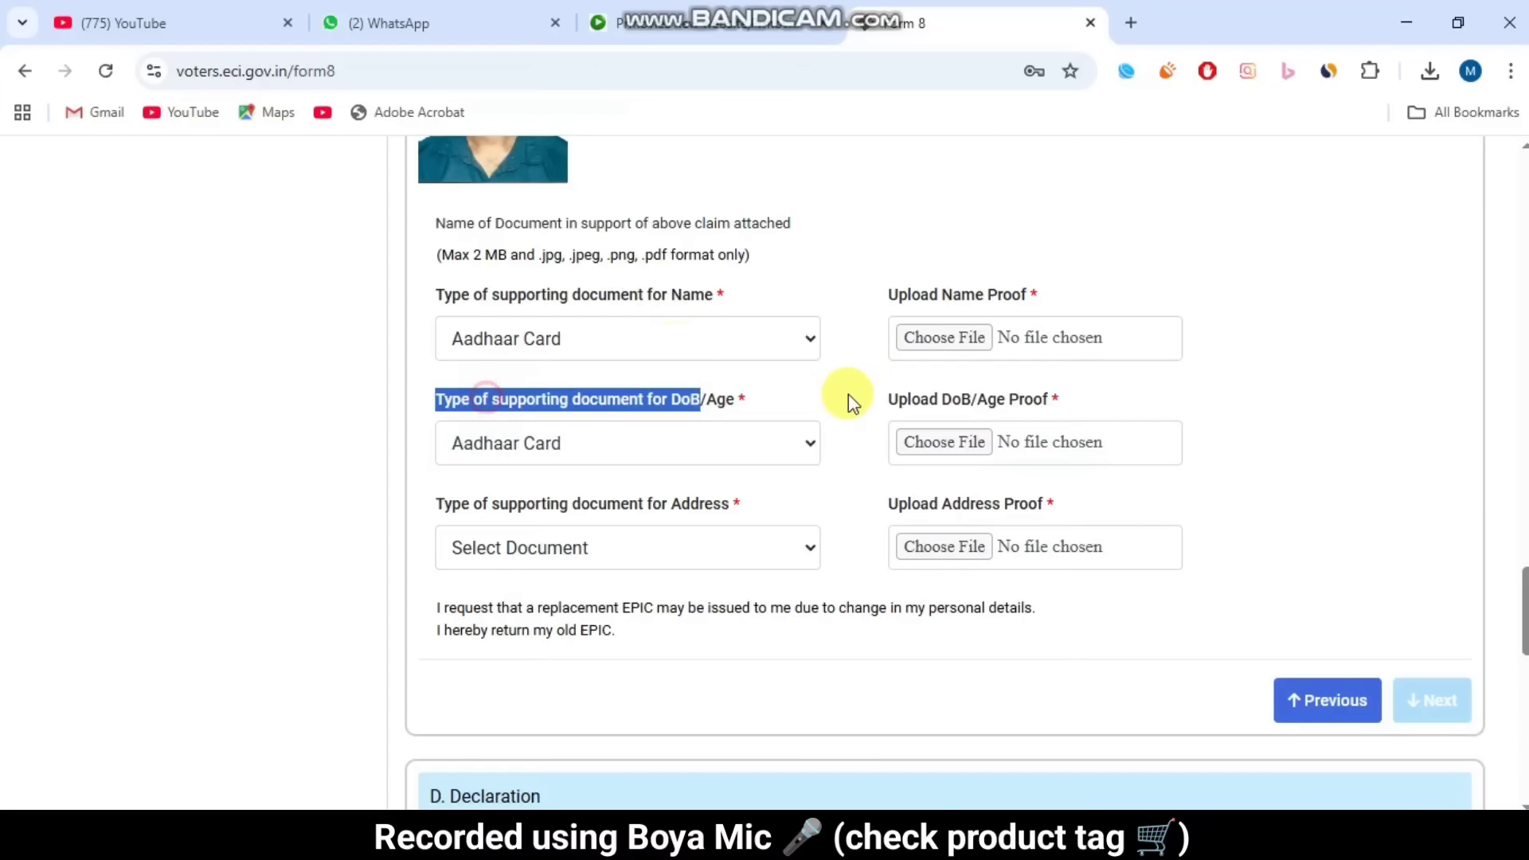
drag(881, 398, 1113, 413)
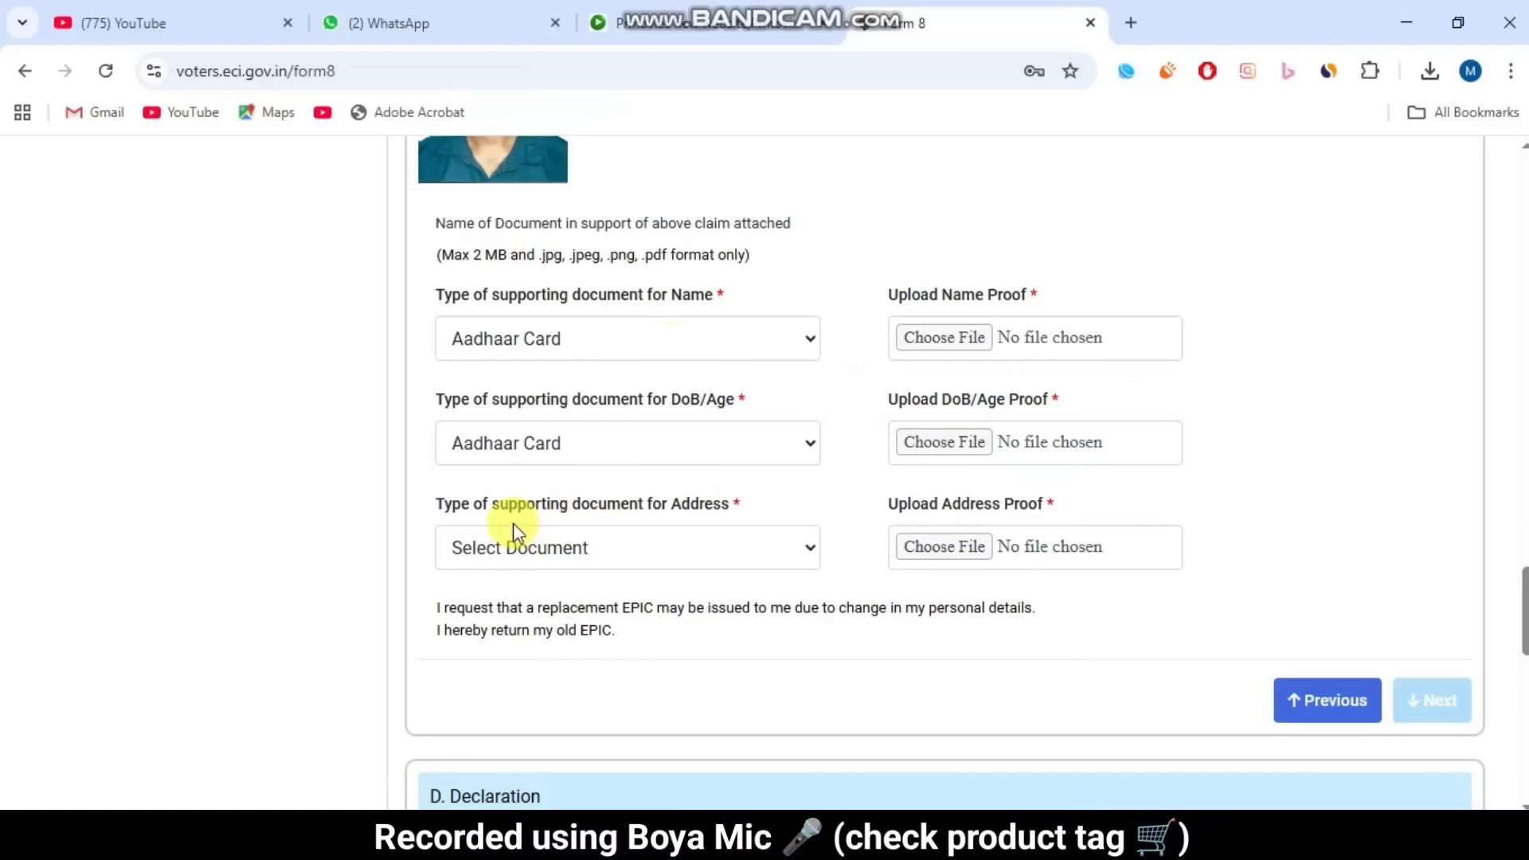
drag(451, 506, 670, 542)
click(670, 546)
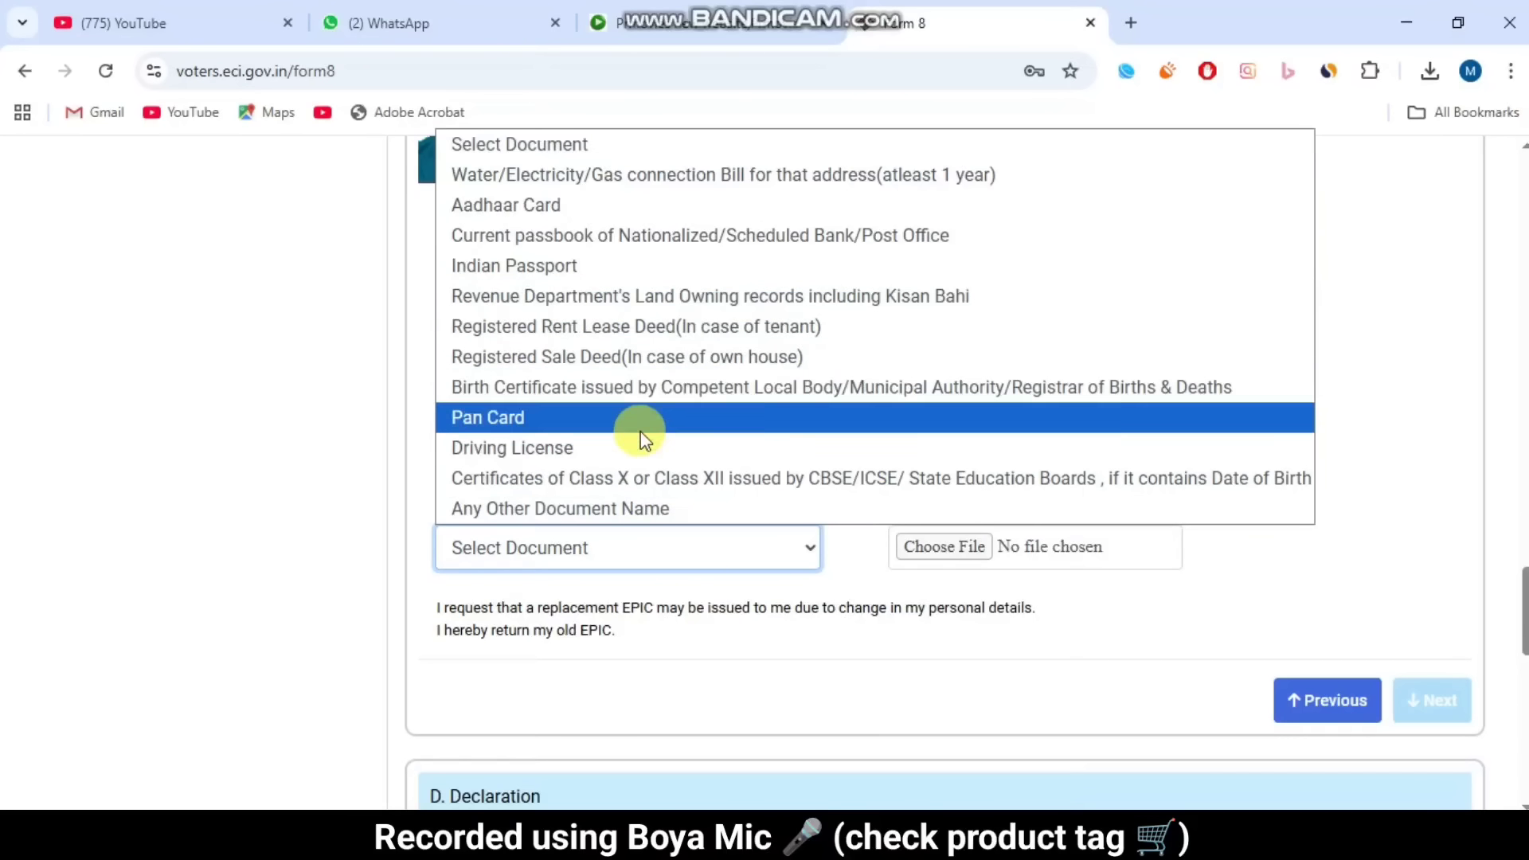
click(593, 217)
click(432, 501)
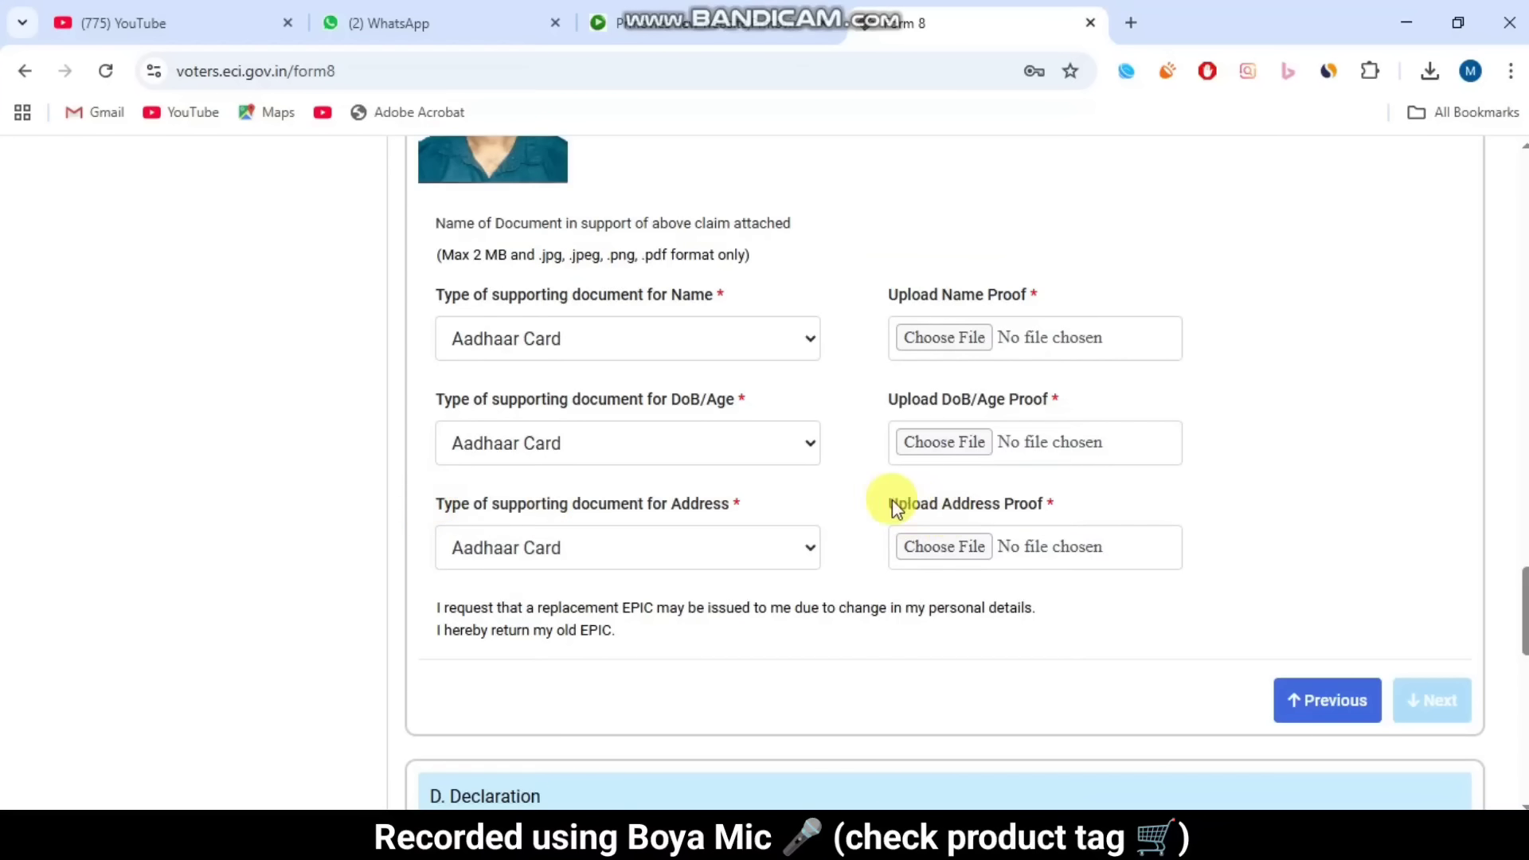
drag(873, 498, 1148, 484)
click(1148, 484)
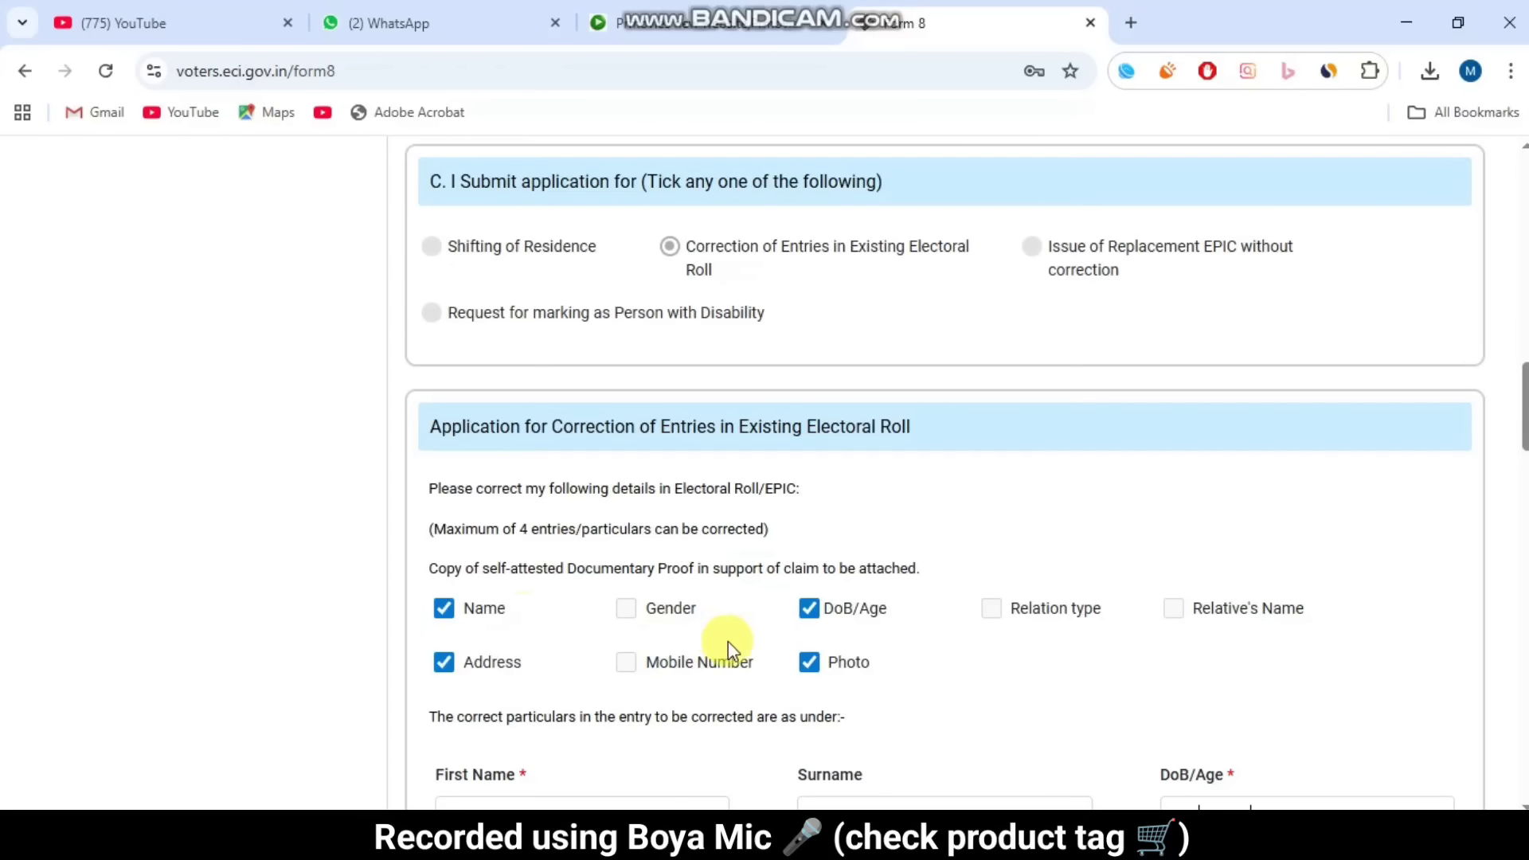
Step: Untick Name, DoB/Age, Address and Photo; tick Gender, Mobile Number, Relation type and Relative's Name
click(809, 608)
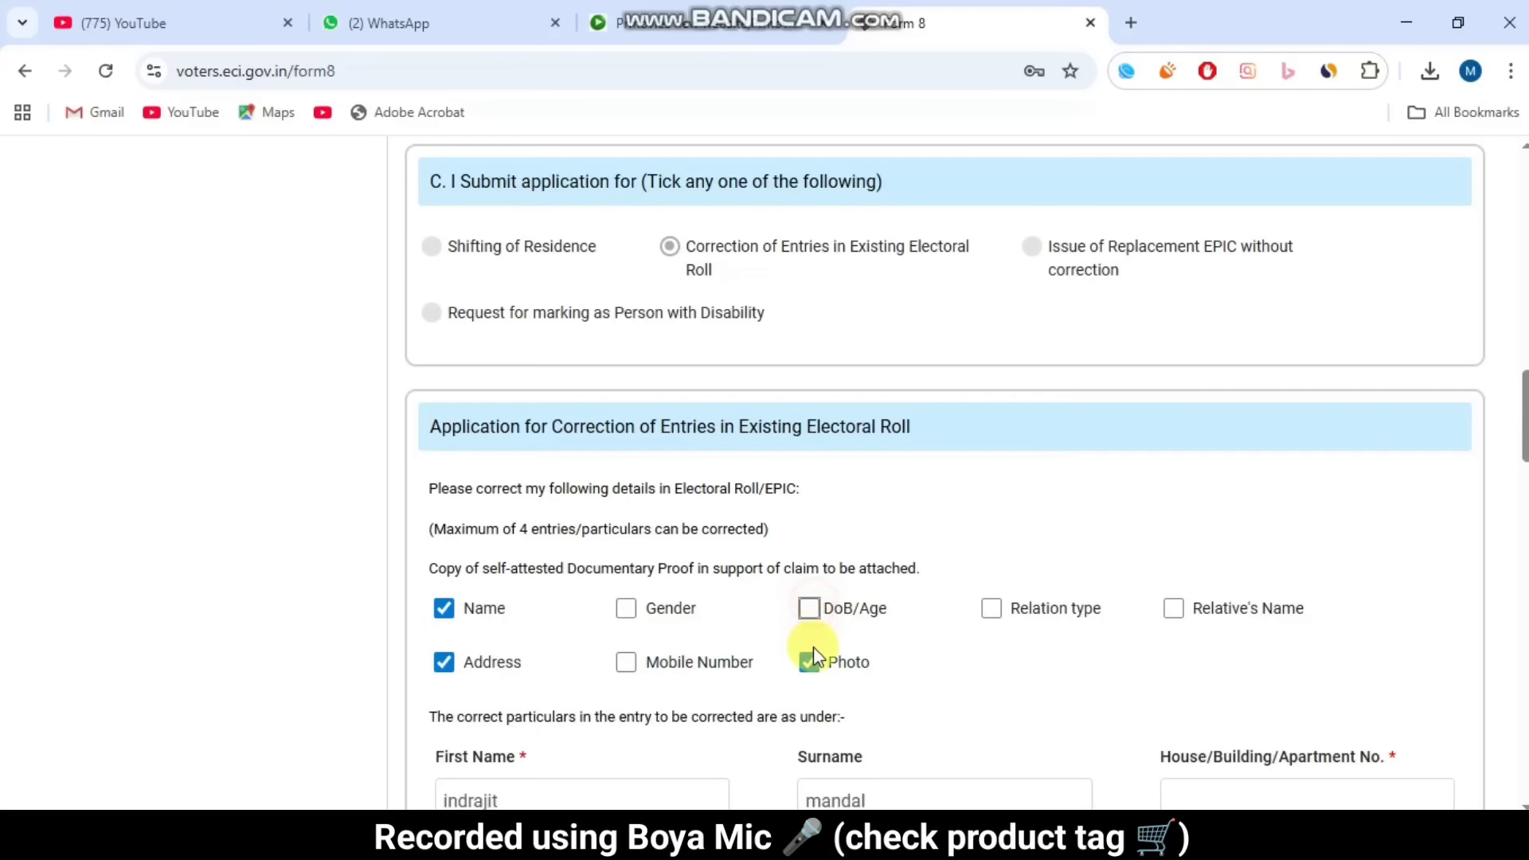
click(809, 662)
click(444, 661)
click(444, 608)
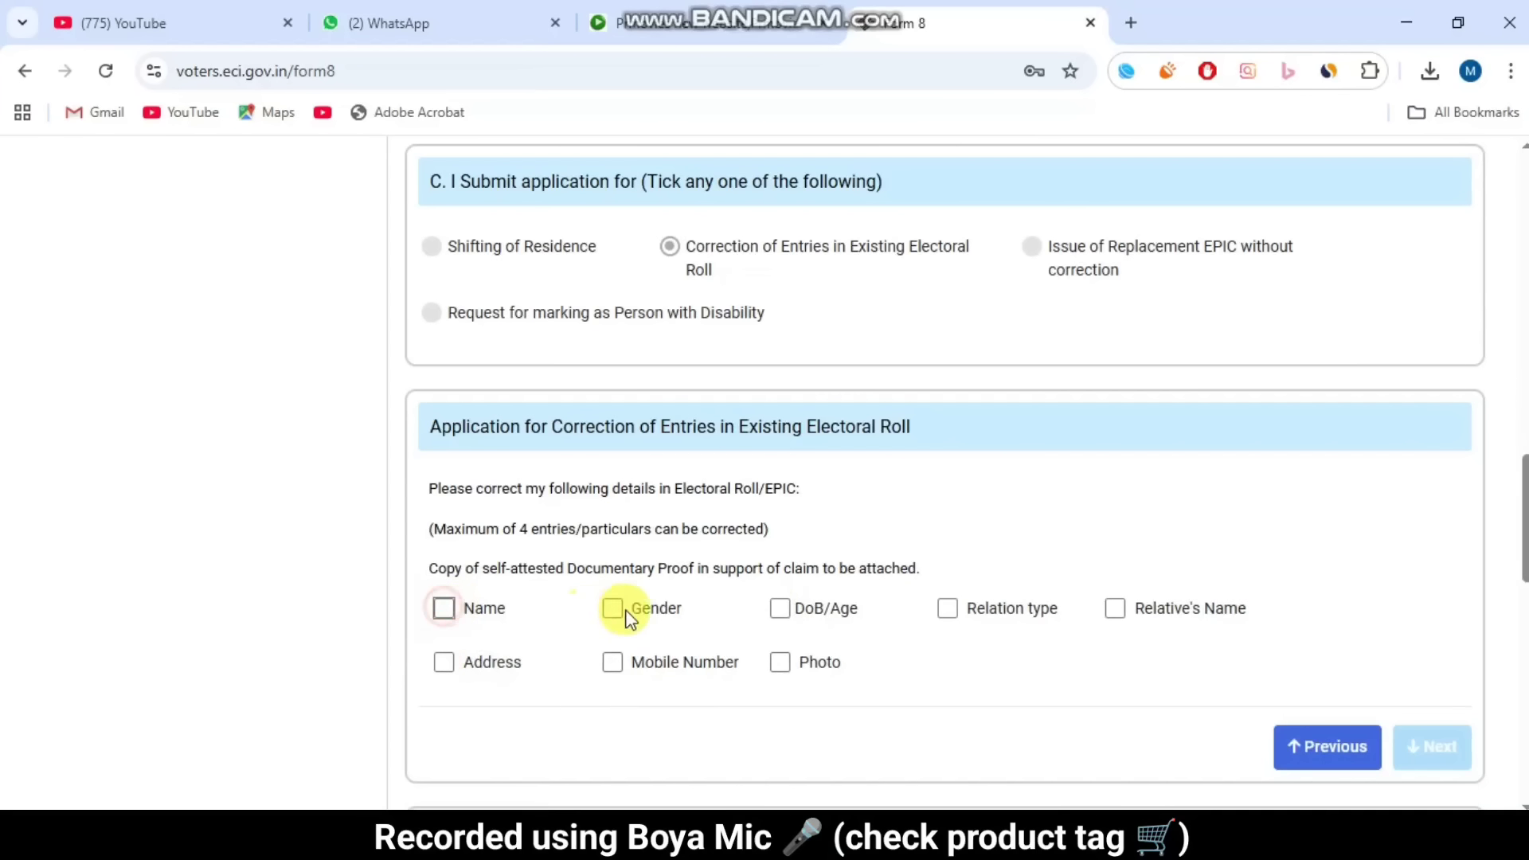
click(613, 608)
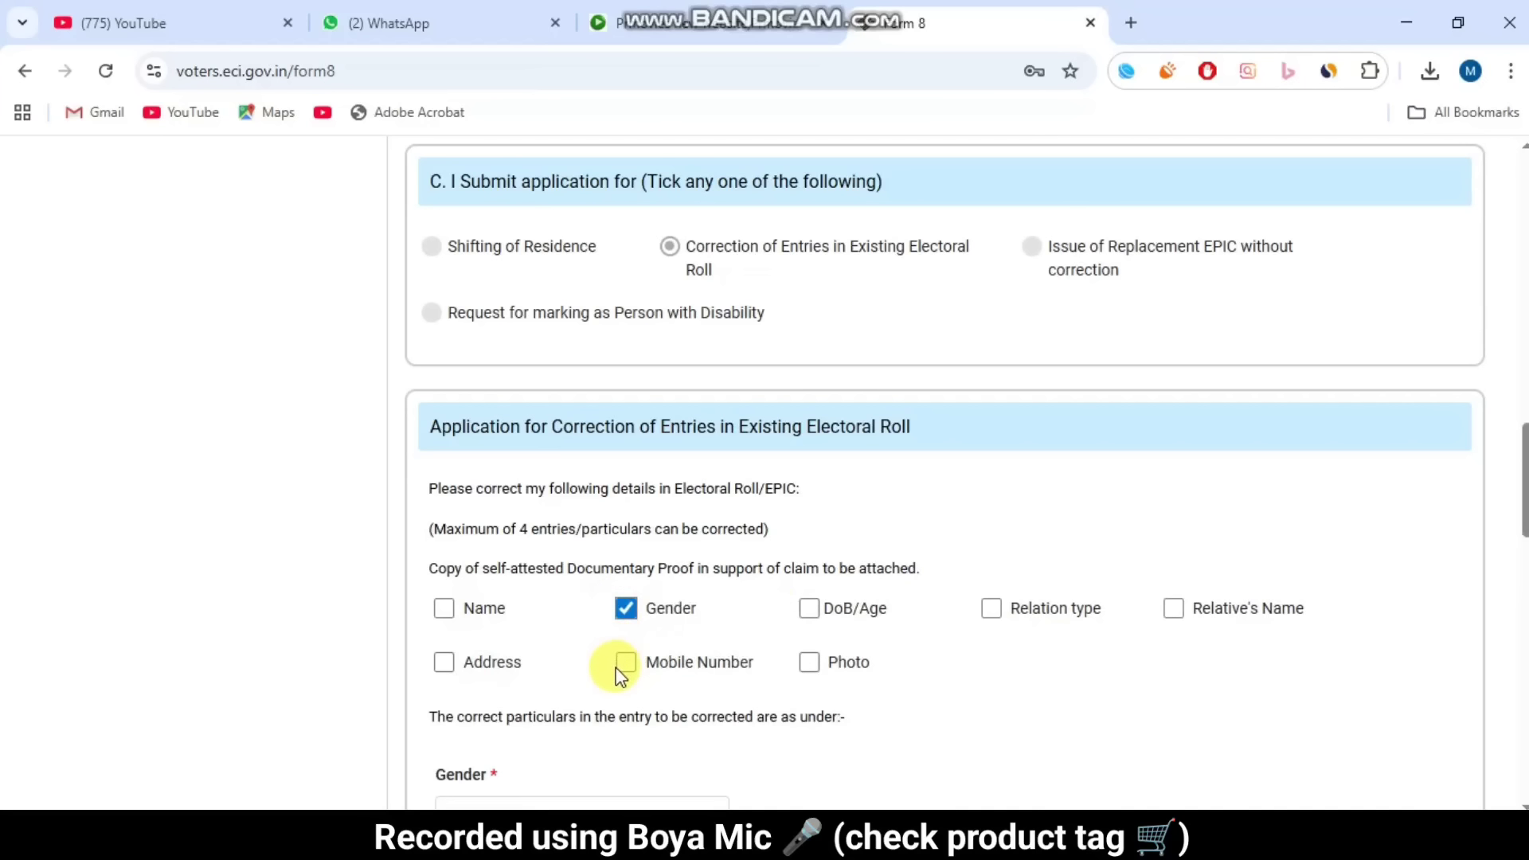
click(621, 664)
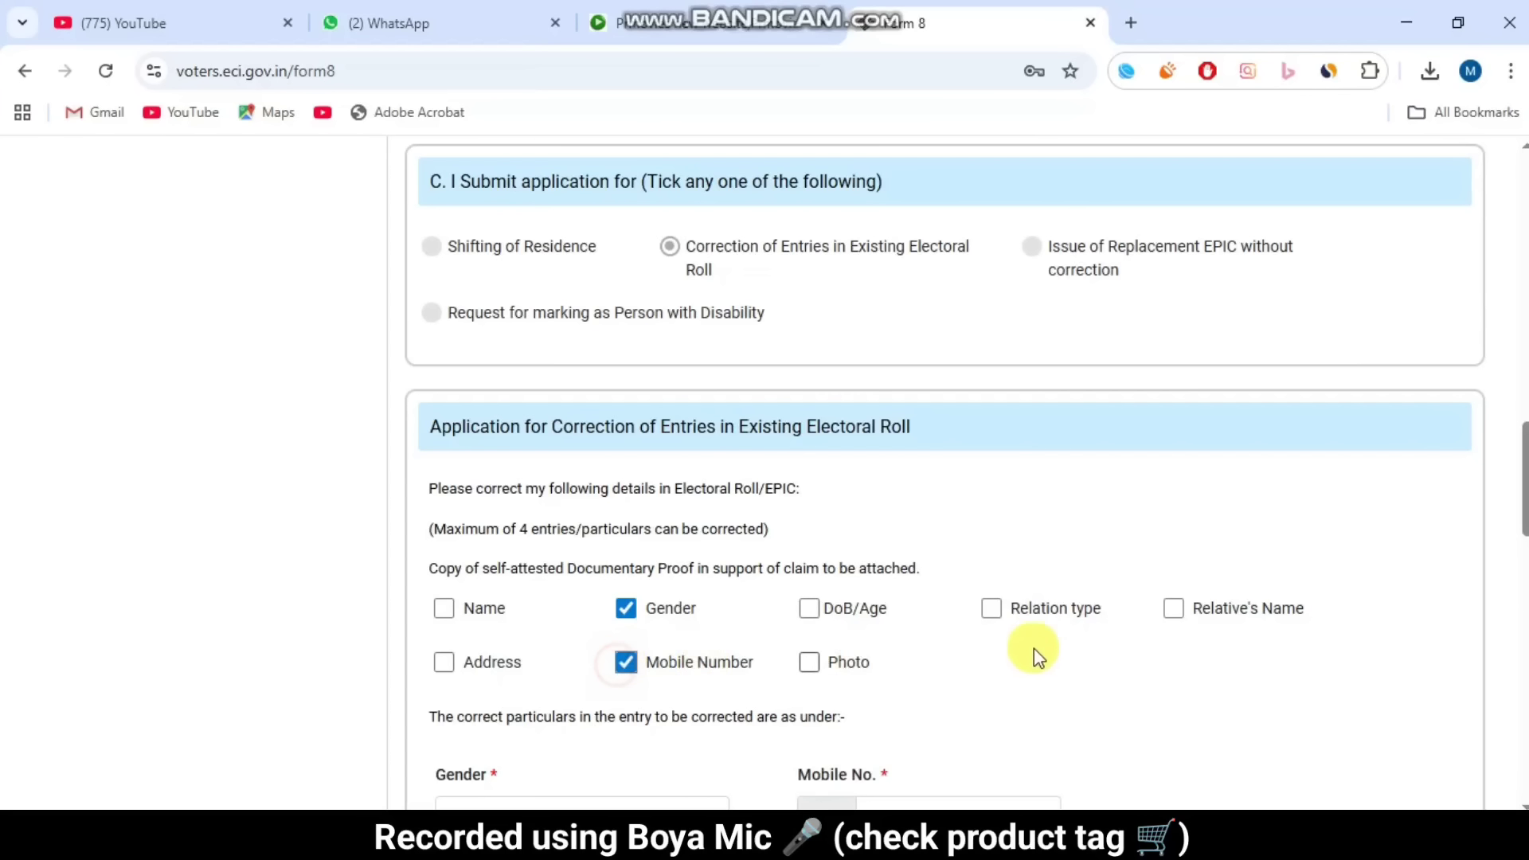
click(991, 609)
click(1237, 609)
Step: Set the Gender field in the correction particulars to FEMALE
scroll(706, 583, down, 3)
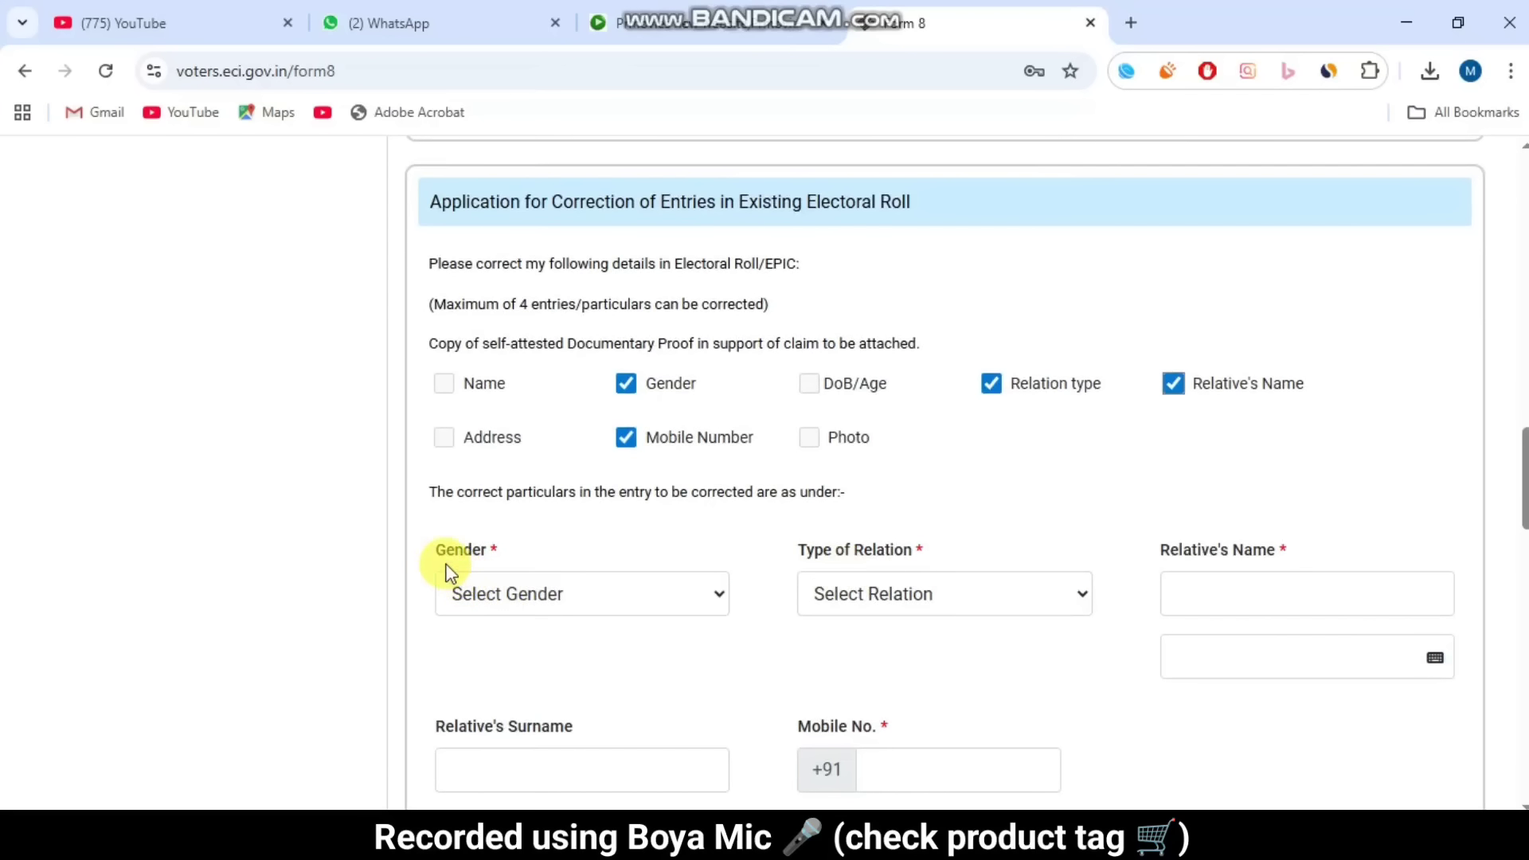
drag(565, 551, 569, 562)
click(581, 603)
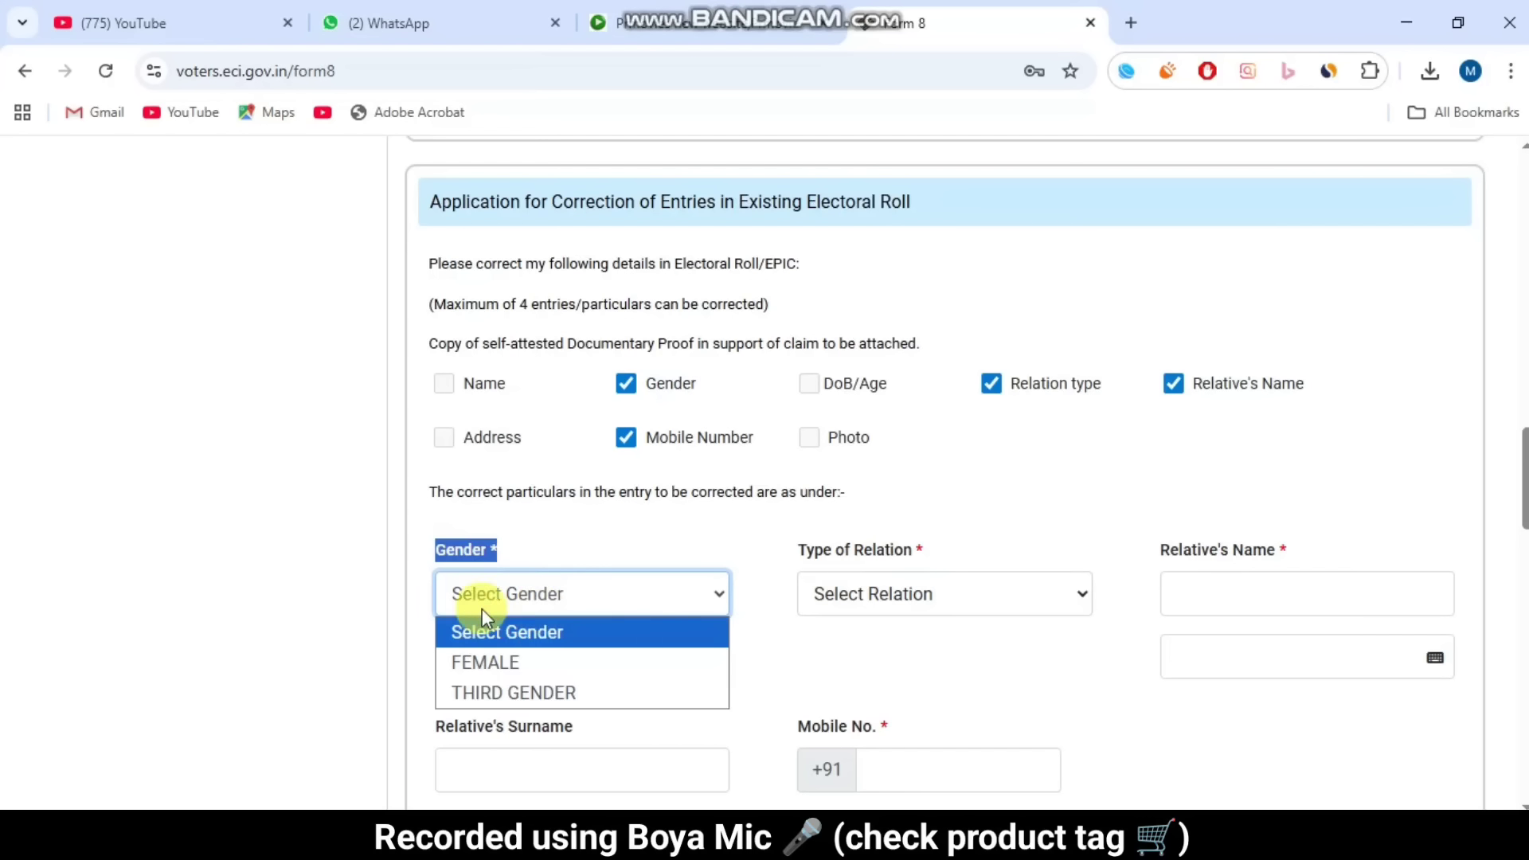
click(407, 641)
click(519, 591)
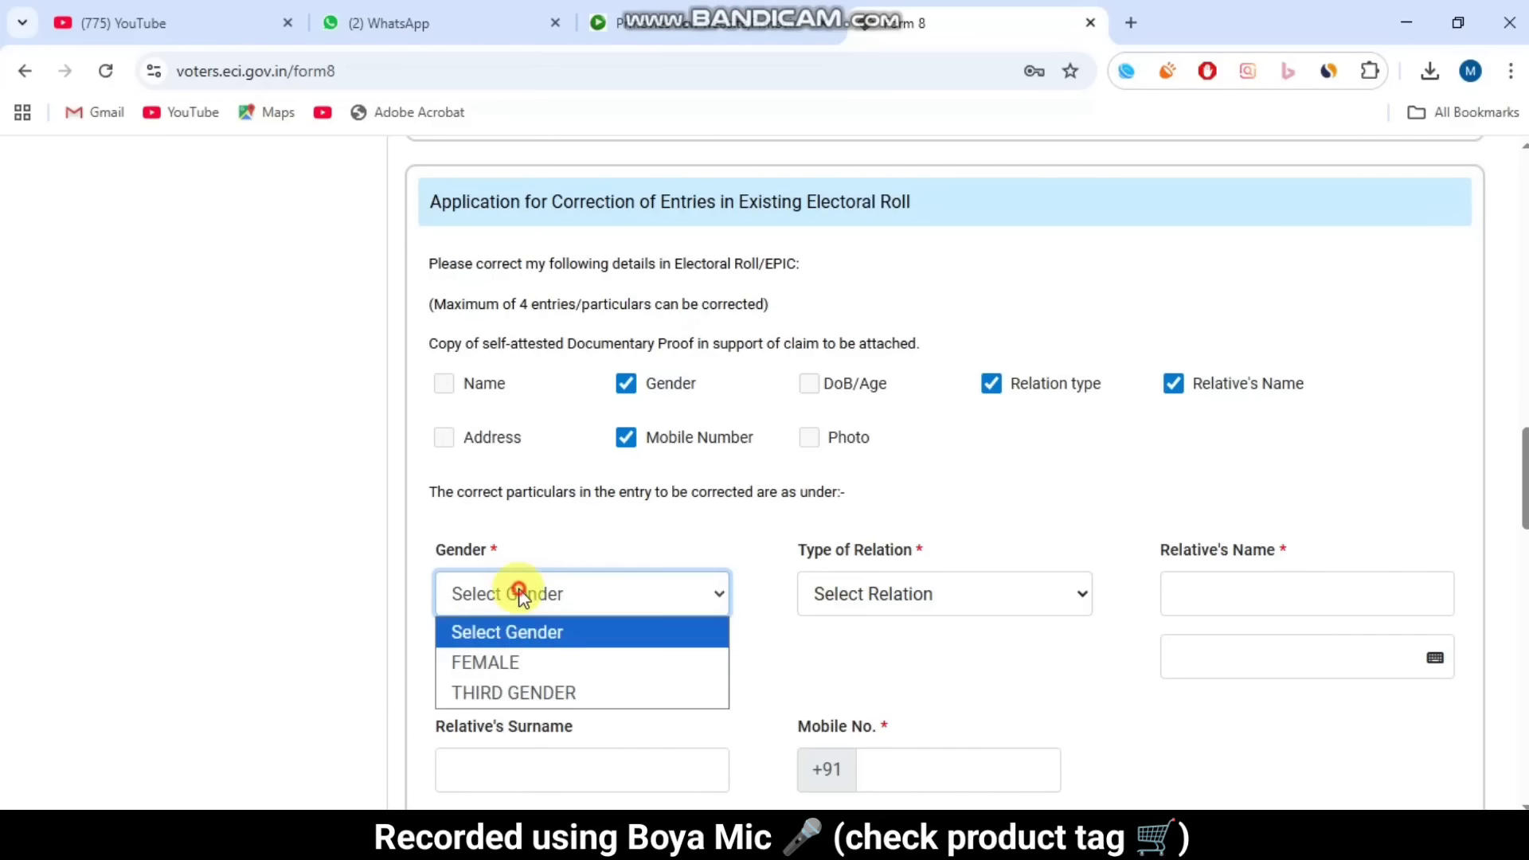
click(525, 661)
click(546, 602)
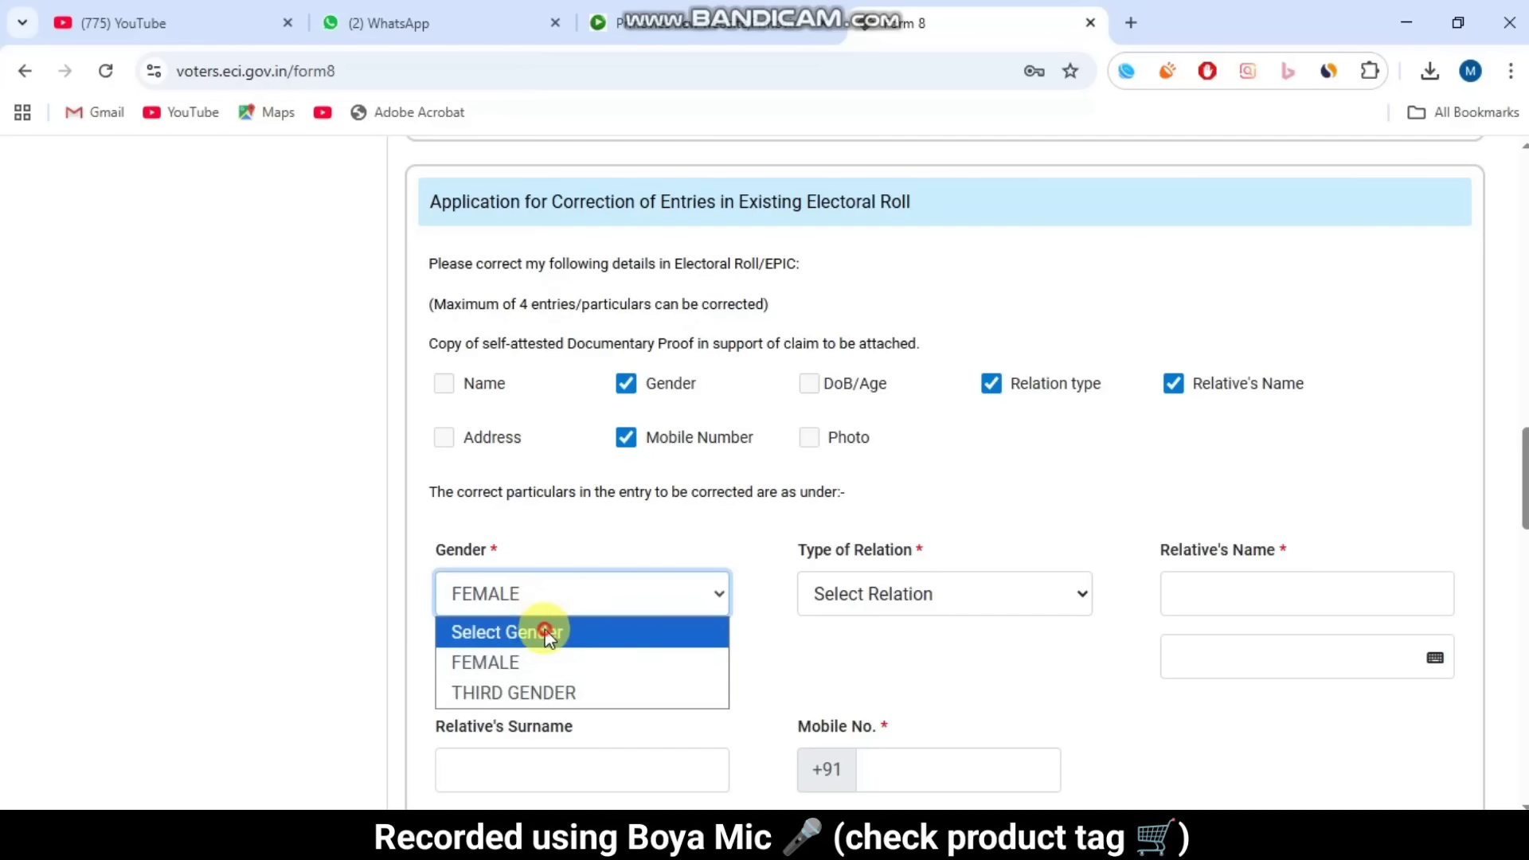
click(610, 538)
drag(800, 554, 941, 557)
click(969, 593)
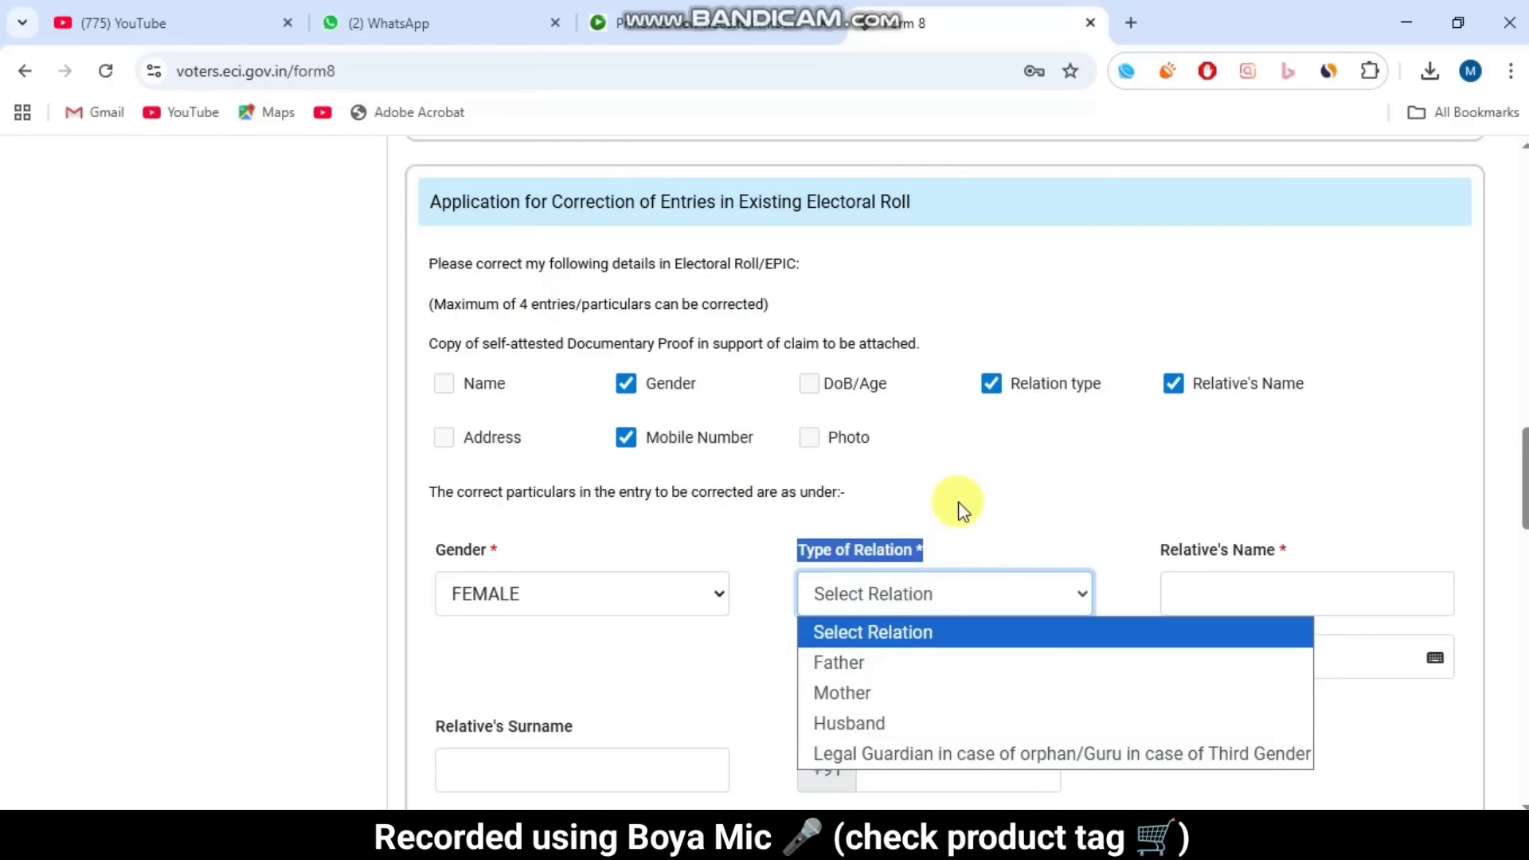
Step: Choose Father in the Type of Relation dropdown
scroll(971, 514, down, 2)
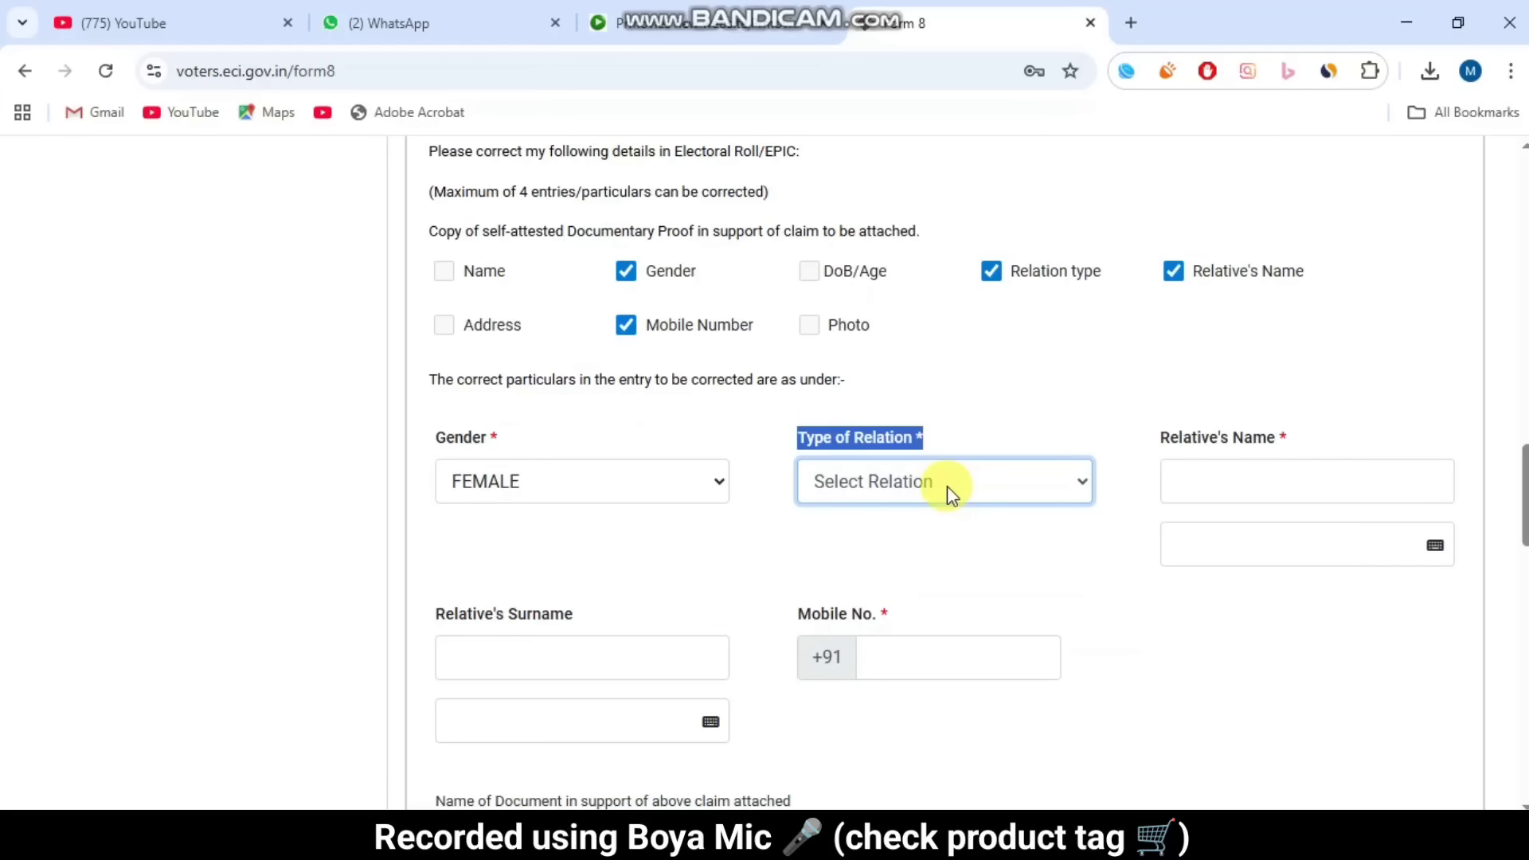
click(948, 486)
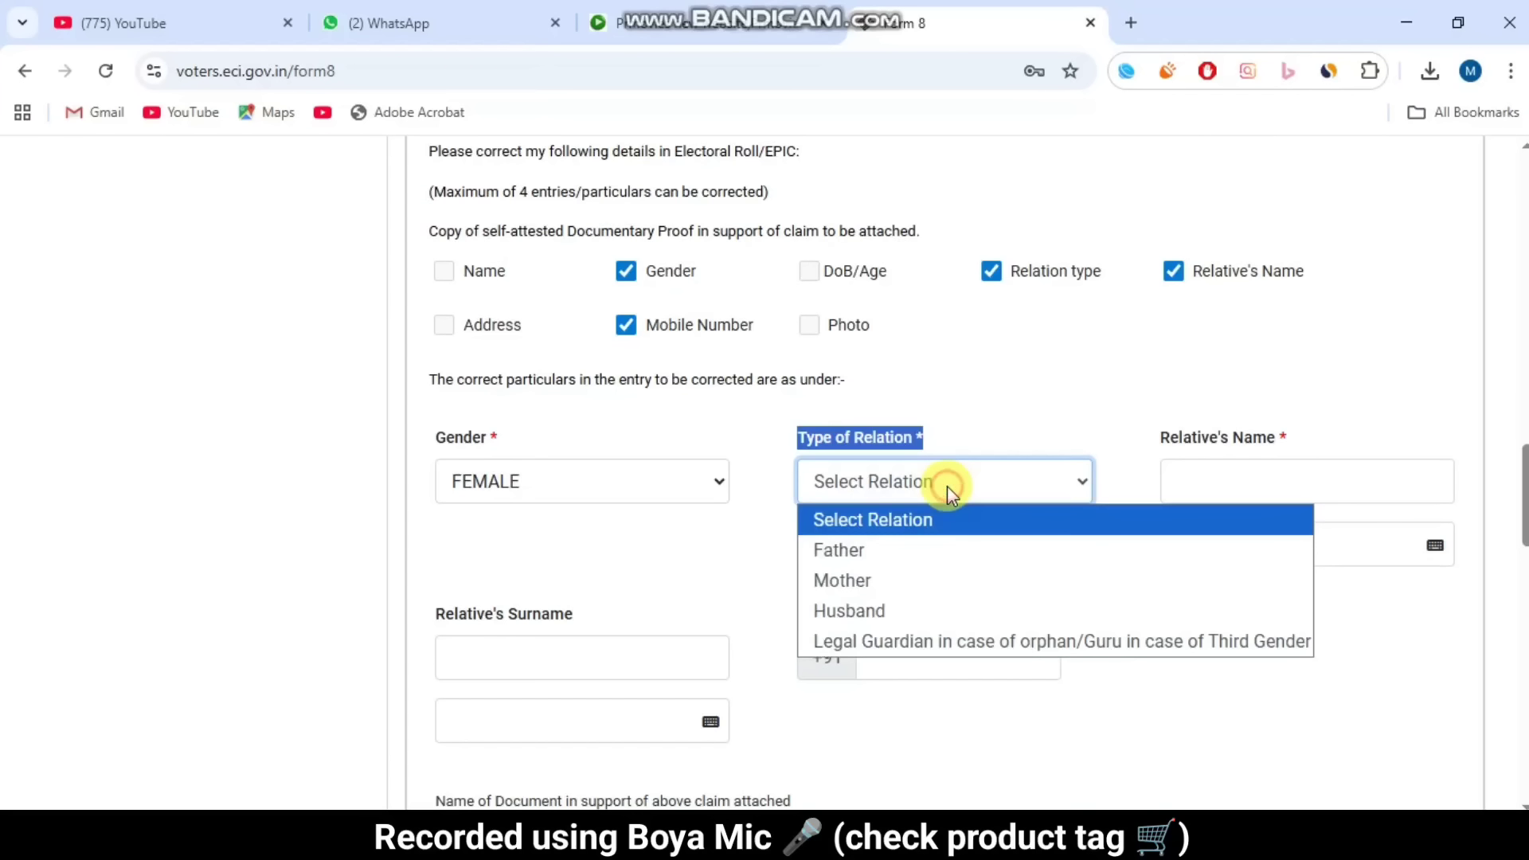
click(913, 555)
click(981, 411)
drag(1149, 440, 1344, 429)
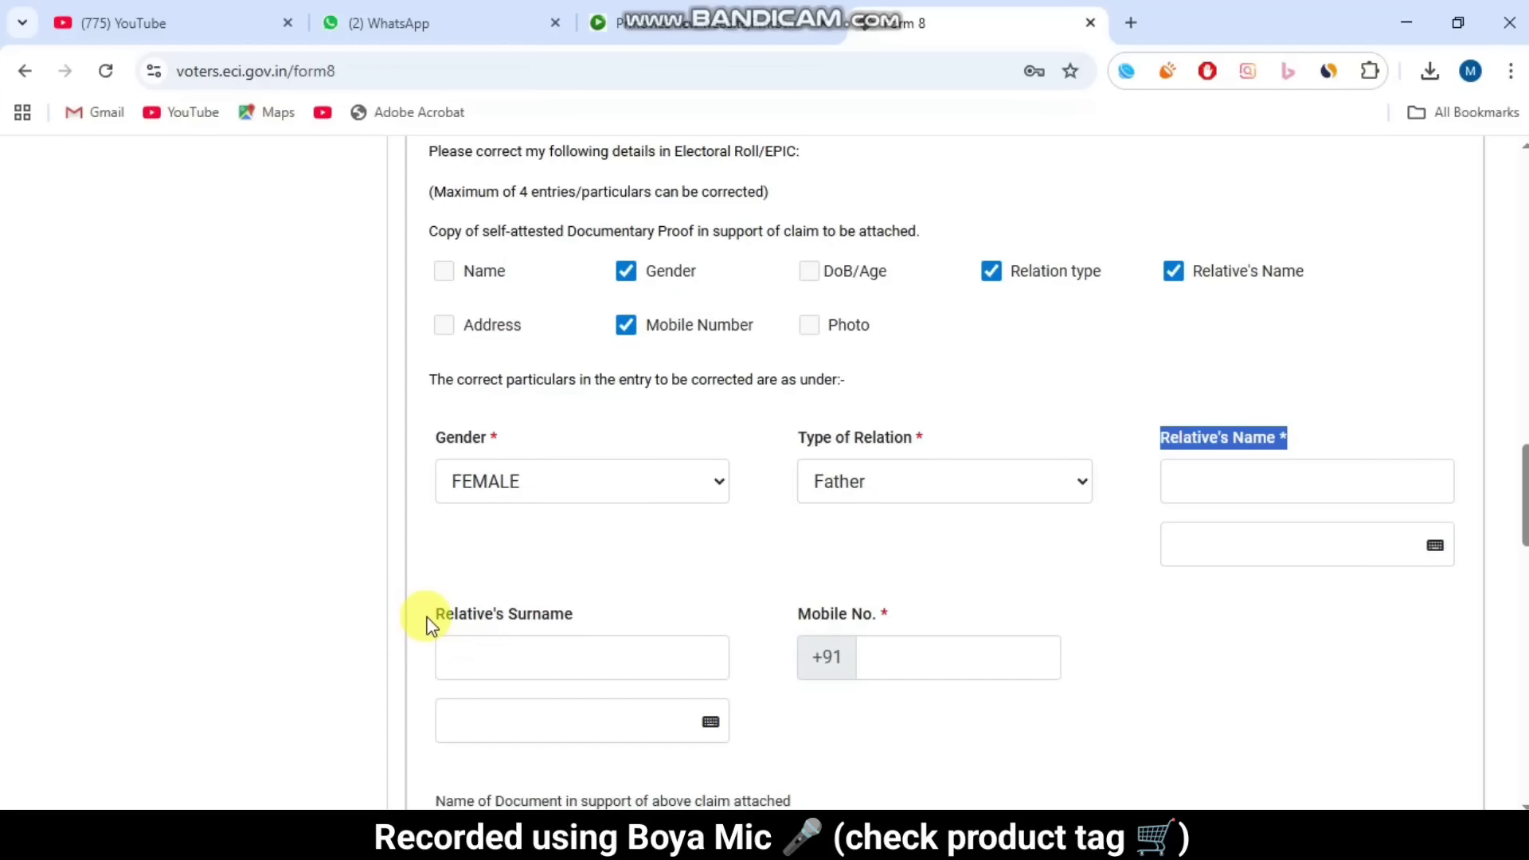
drag(430, 617, 642, 609)
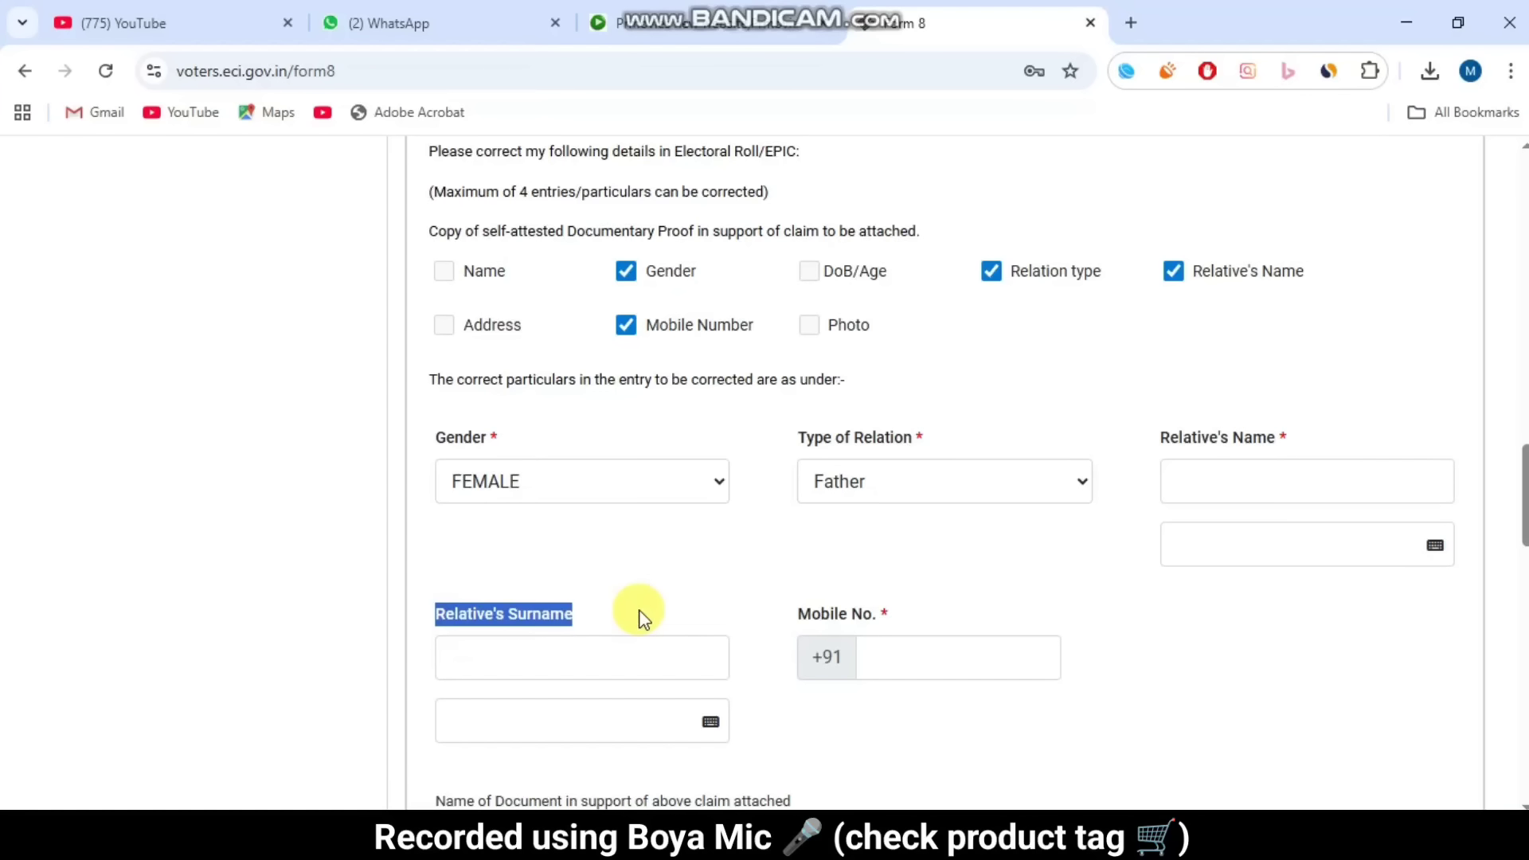
click(643, 619)
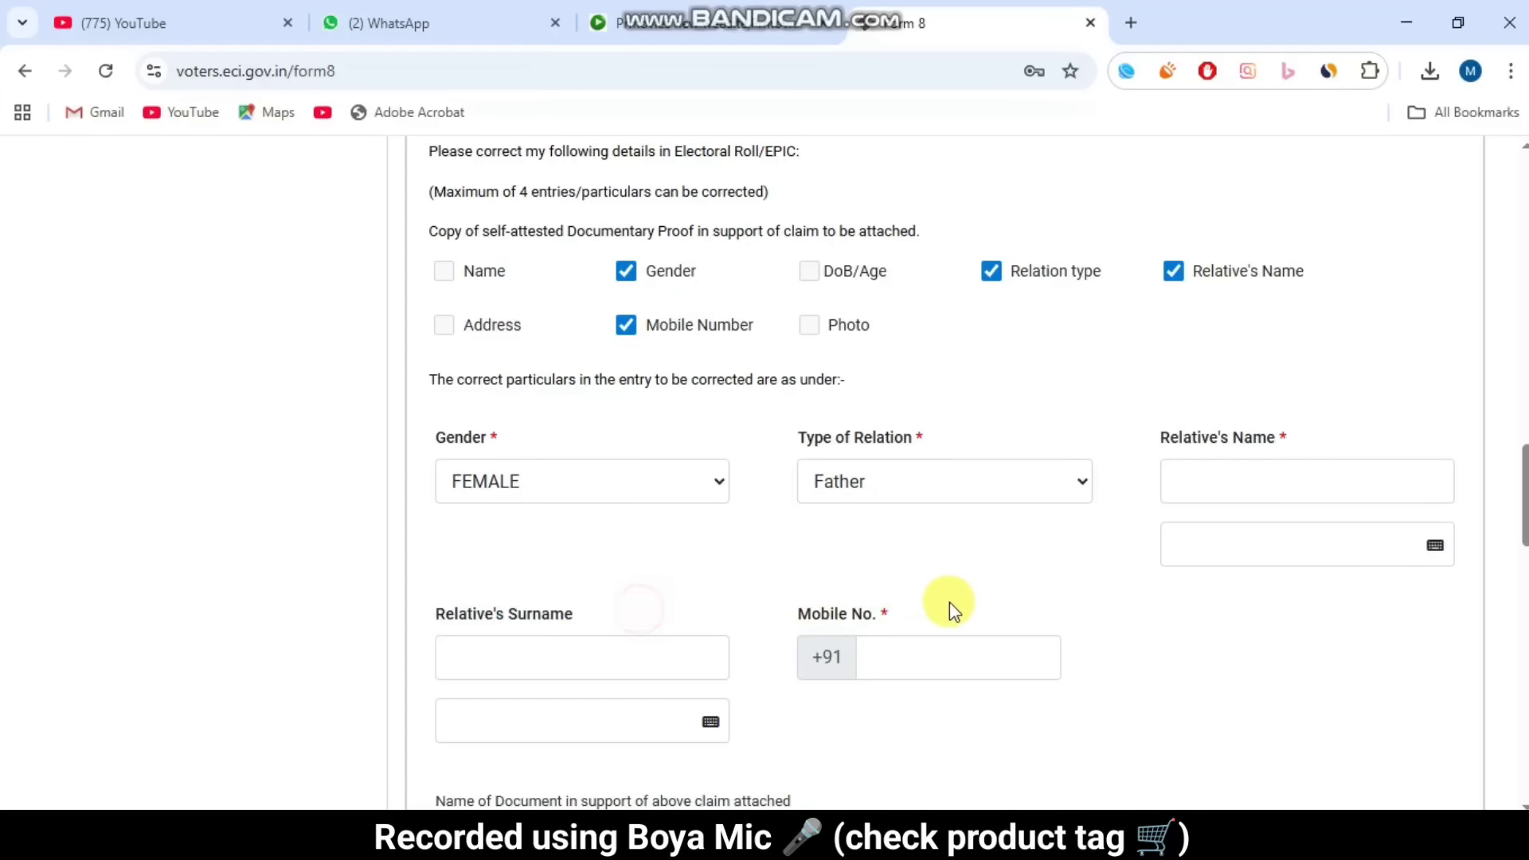
scroll(949, 605, down, 1)
drag(787, 500, 953, 505)
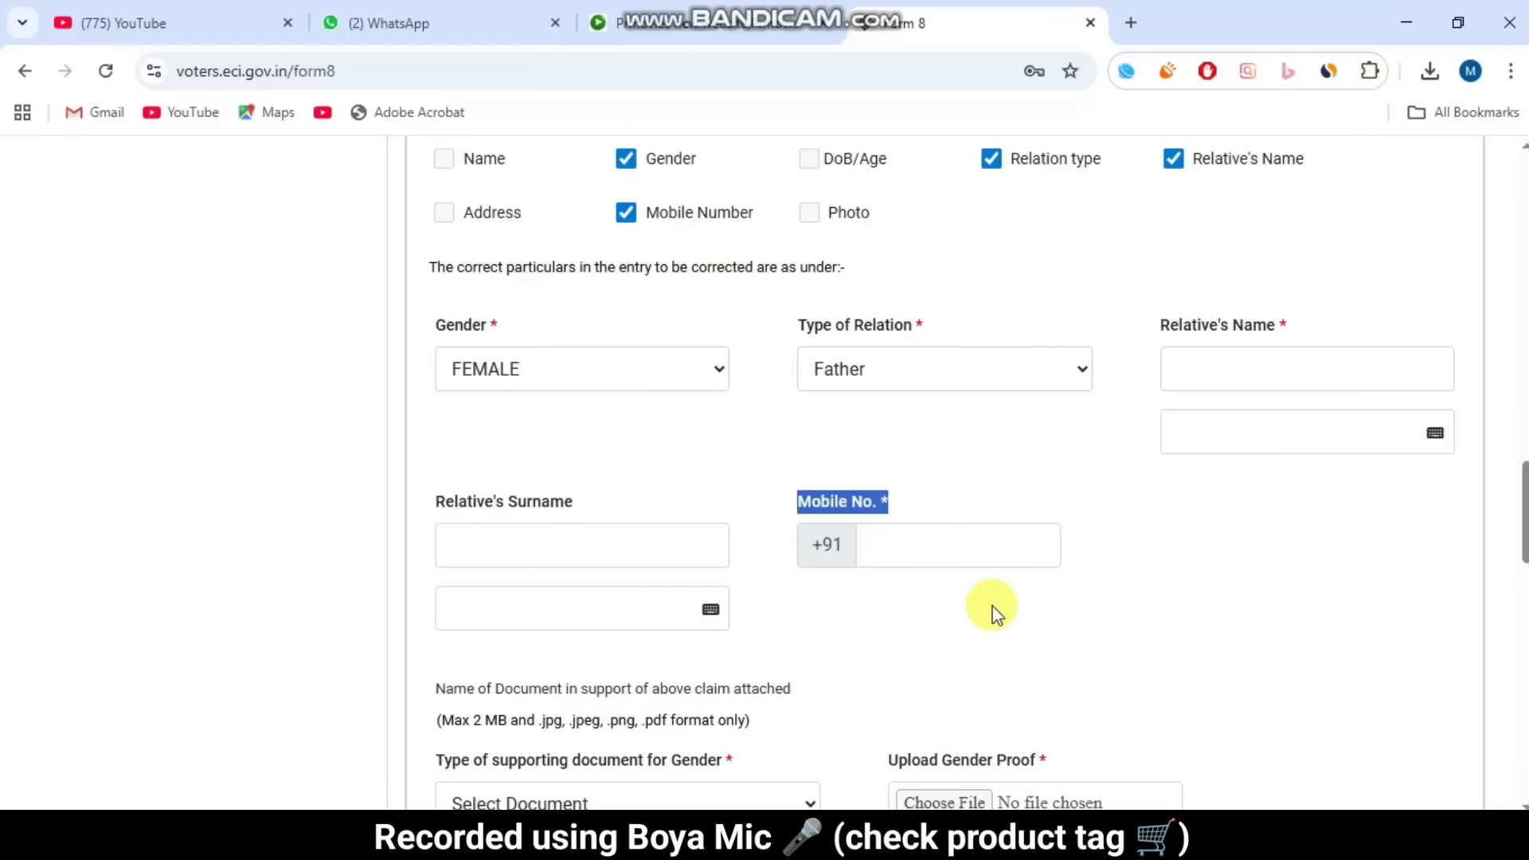
Step: Choose Aadhaar Card as the gender proof document
scroll(993, 617, down, 5)
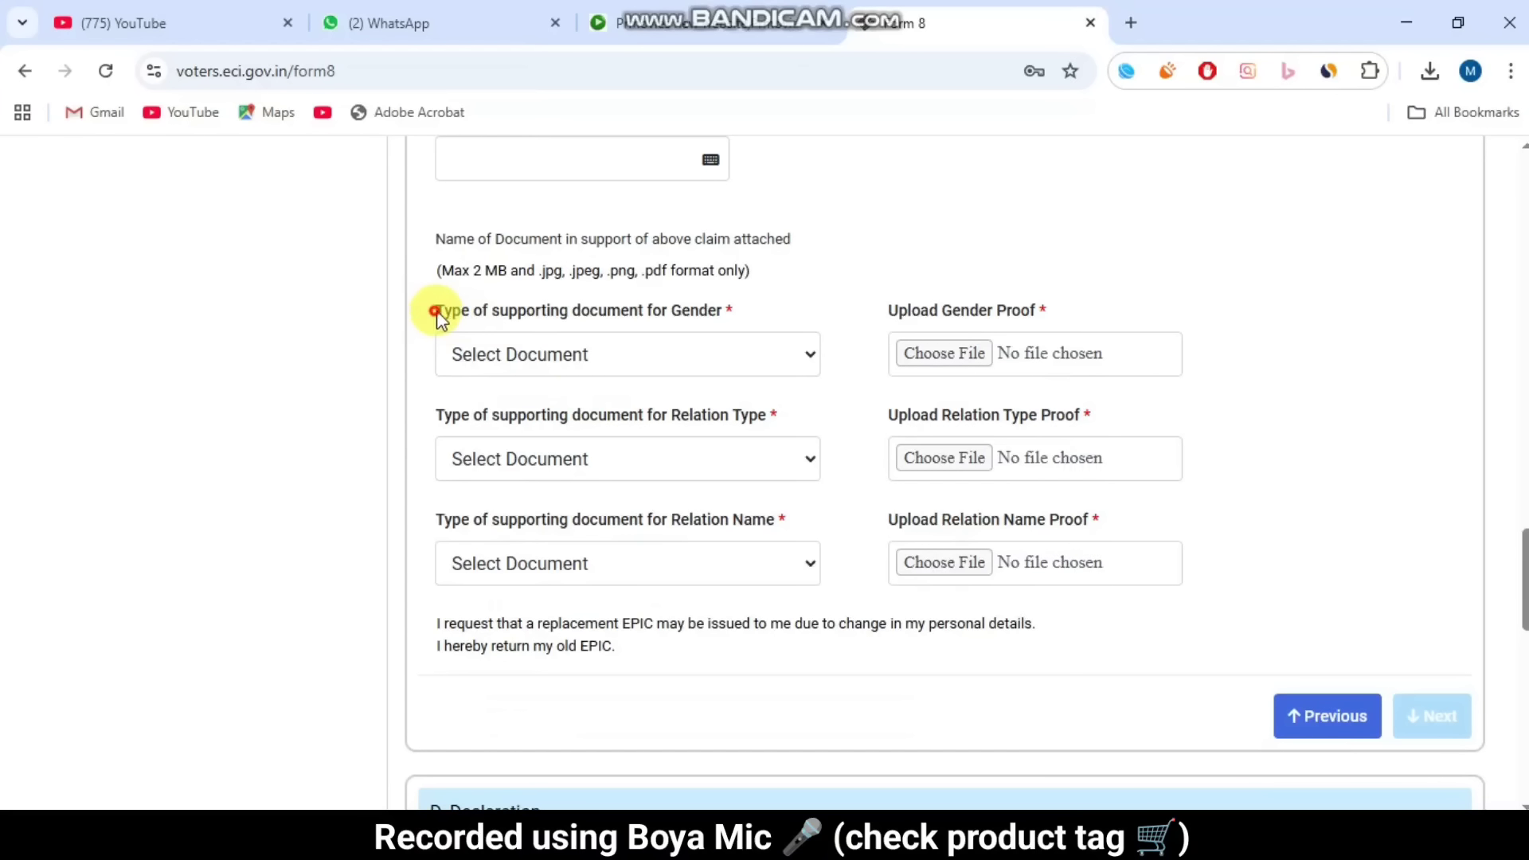
drag(437, 313, 737, 312)
click(677, 365)
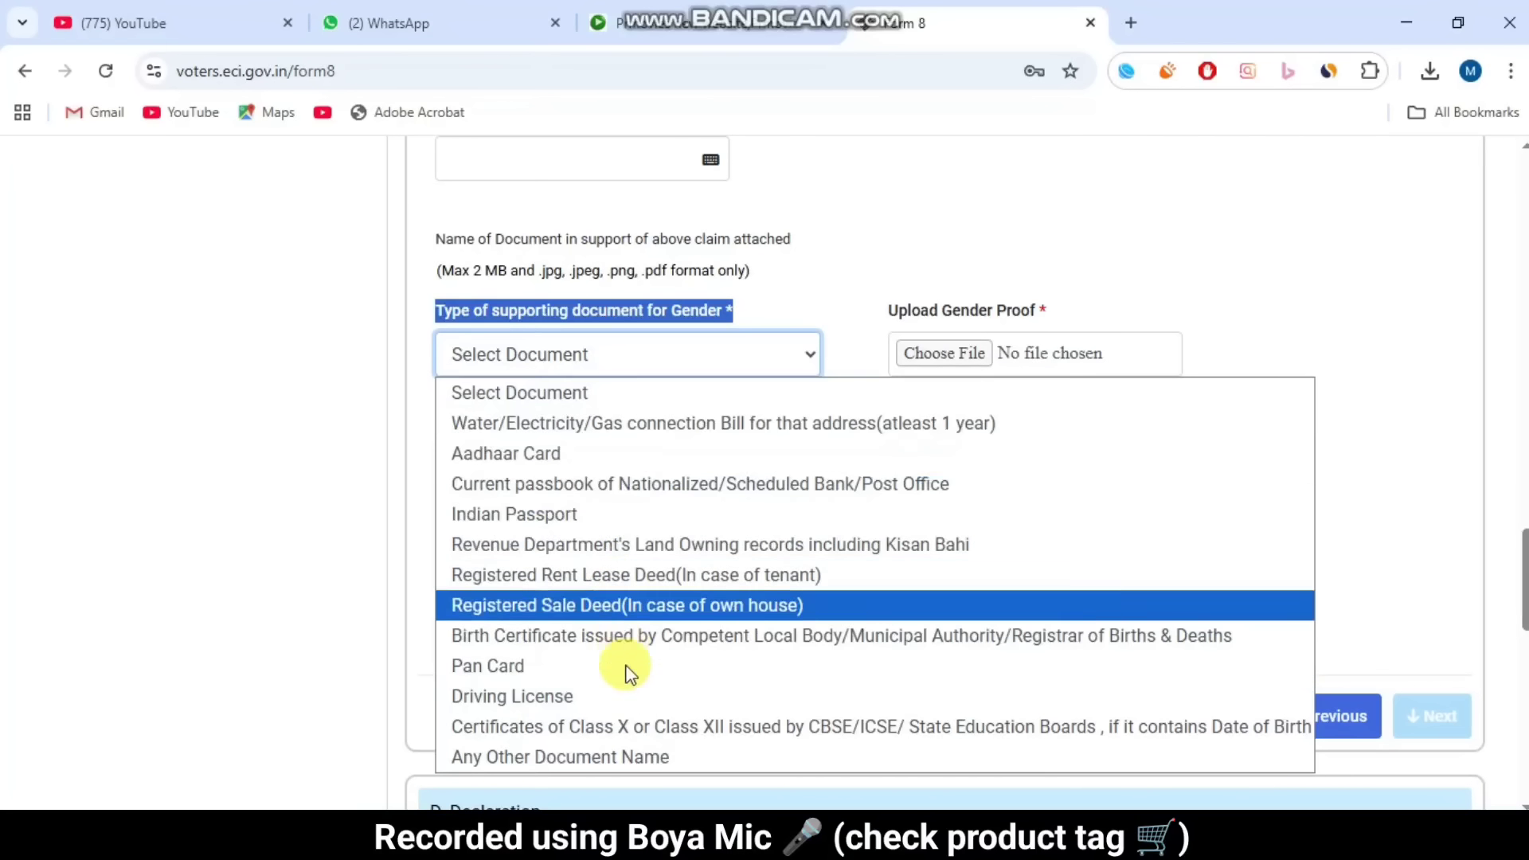
click(589, 464)
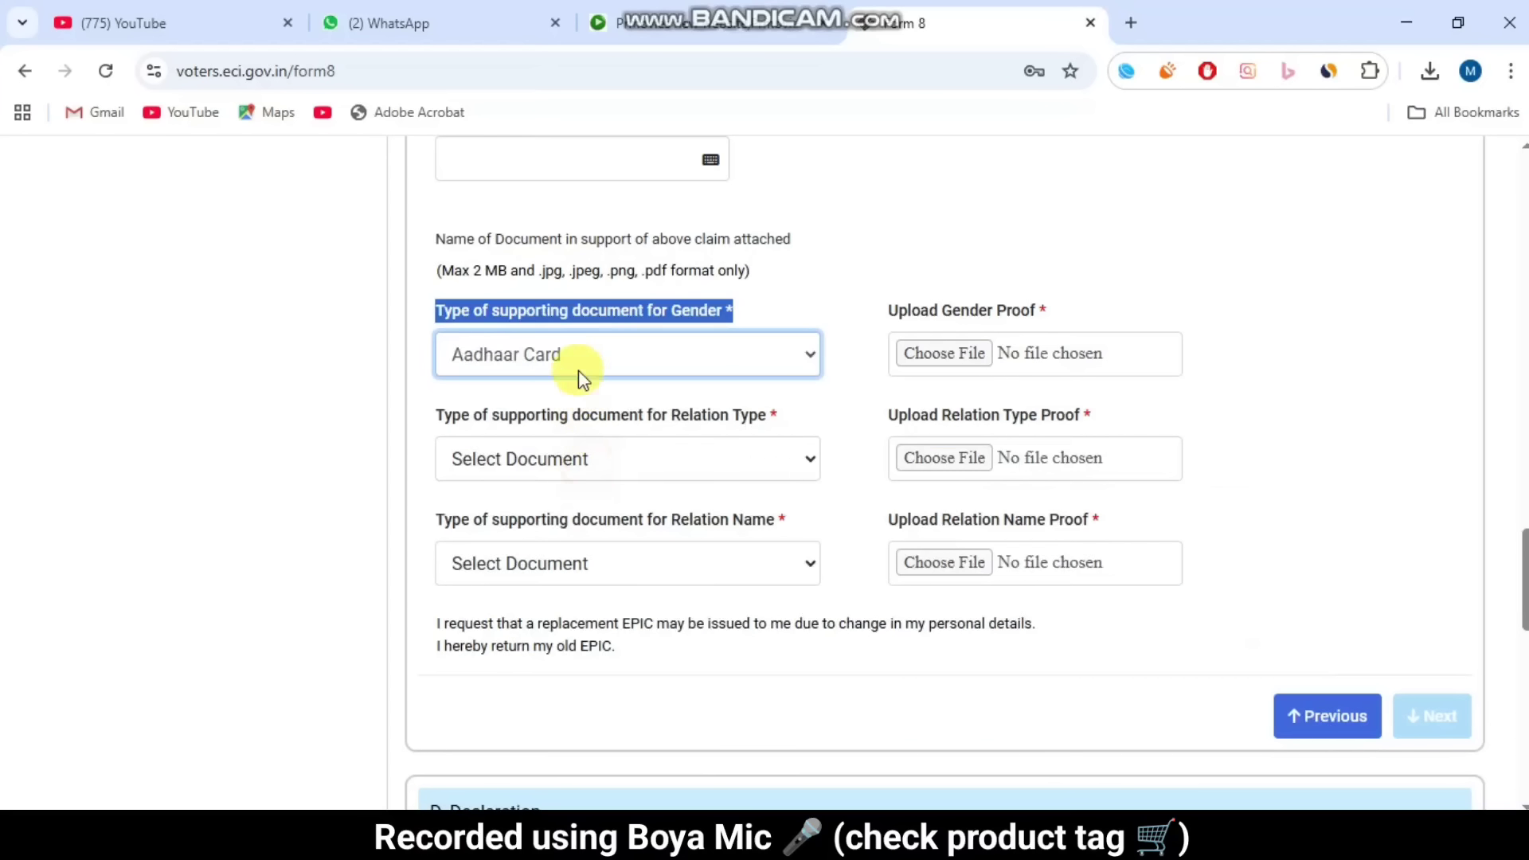
click(404, 409)
Step: Choose Aadhaar Card as the proof document for Relation Type and Relation Name
drag(567, 414, 738, 453)
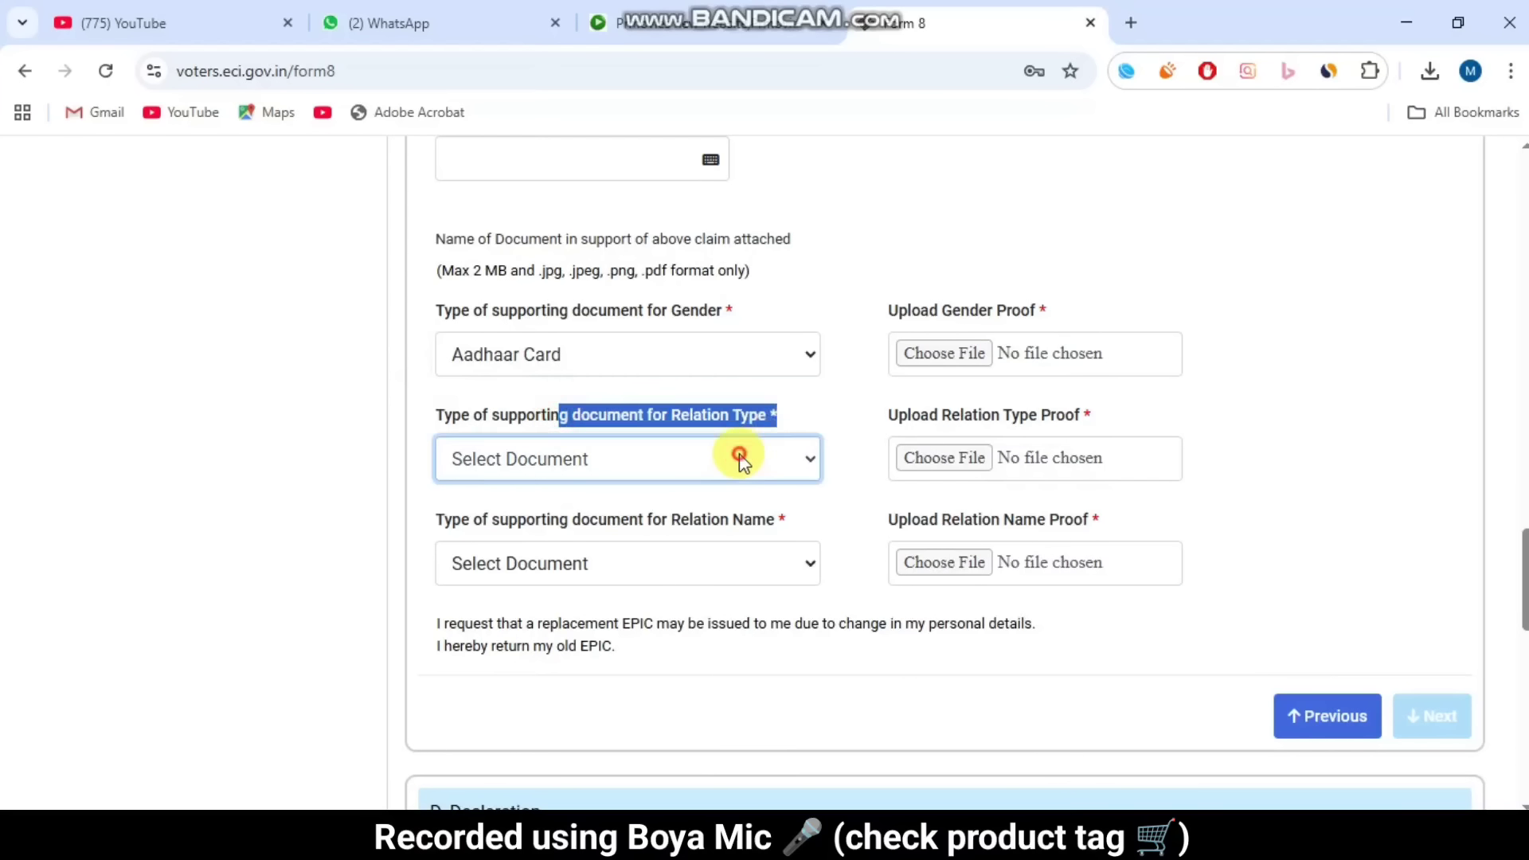
click(737, 459)
click(670, 114)
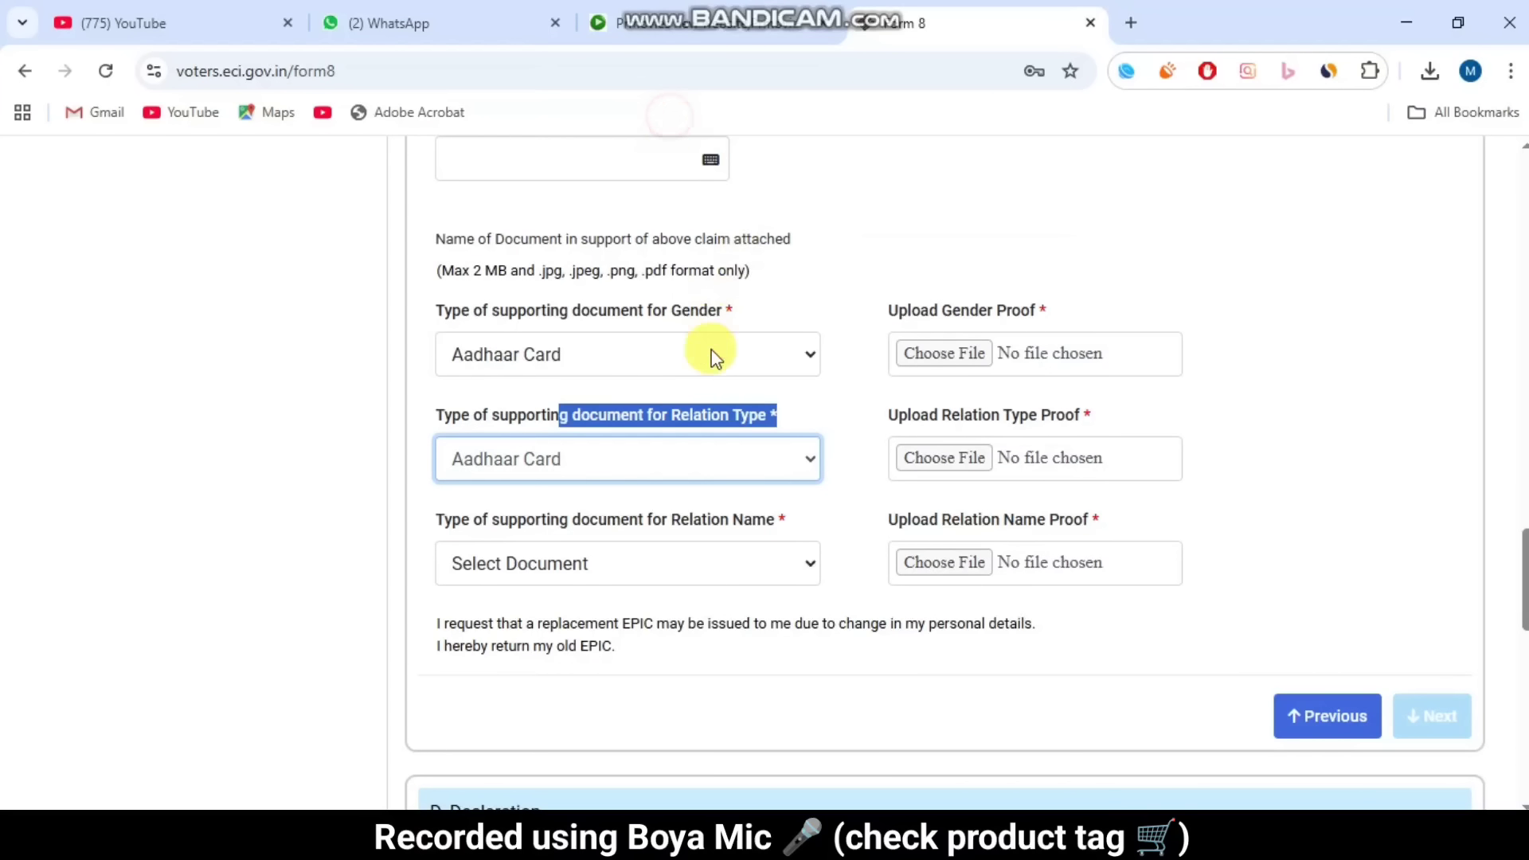
click(647, 404)
click(578, 570)
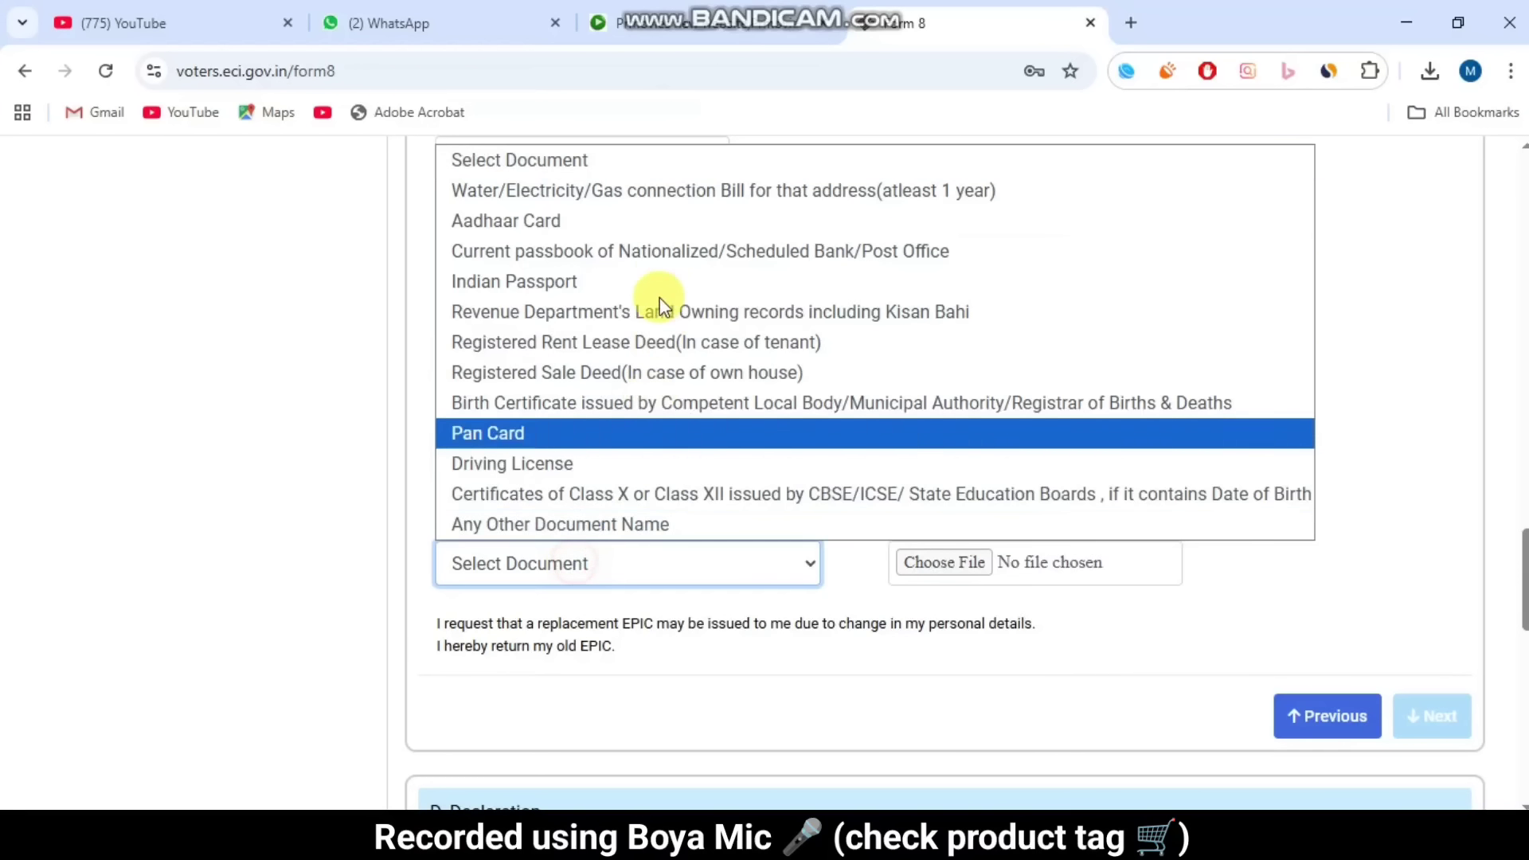
click(645, 222)
click(924, 521)
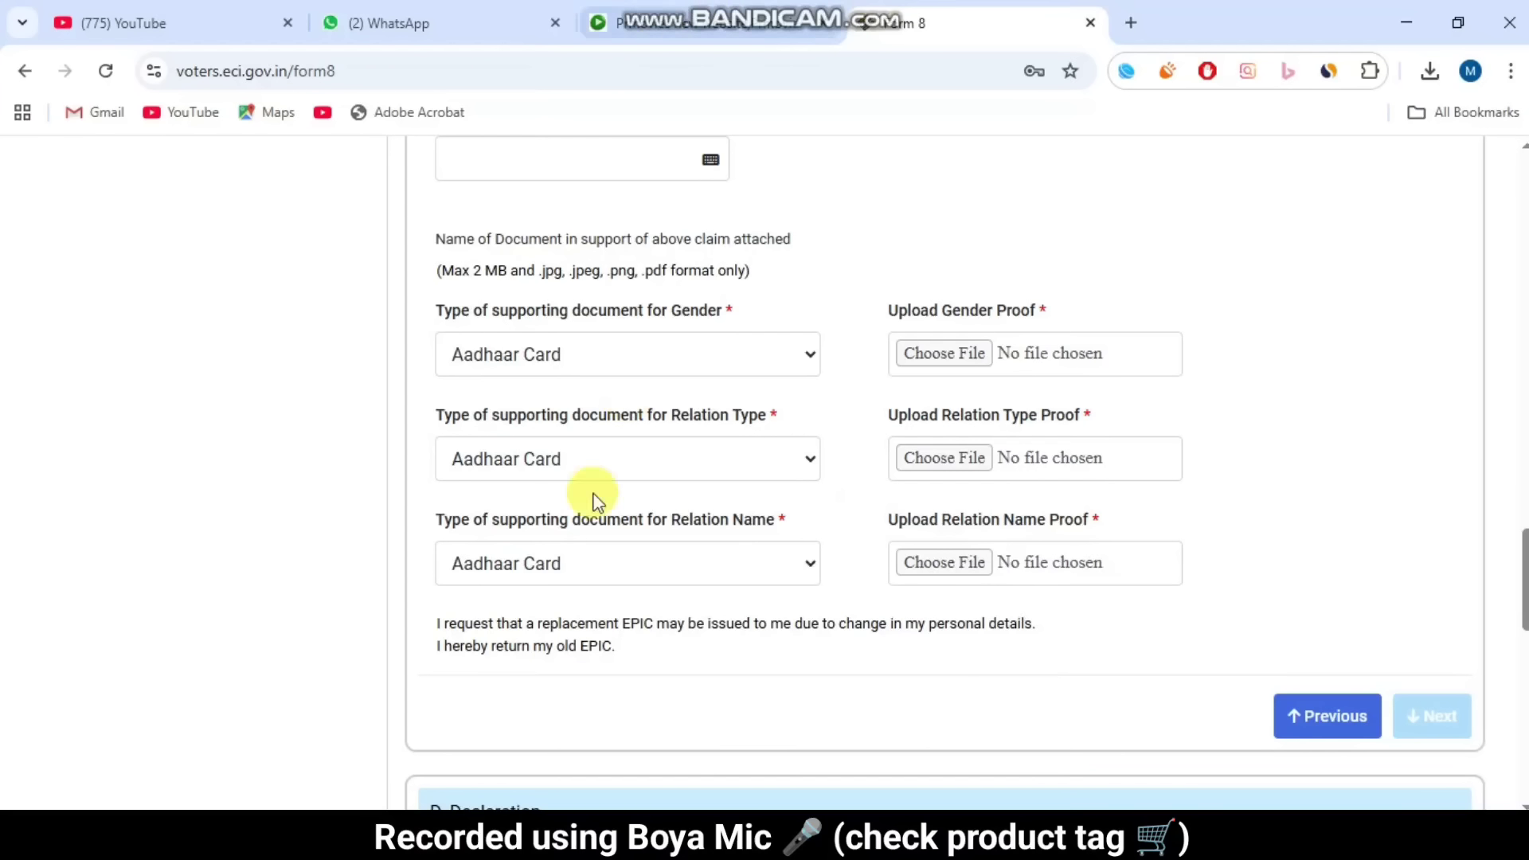
click(784, 839)
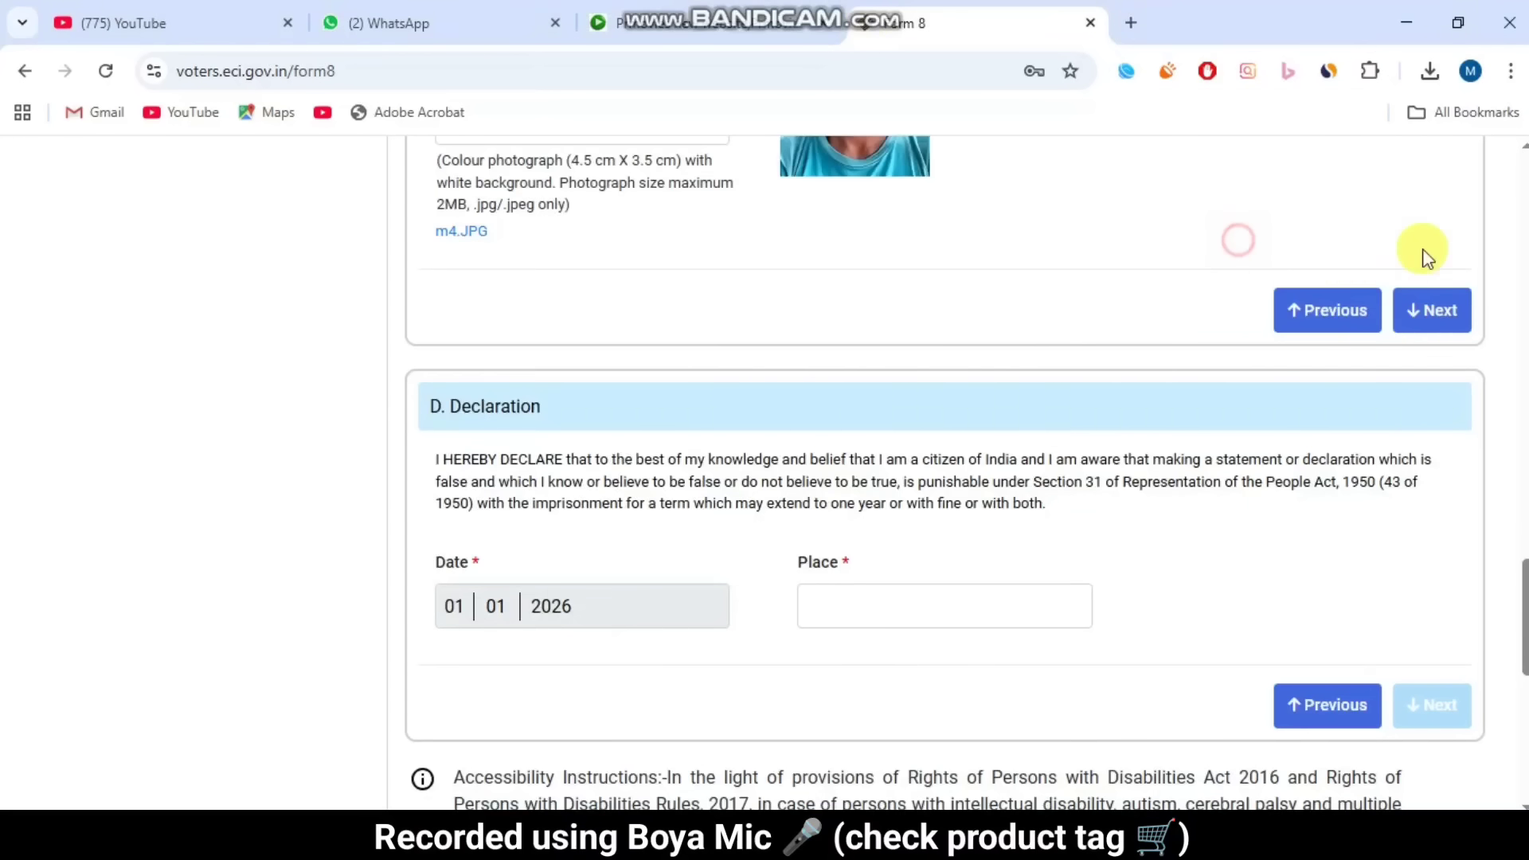
Step: Enter sagar as the Declaration place and advance to the Submission section
click(1448, 320)
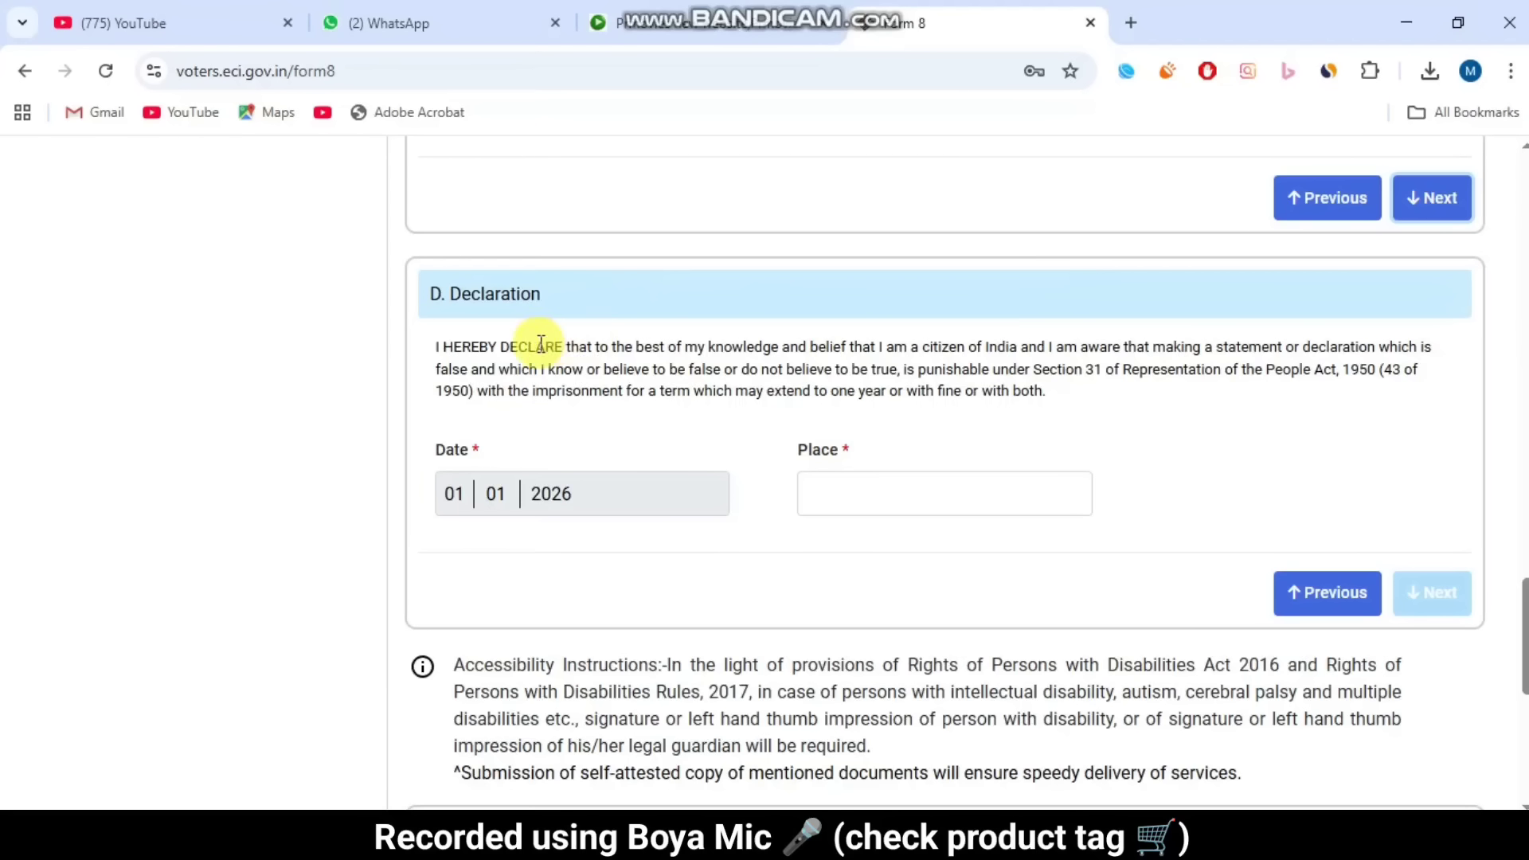
drag(419, 298, 638, 300)
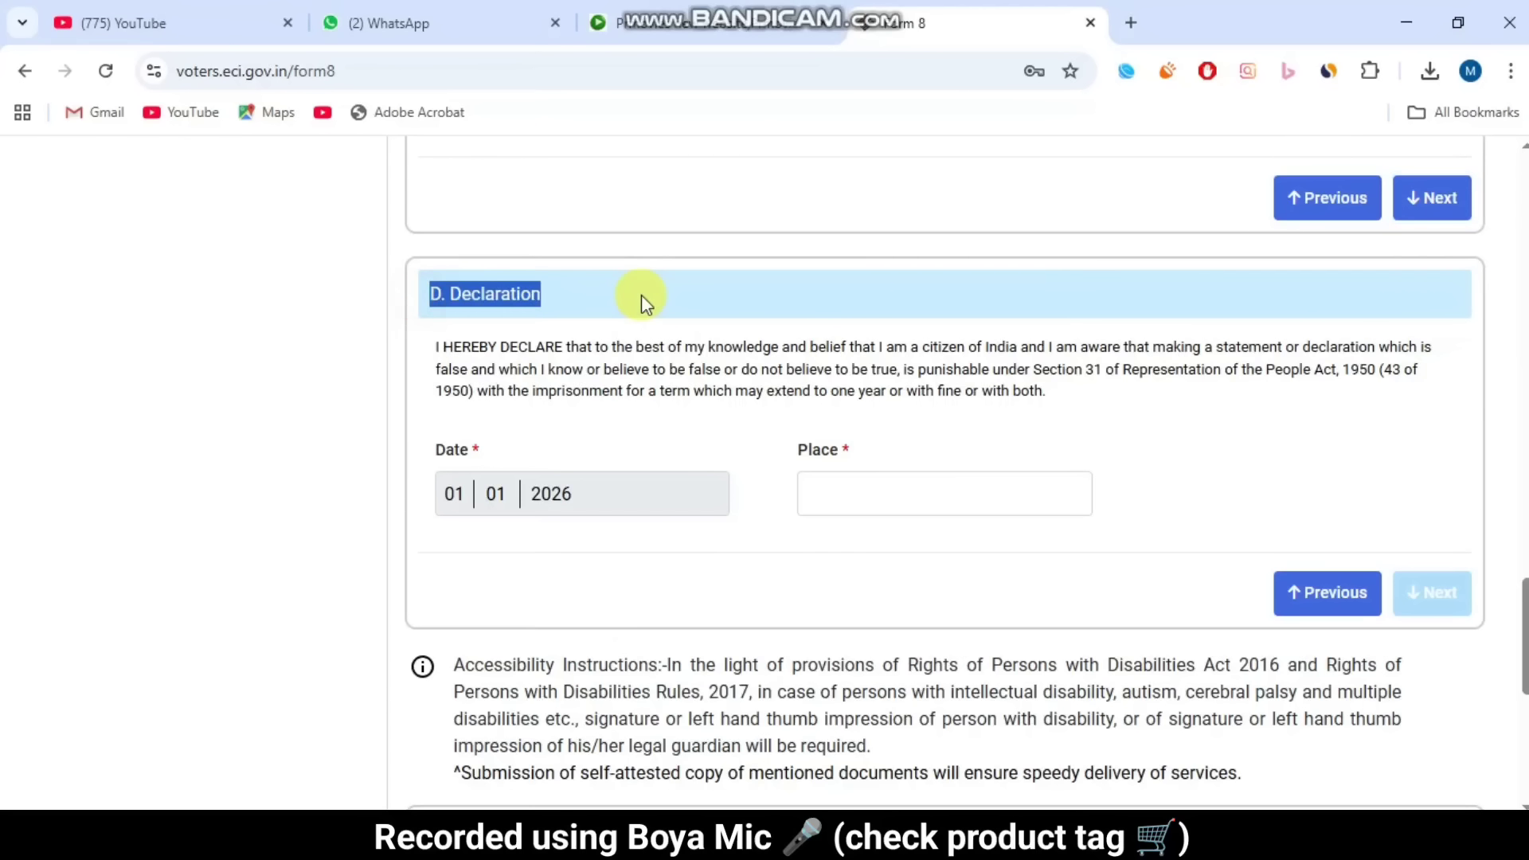
click(634, 297)
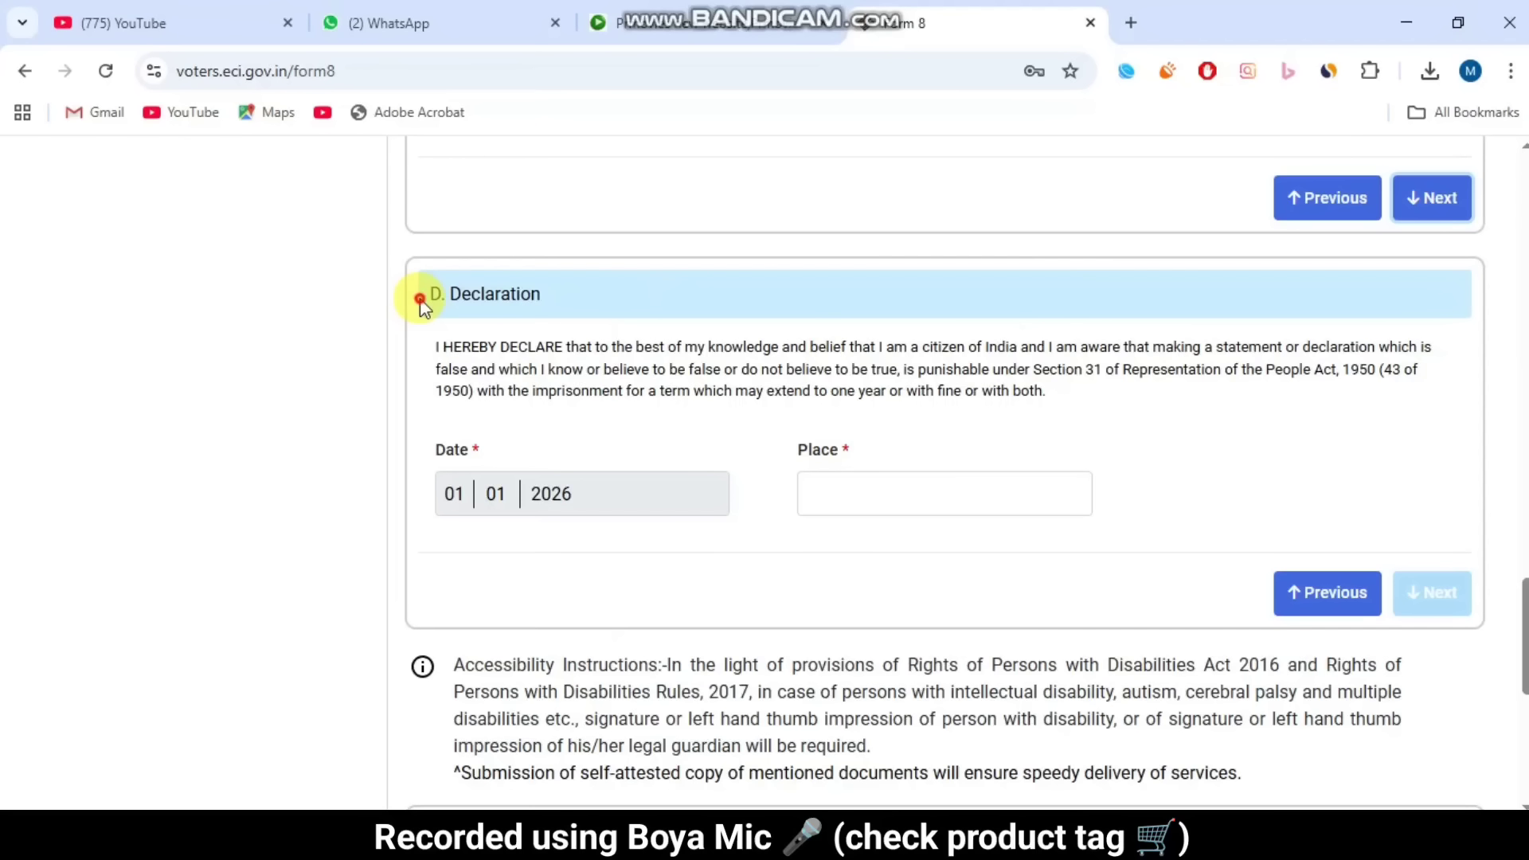
drag(420, 298, 638, 300)
click(638, 300)
drag(438, 461, 890, 451)
click(895, 481)
text(sagar)
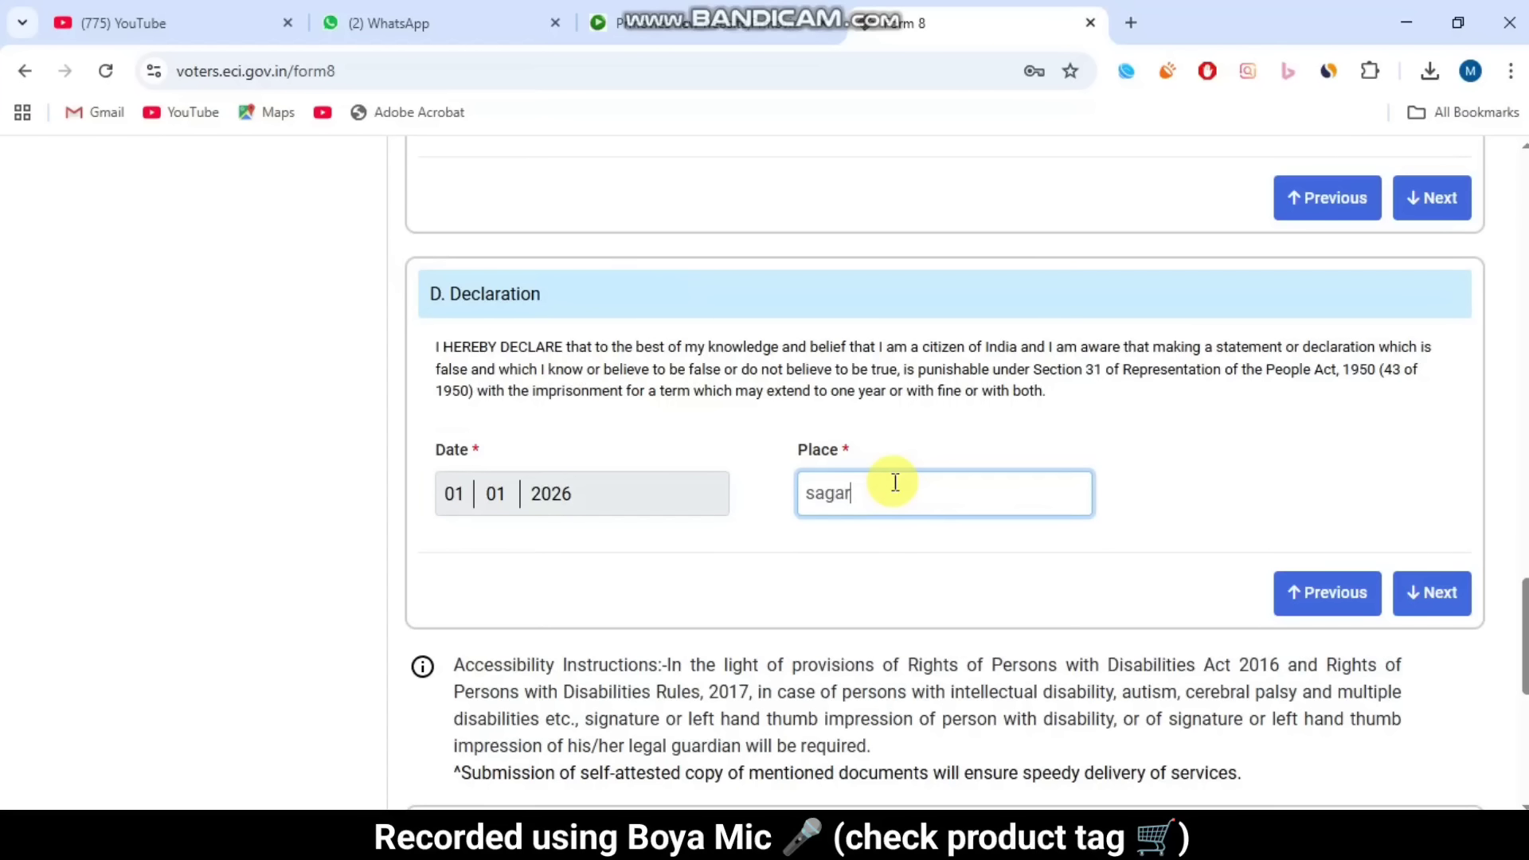
click(914, 556)
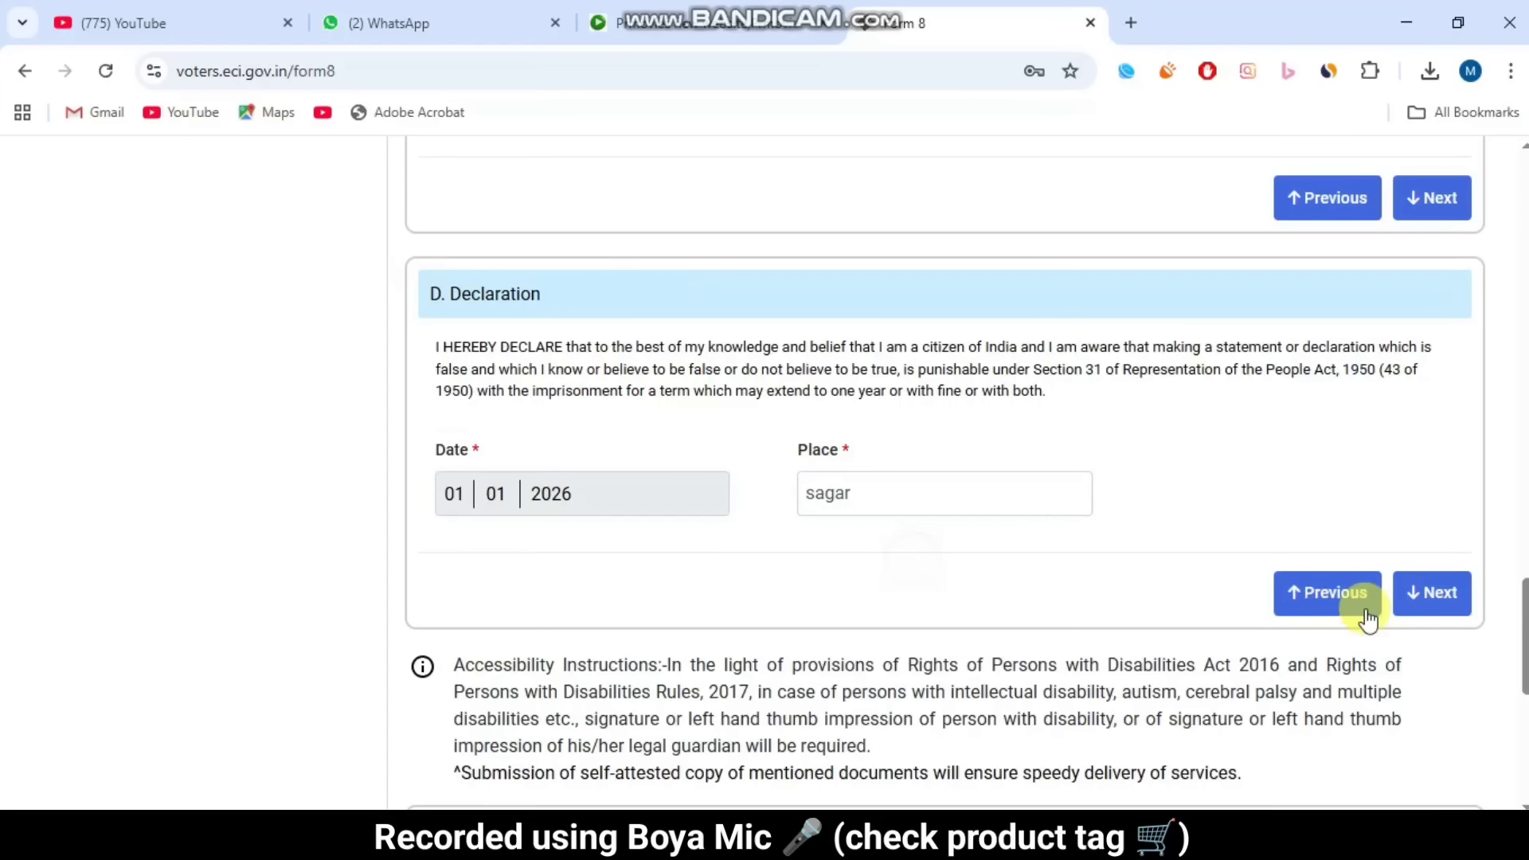
click(1424, 596)
Step: Review the Form 8 preview and choose eSign & Submit, bringing up the 'Are You Sure?' prompt
drag(416, 464, 584, 464)
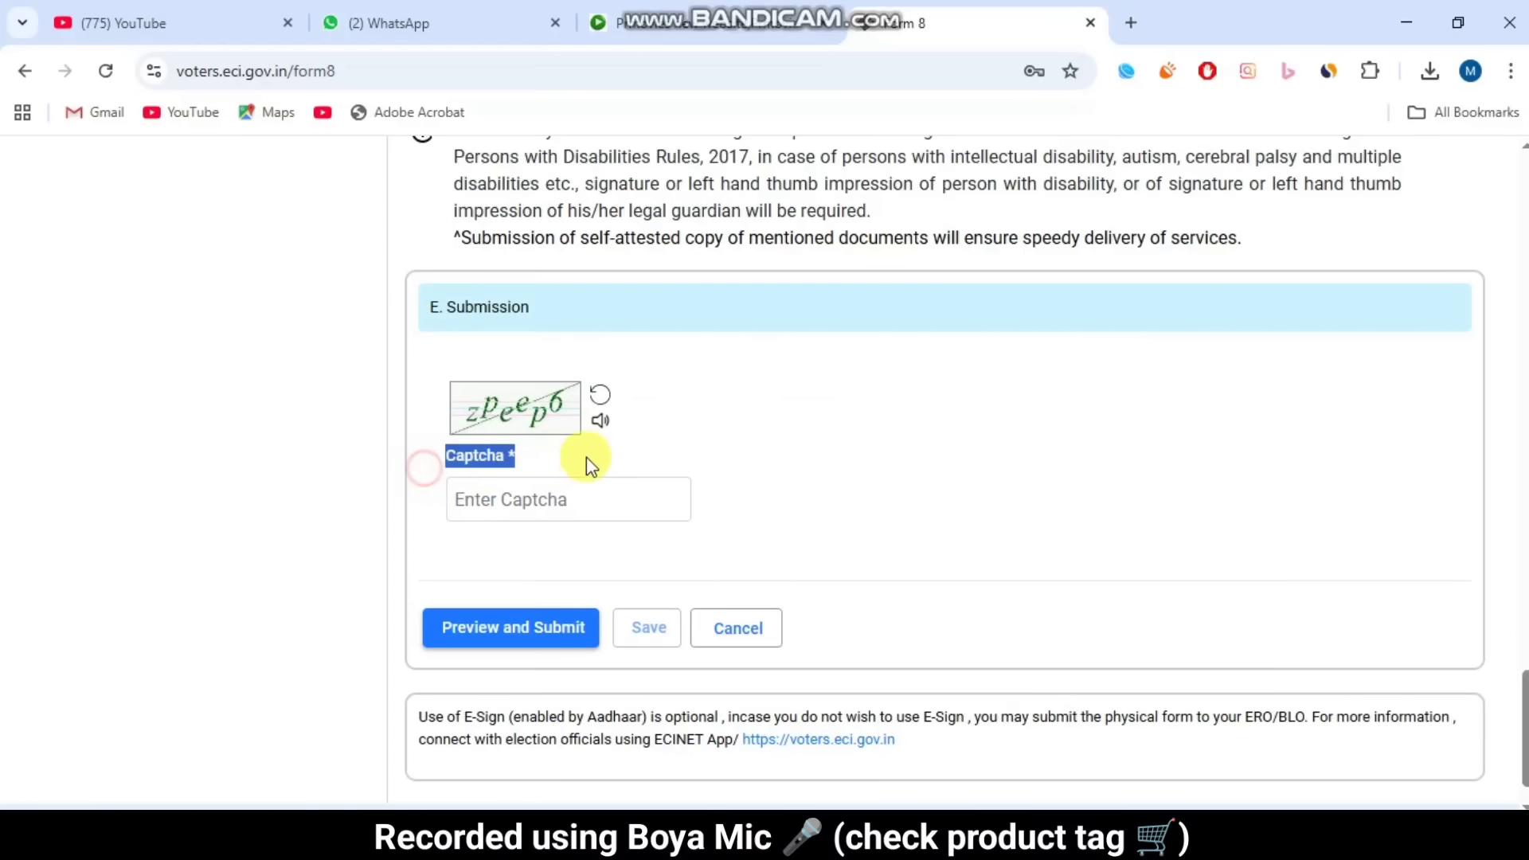
click(587, 458)
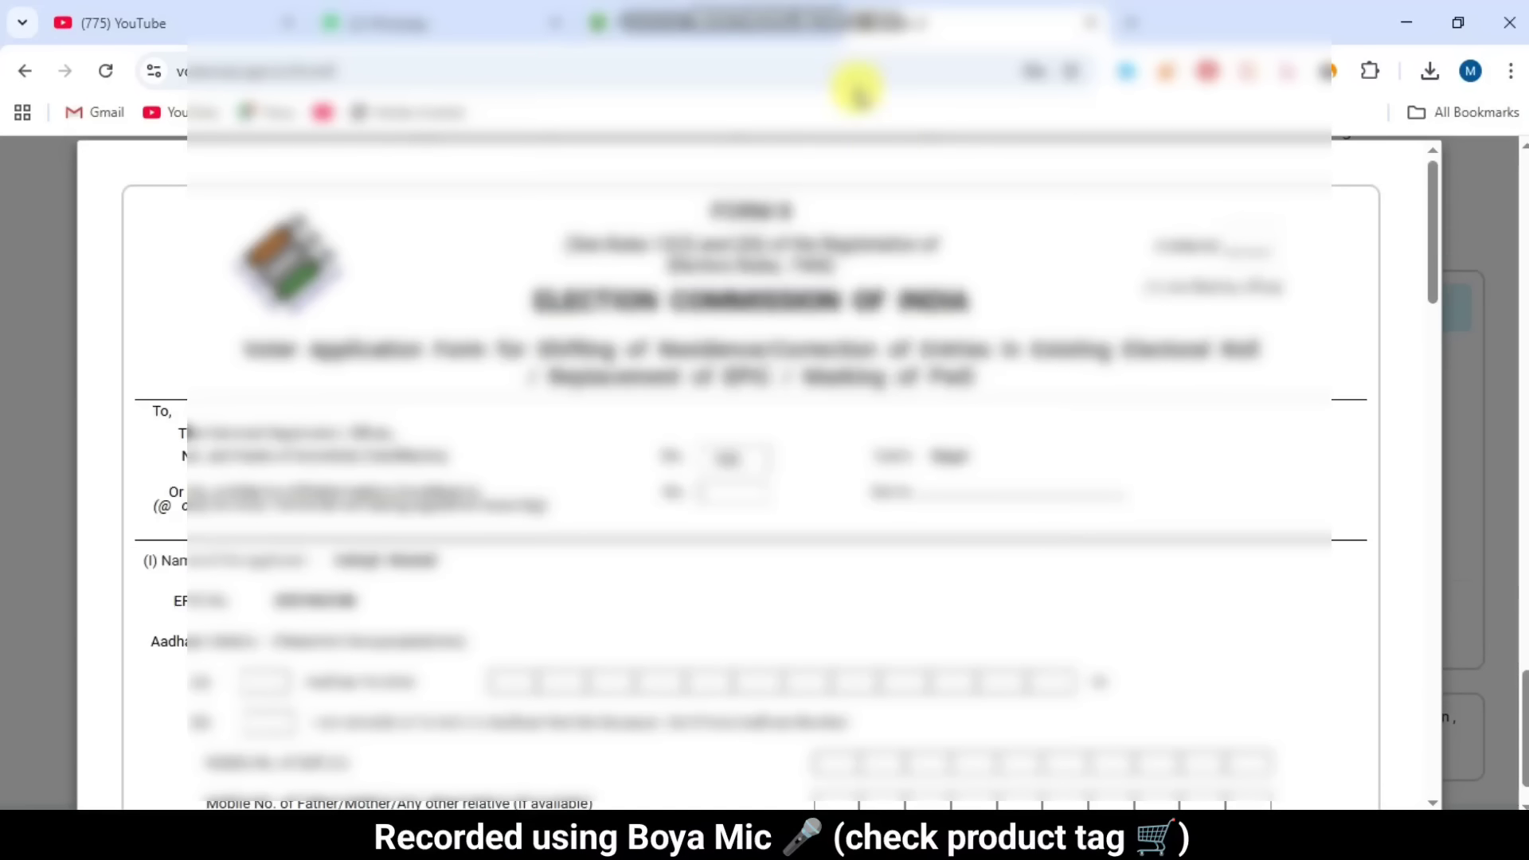
scroll(867, 422, down, 10)
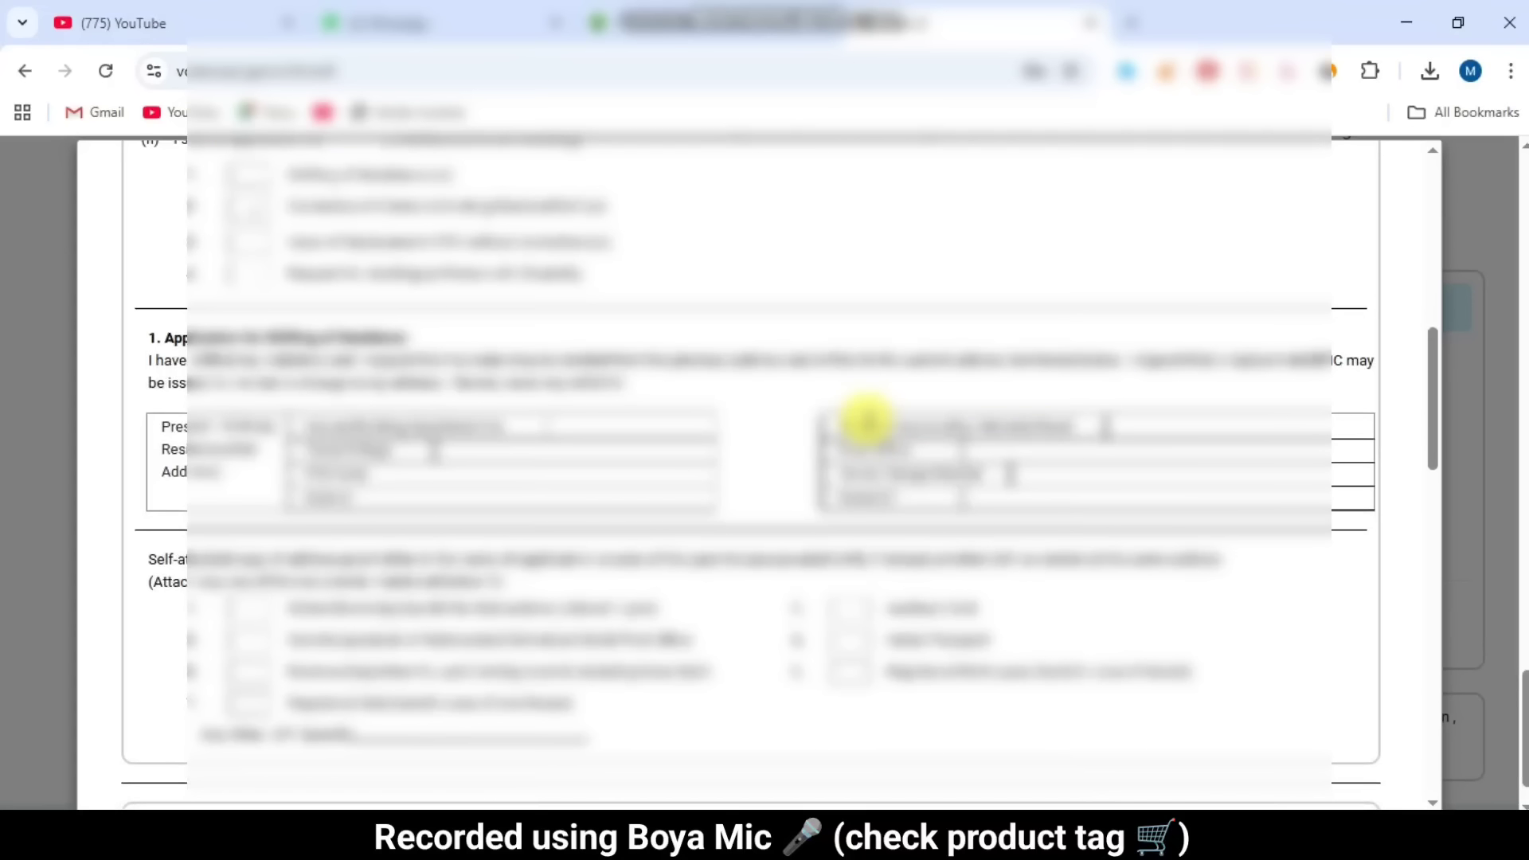
scroll(866, 420, down, 10)
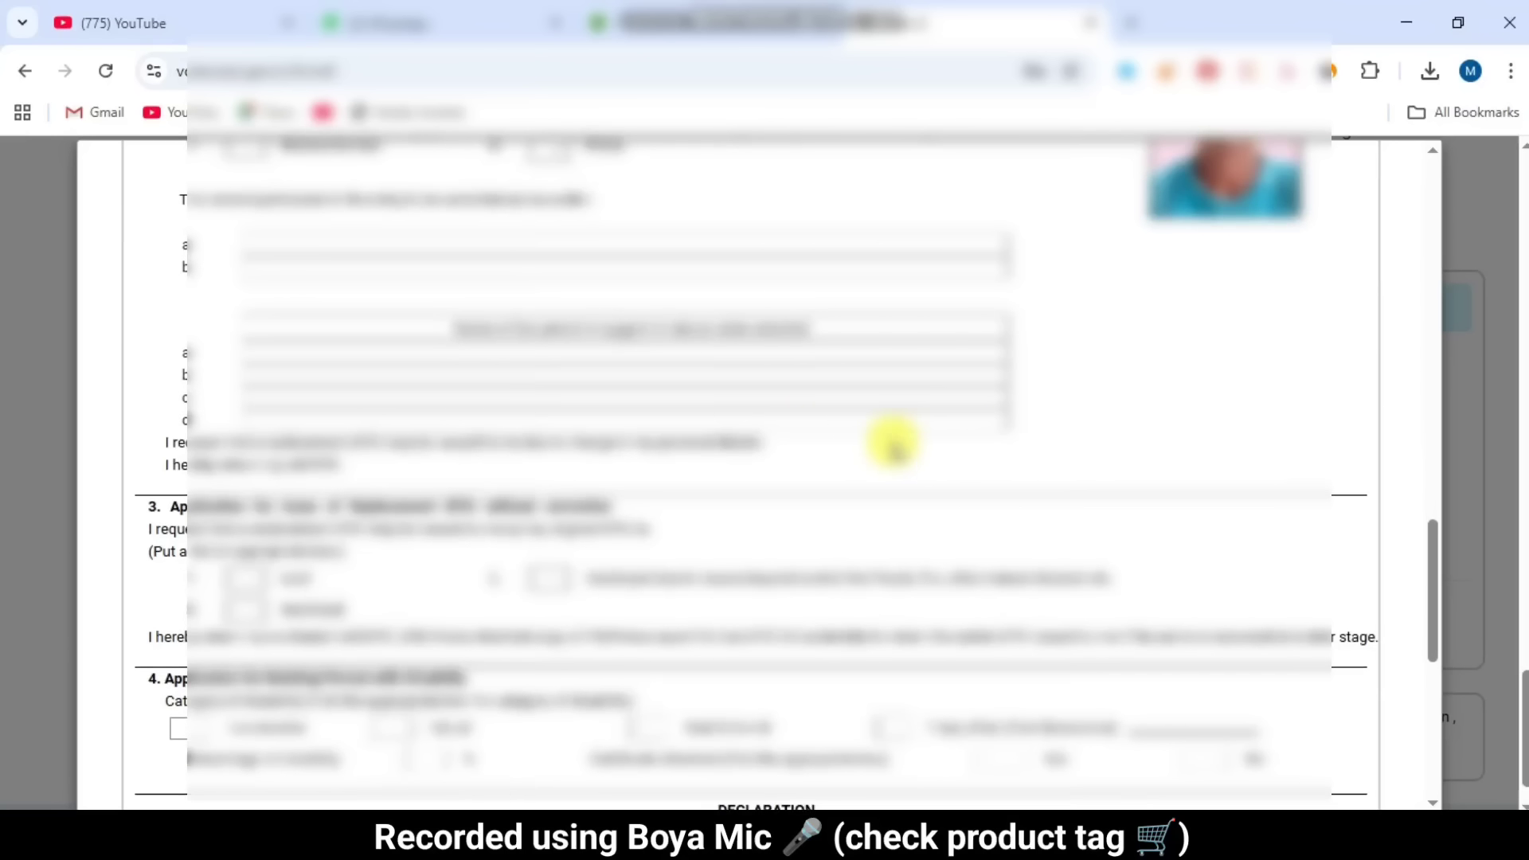
scroll(899, 446, down, 8)
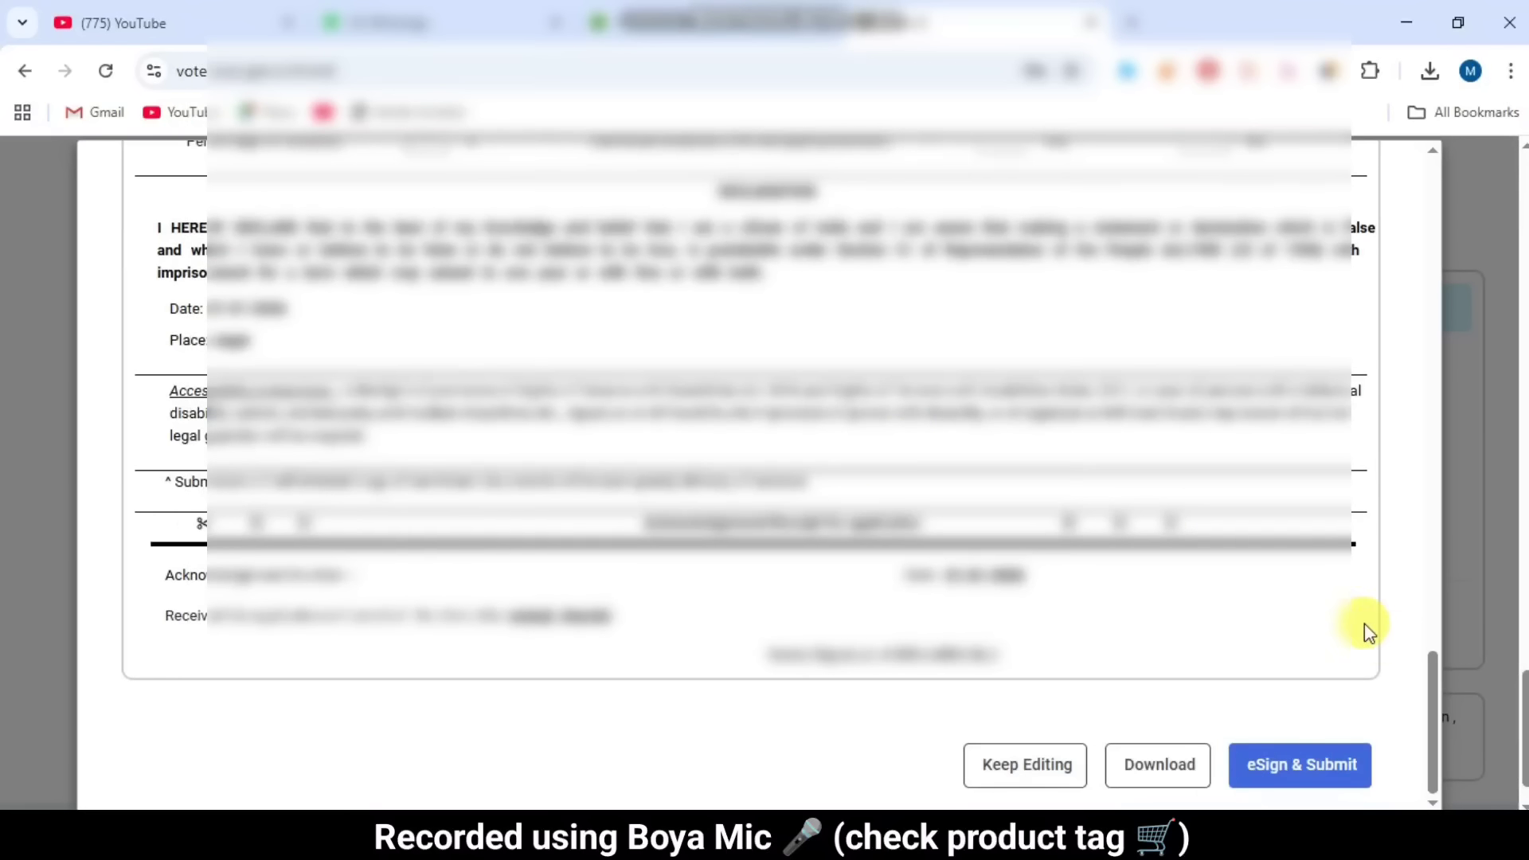
click(1302, 770)
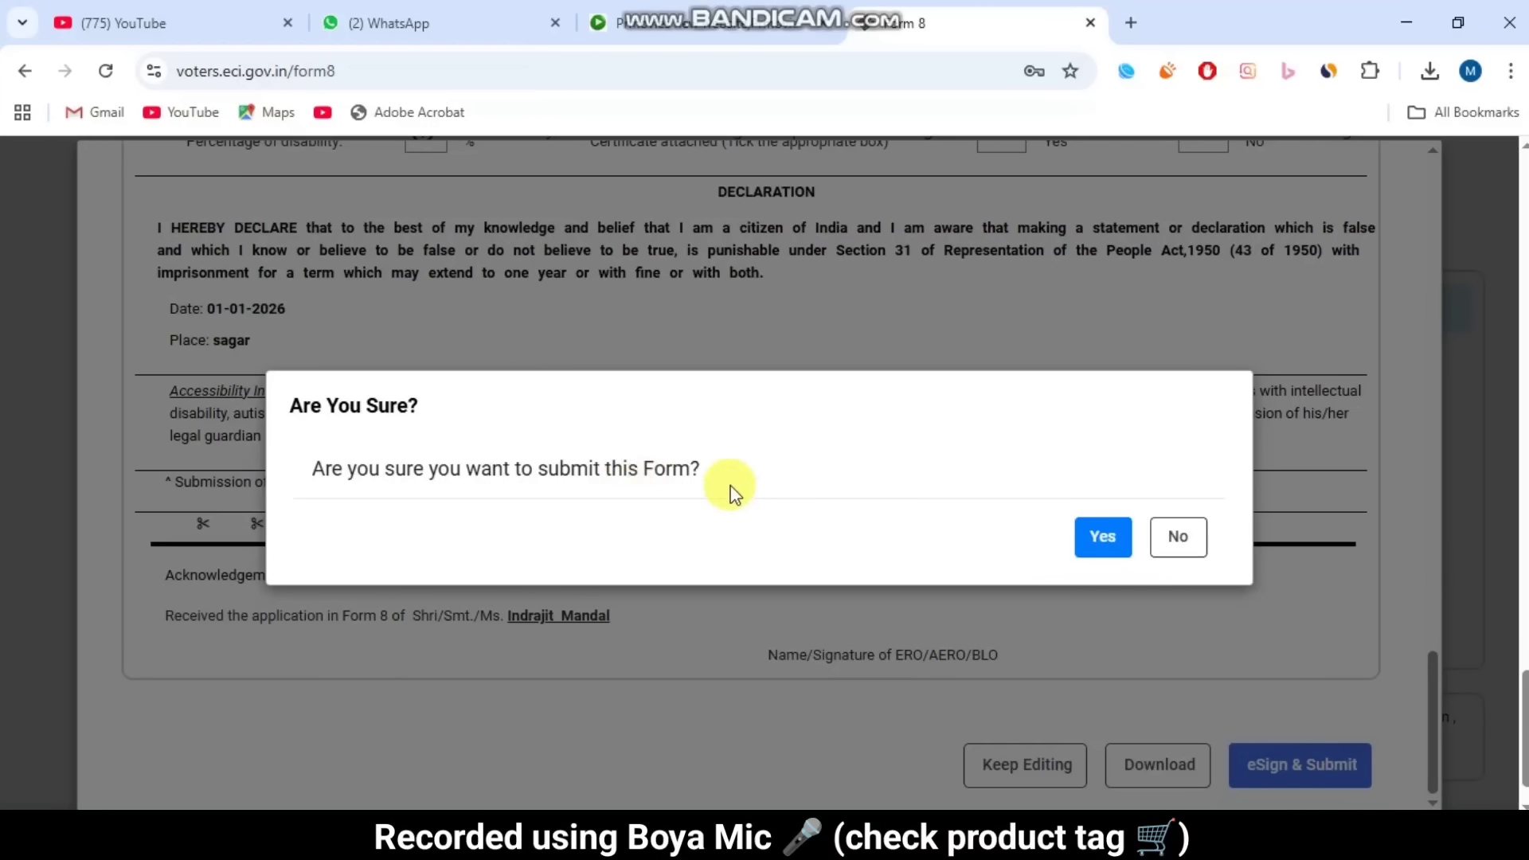
Step: Confirm the form submission to reach the CDAC eSign page
click(1110, 547)
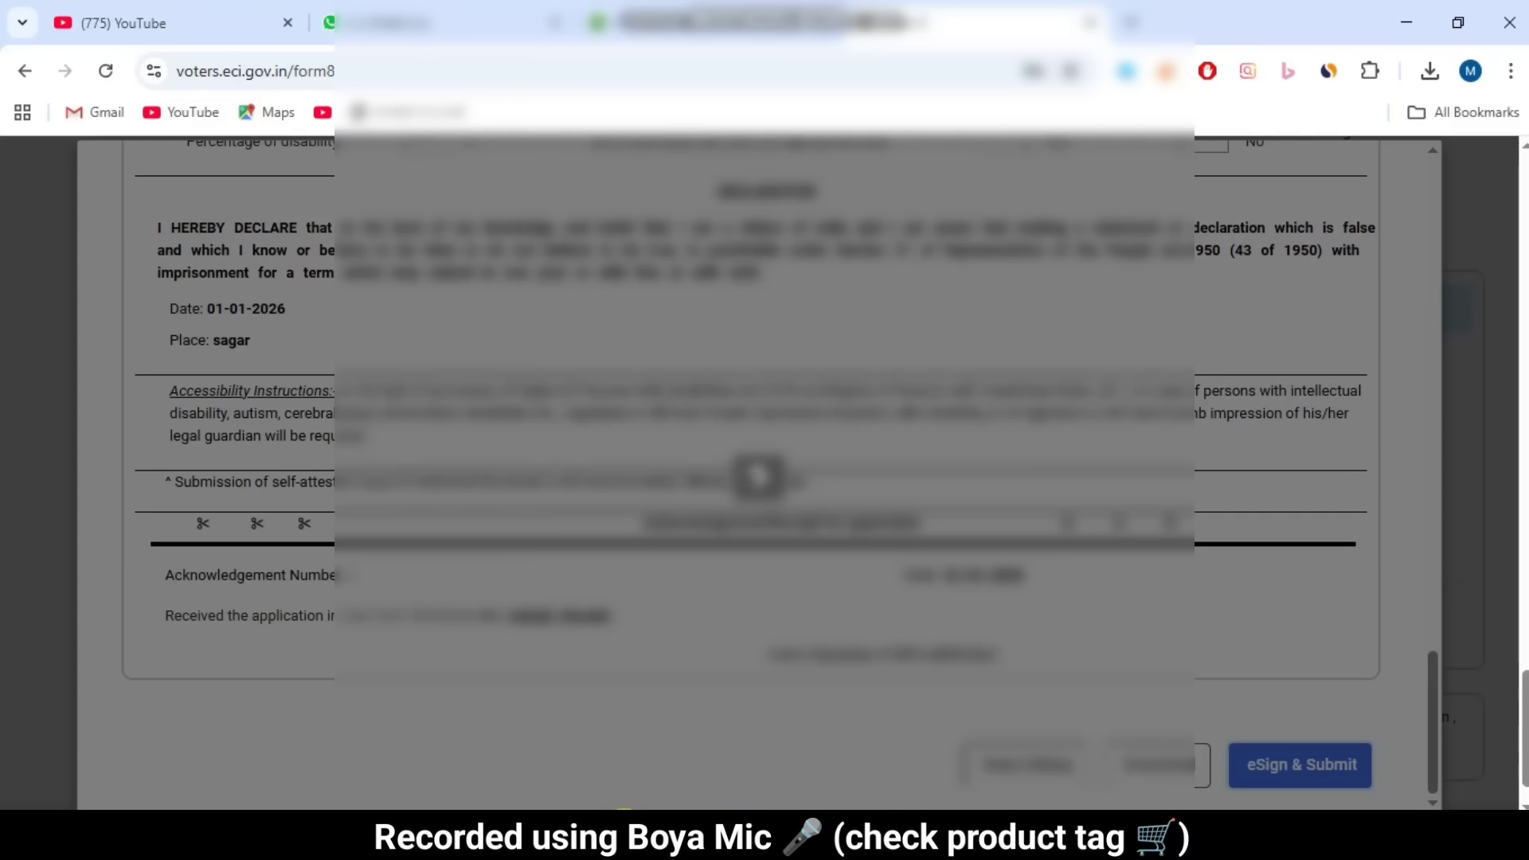
click(1239, 241)
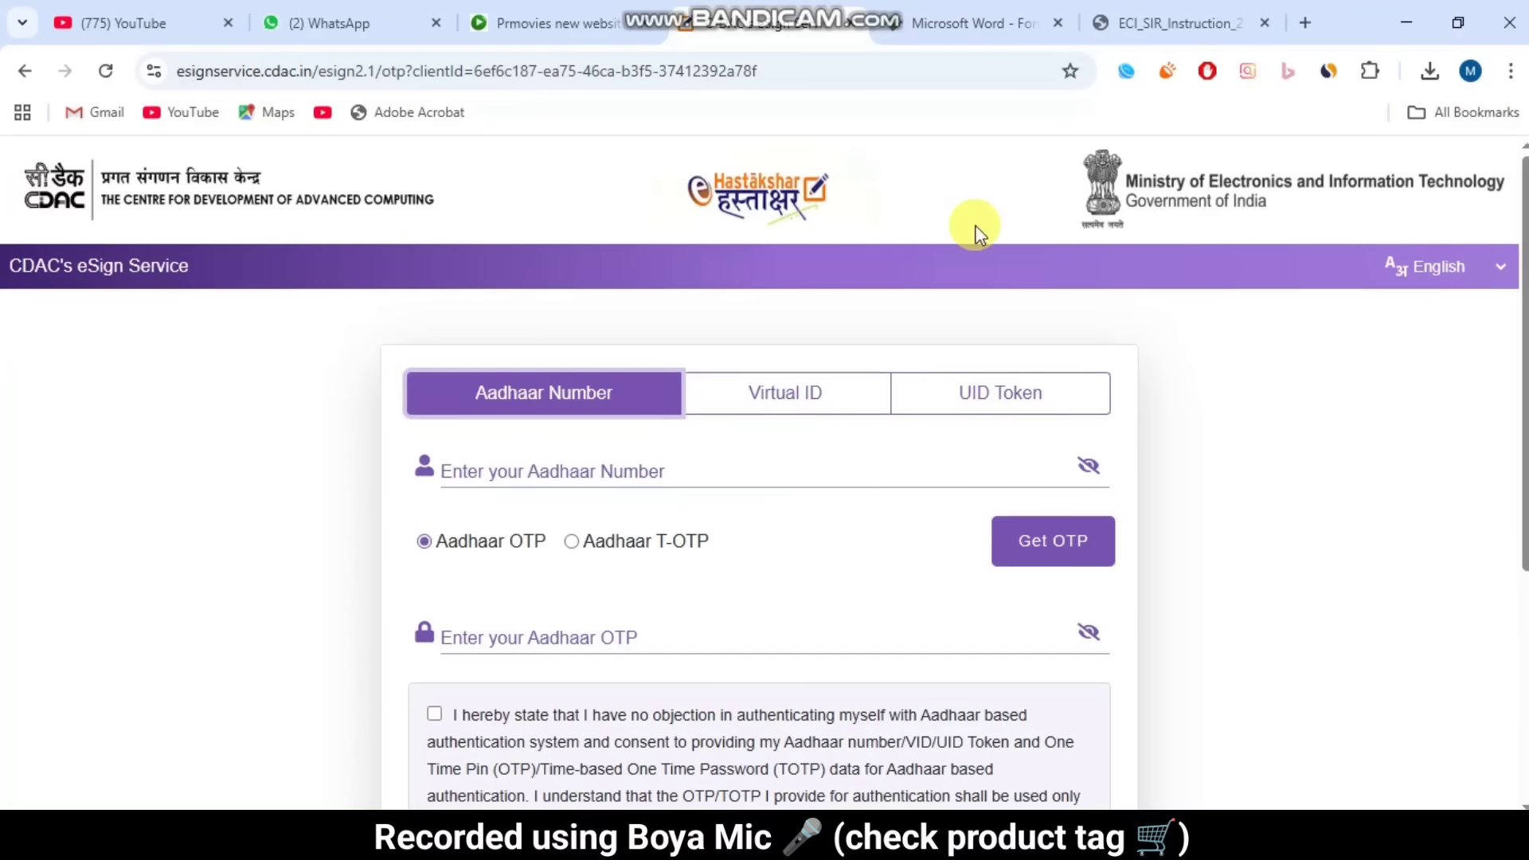
scroll(804, 557, down, 2)
scroll(807, 563, up, 1)
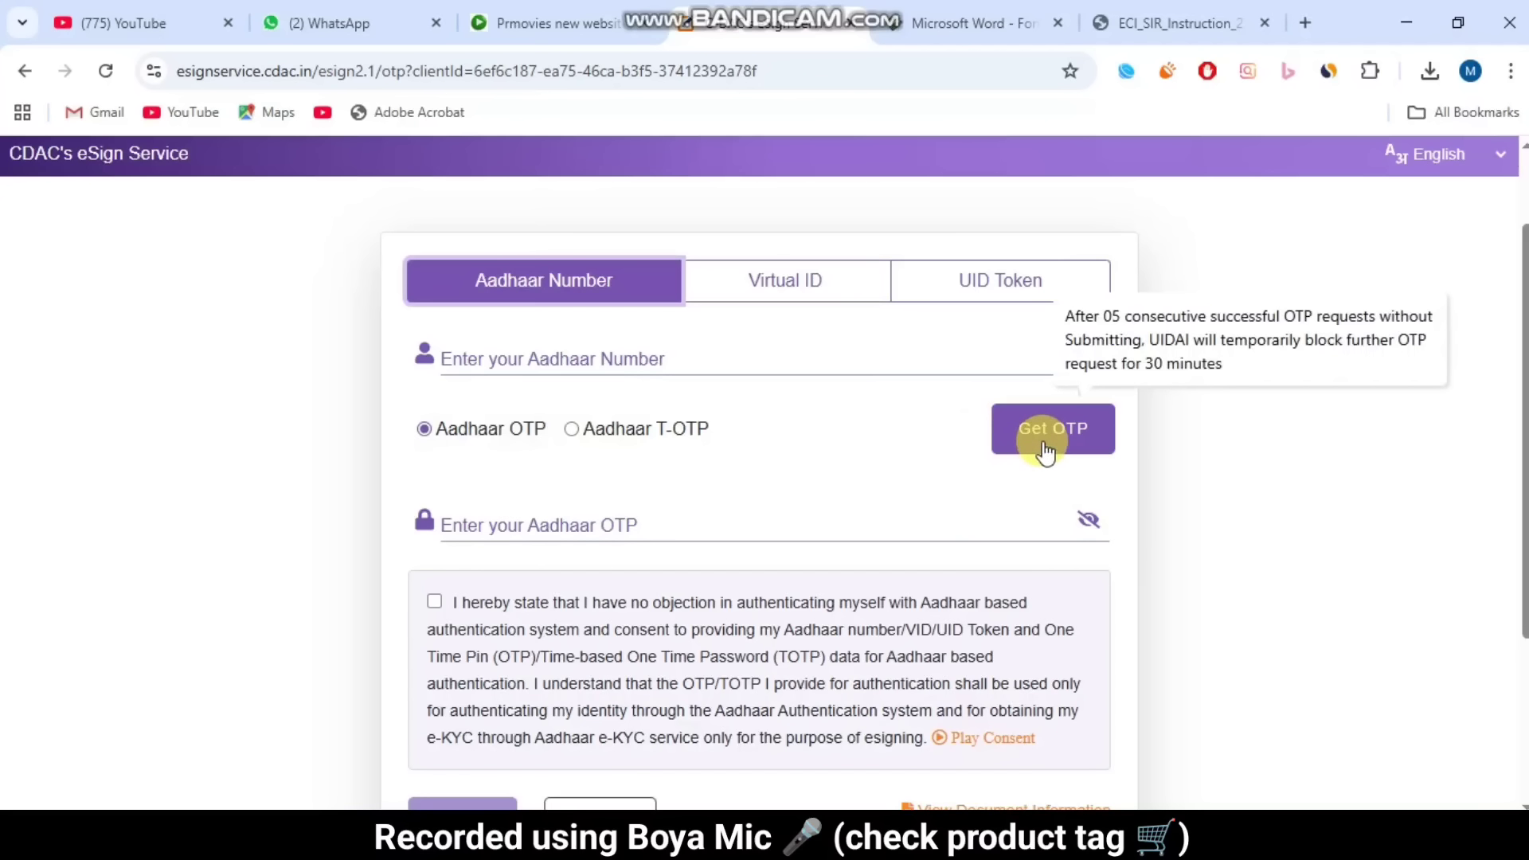
scroll(1045, 452, down, 1)
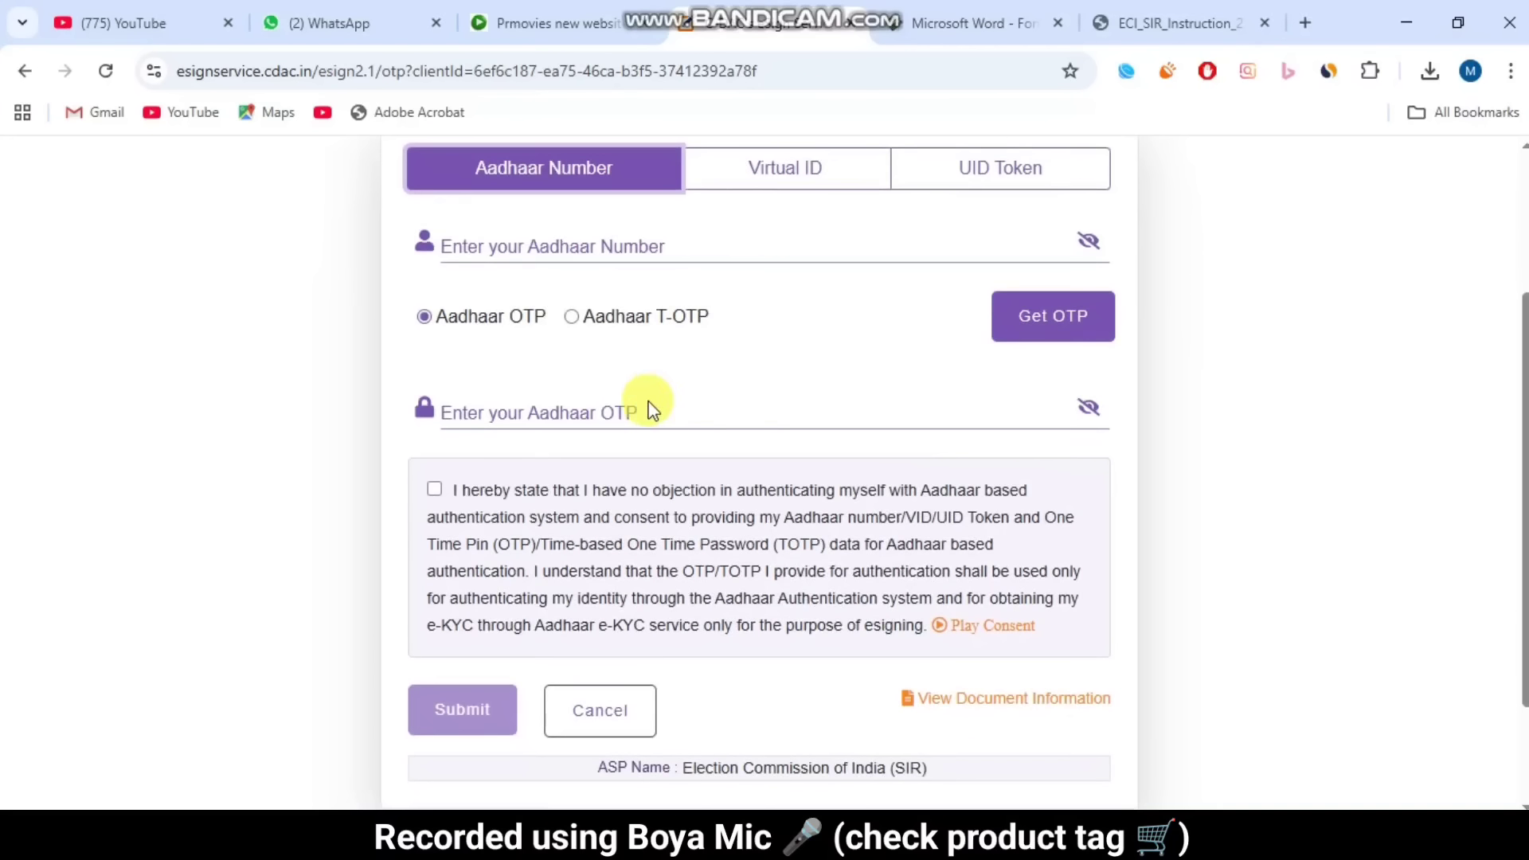
Step: Give consent to Aadhaar authentication and submit the eSign request
click(446, 410)
click(434, 489)
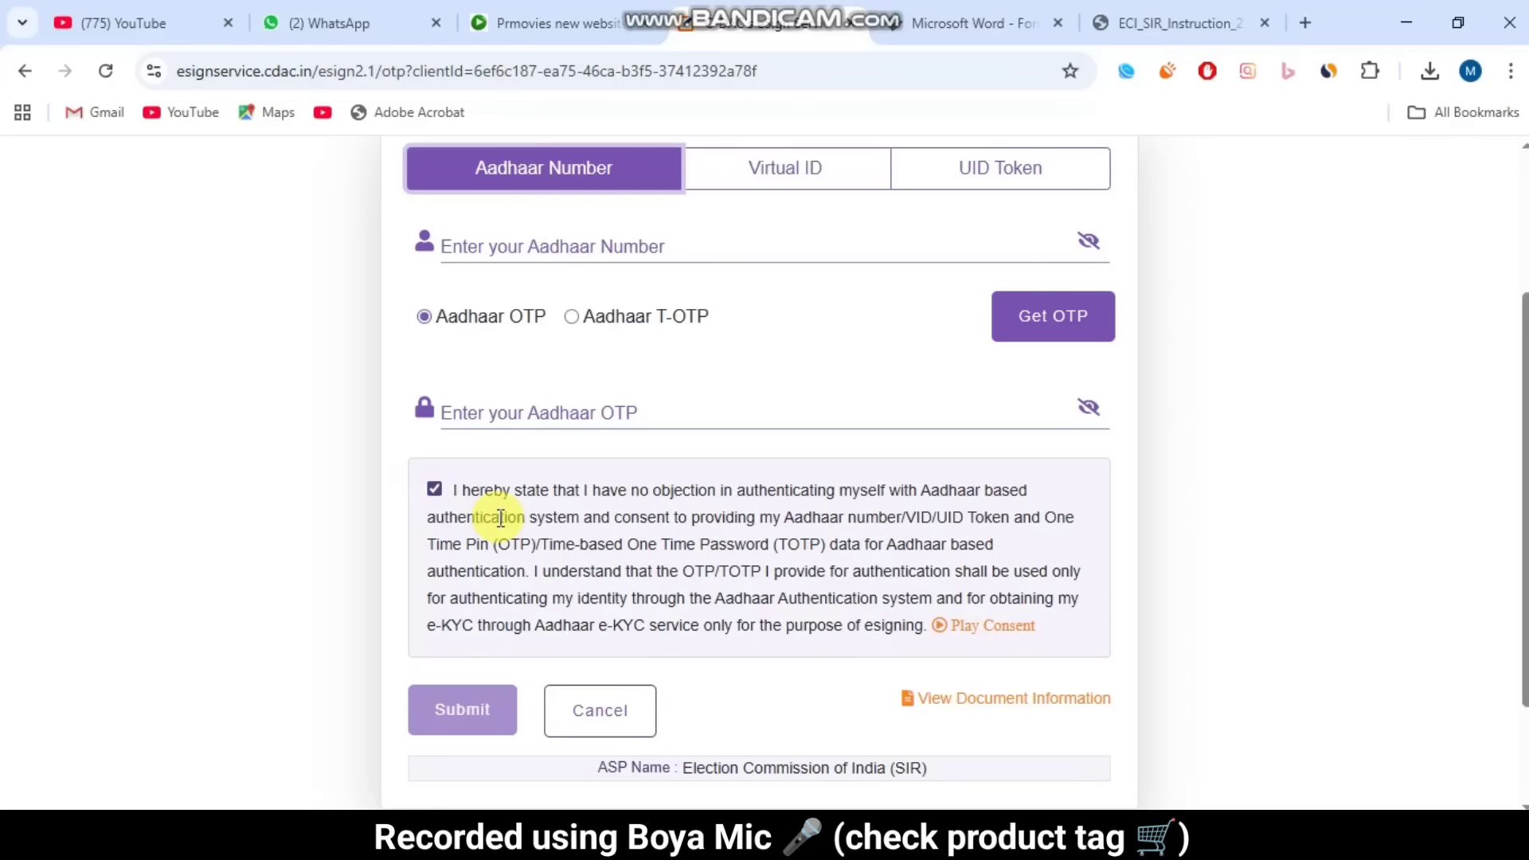
scroll(495, 529, down, 2)
click(452, 562)
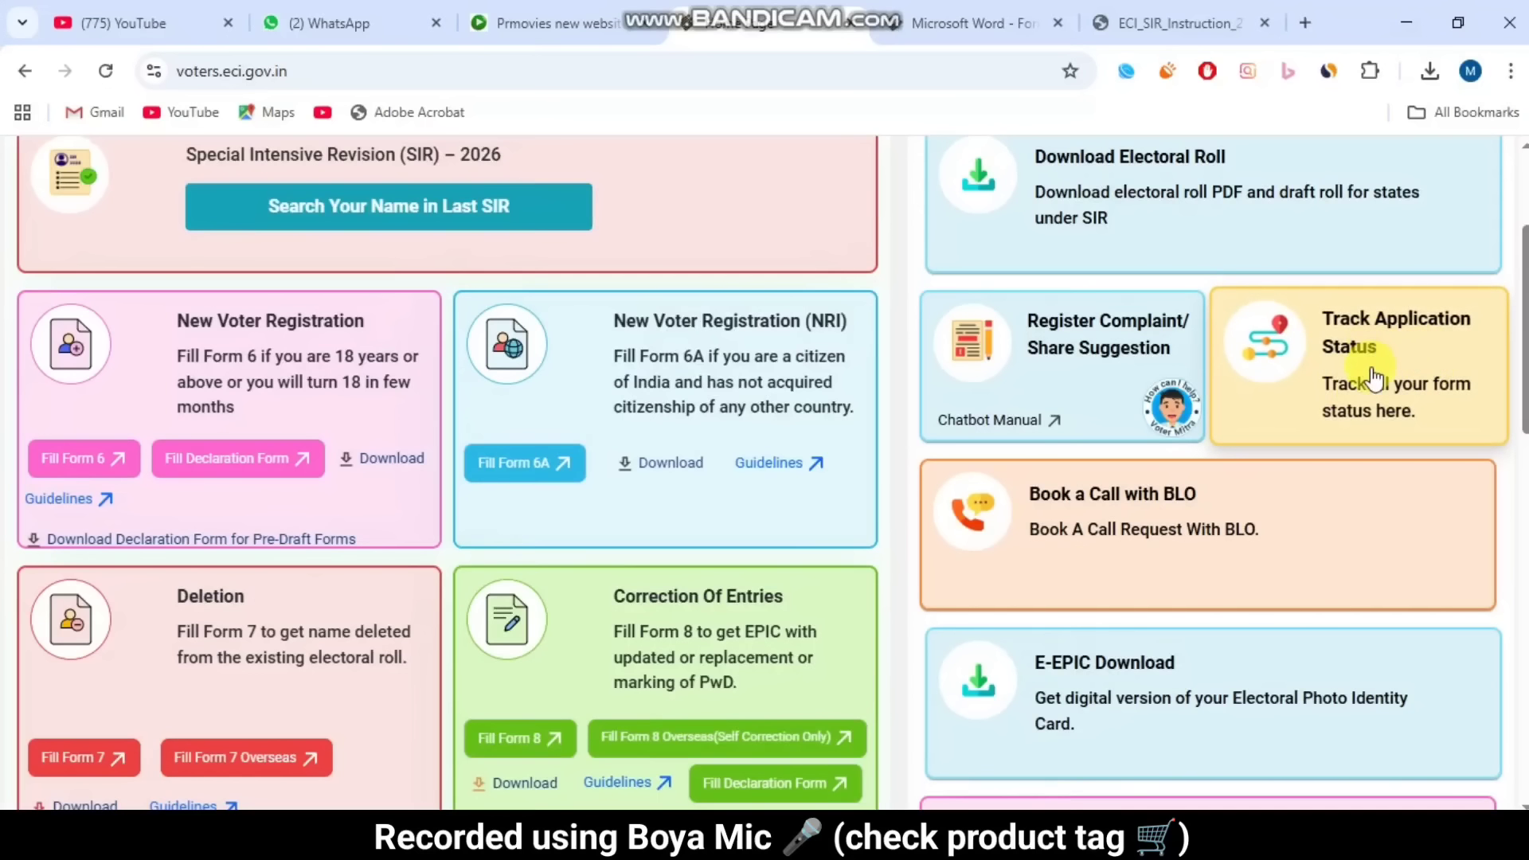
click(1327, 385)
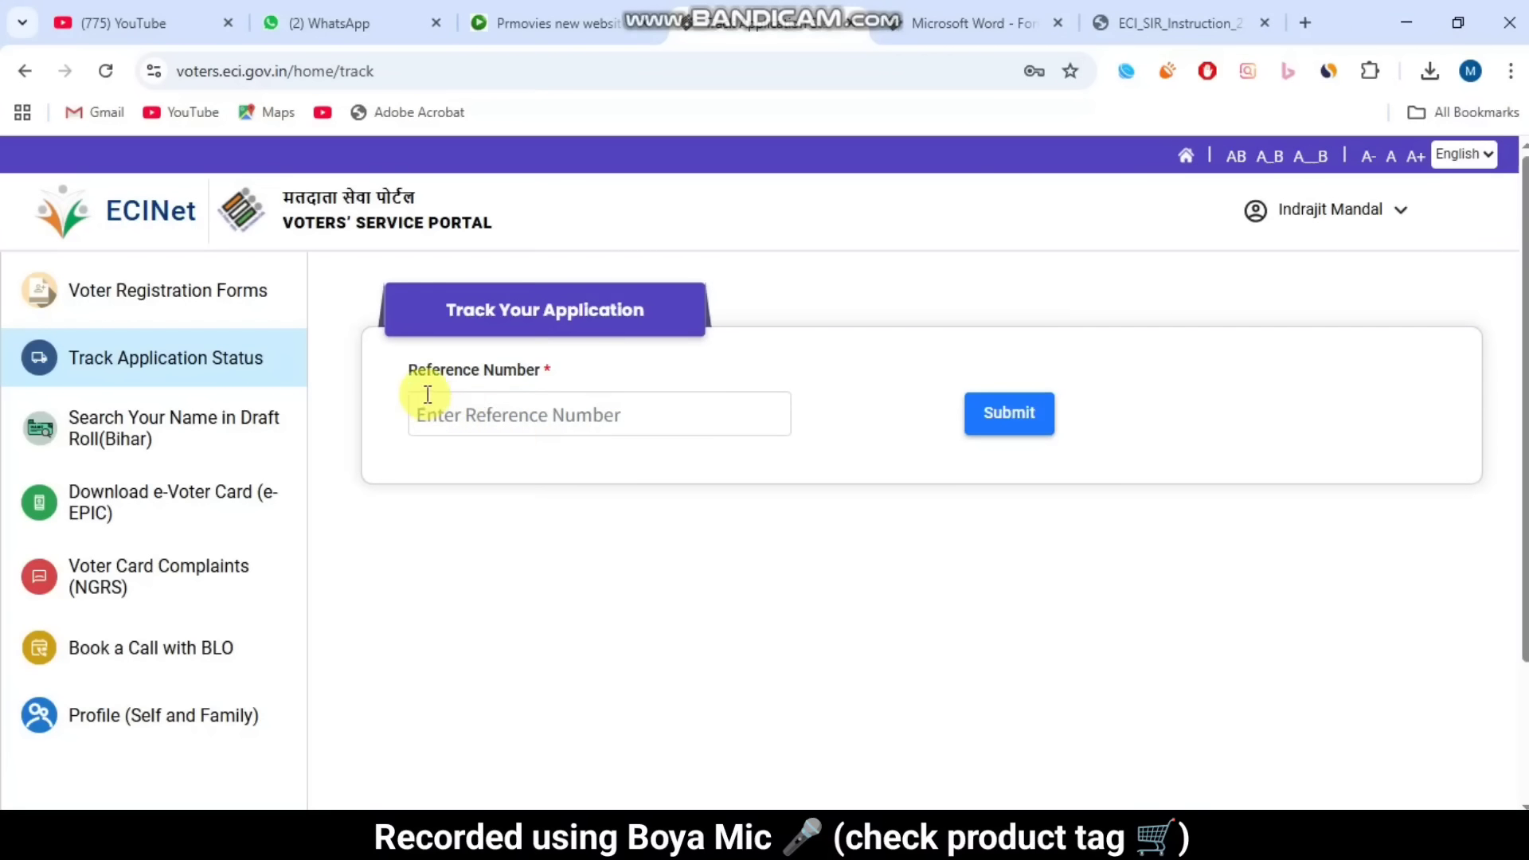
drag(396, 369, 637, 362)
click(634, 362)
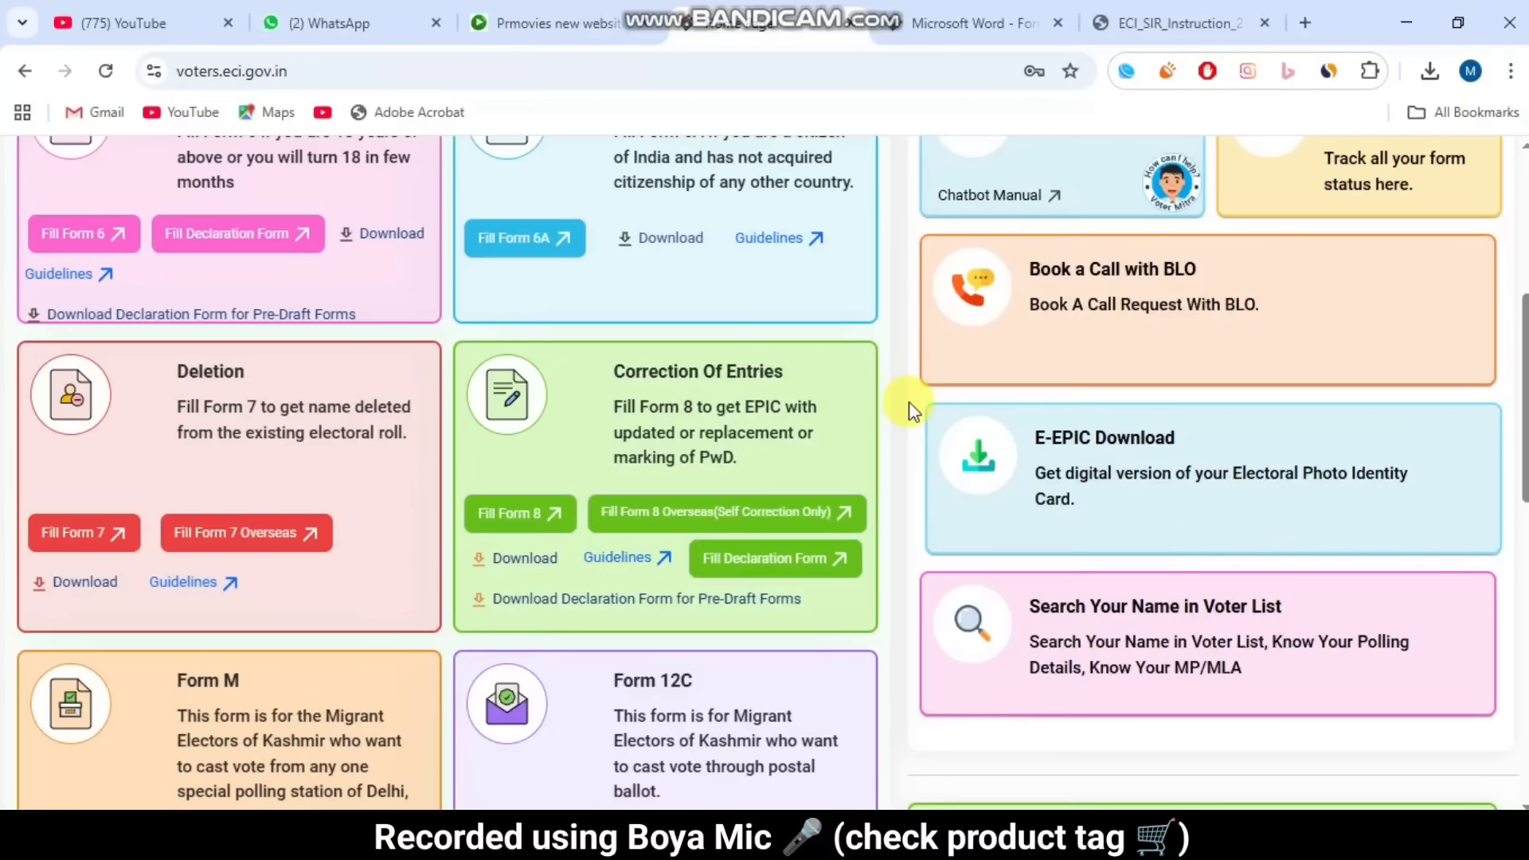
click(772, 560)
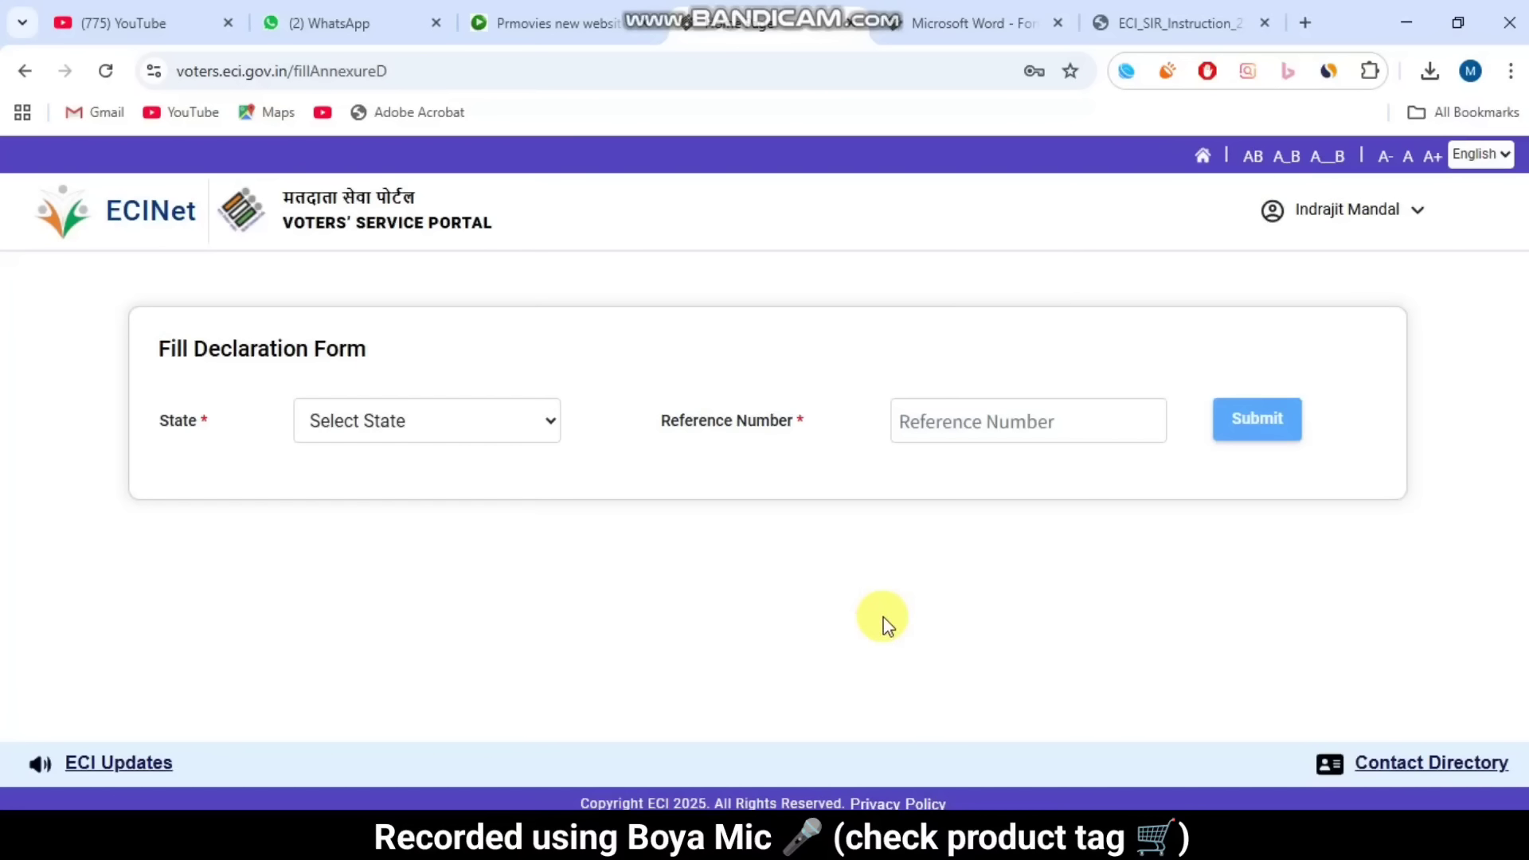
drag(147, 420, 411, 415)
click(412, 415)
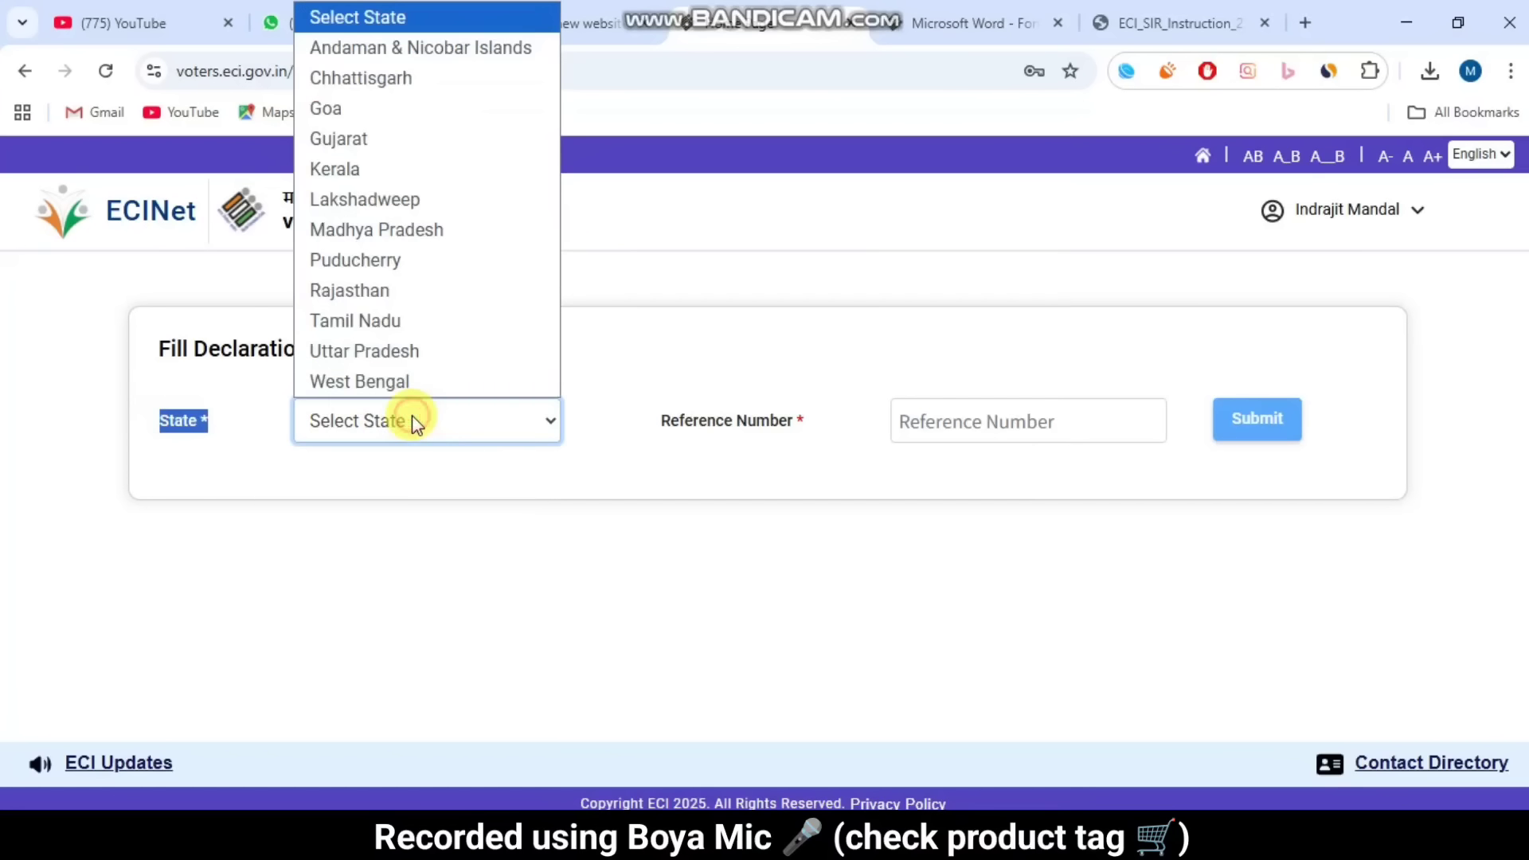
click(414, 381)
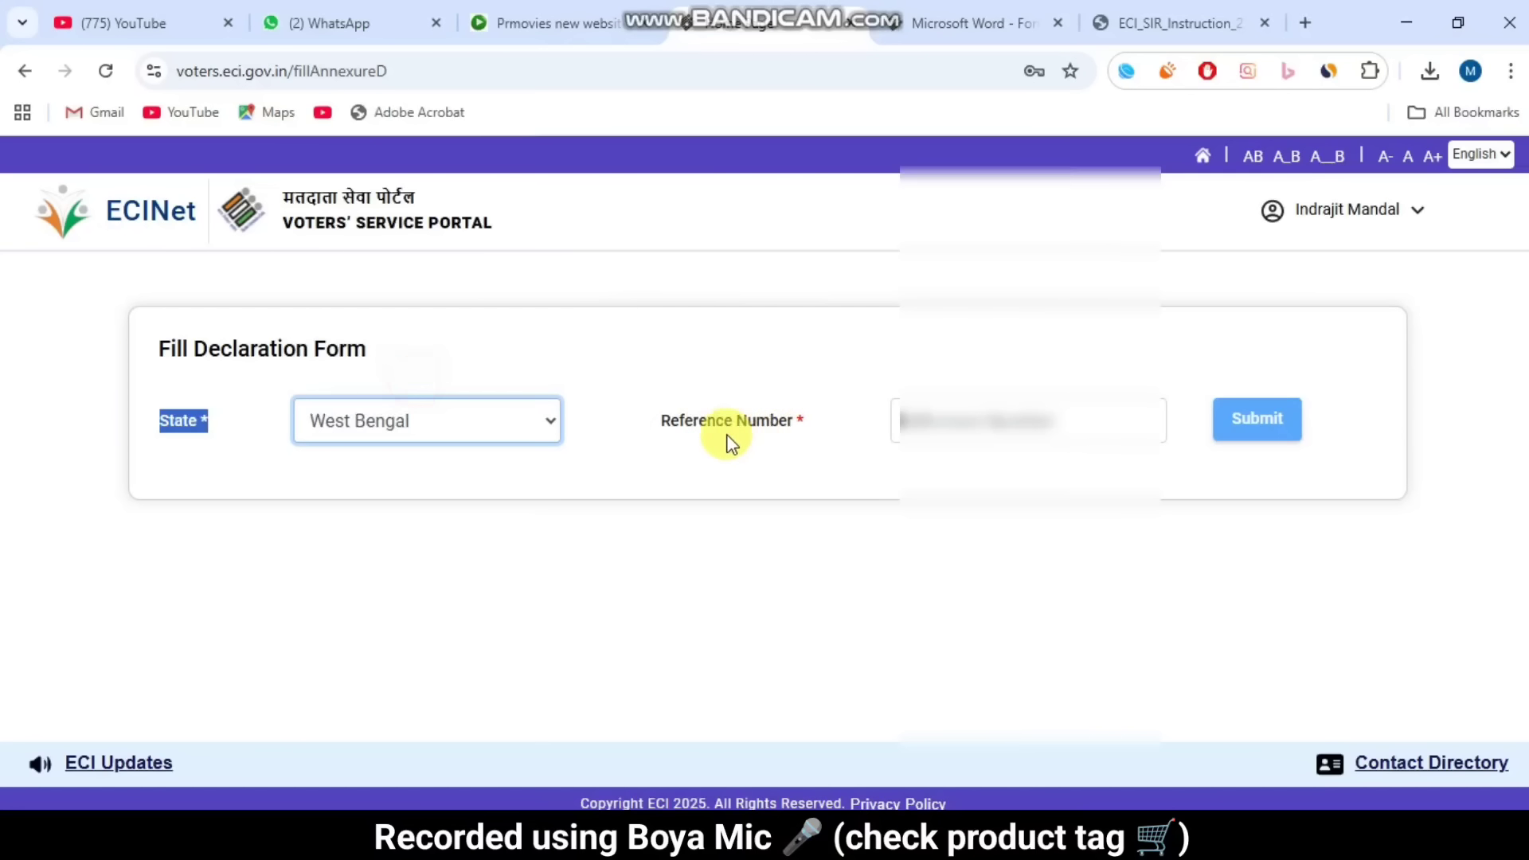
drag(671, 421, 965, 424)
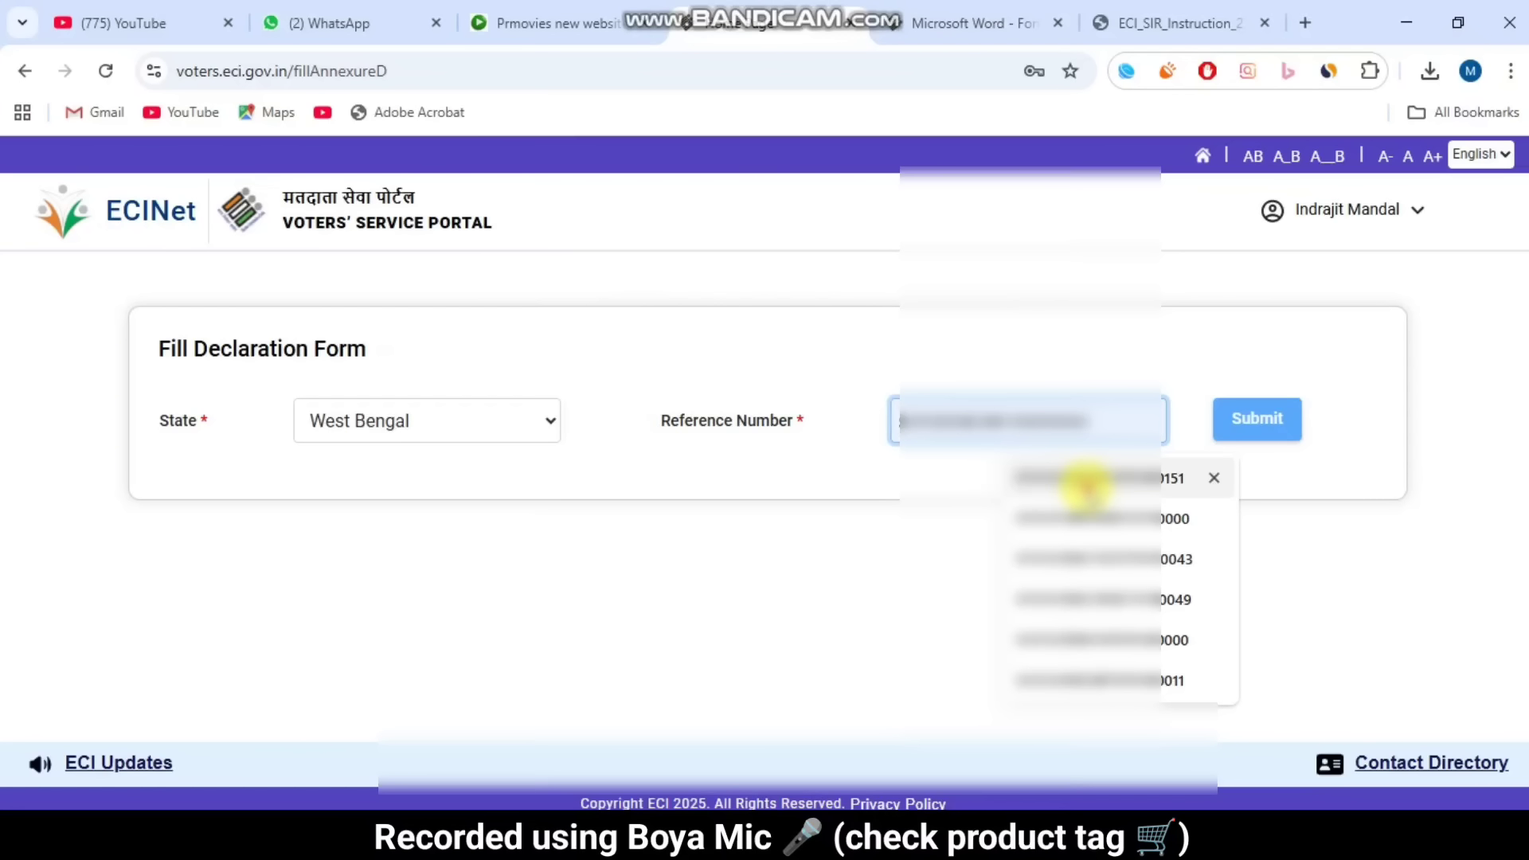
click(1085, 478)
click(1304, 418)
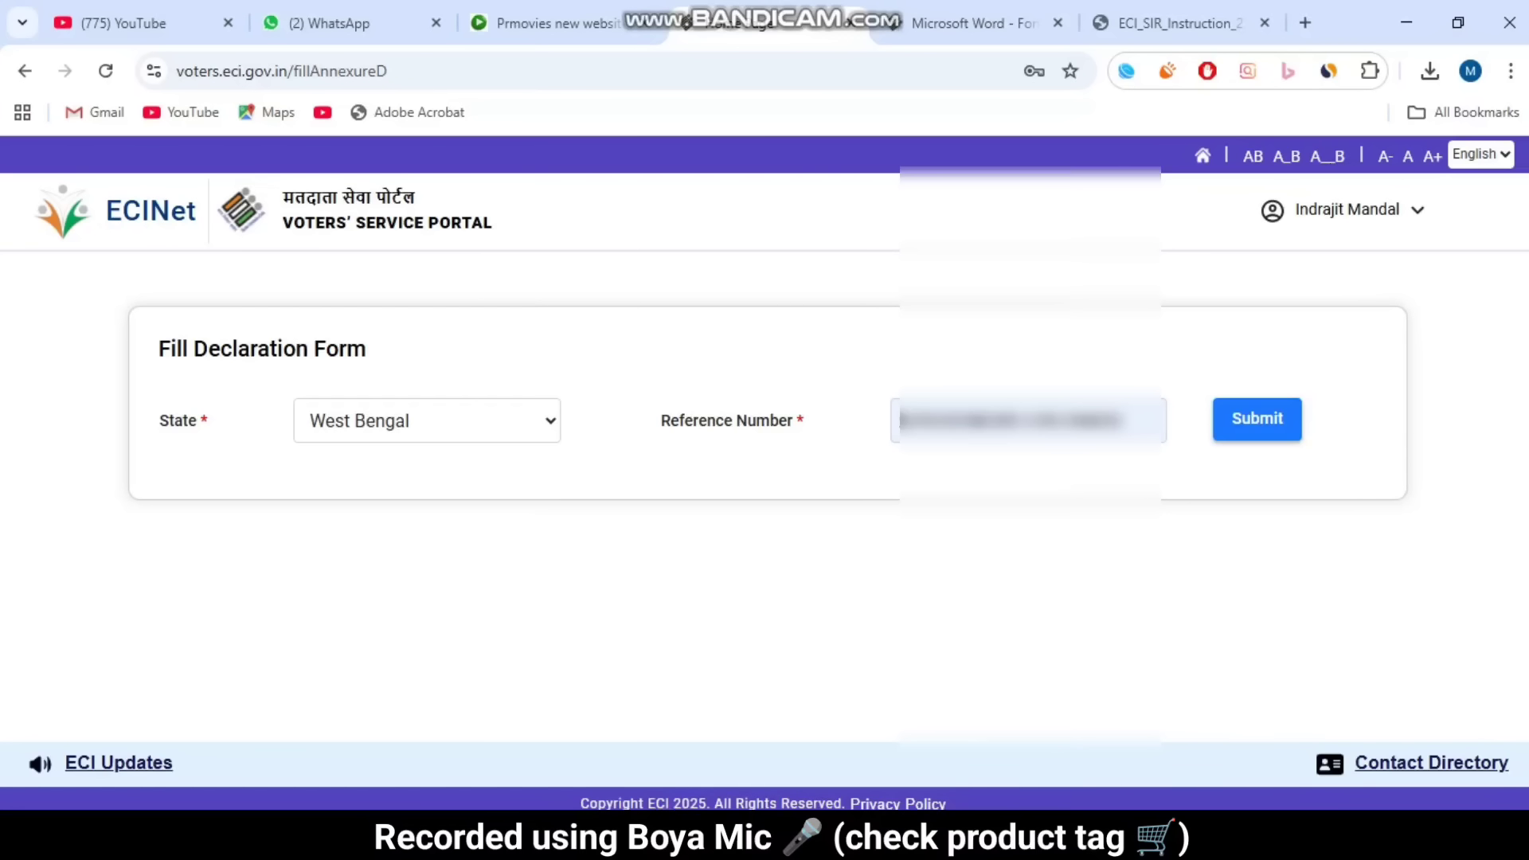
click(391, 228)
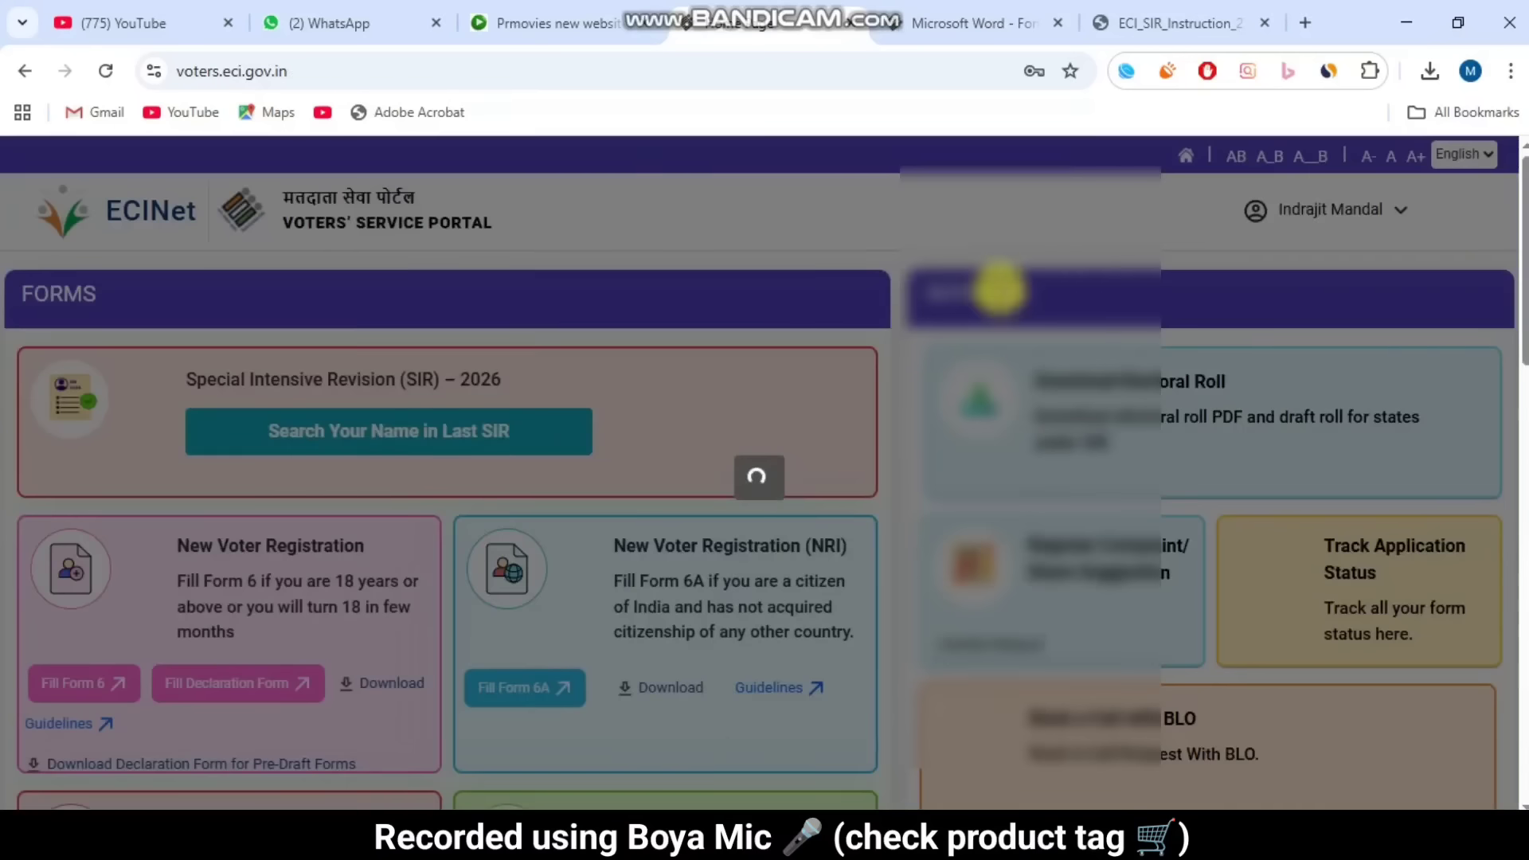
Step: Return to the Fill Declaration Form page
scroll(970, 426, down, 5)
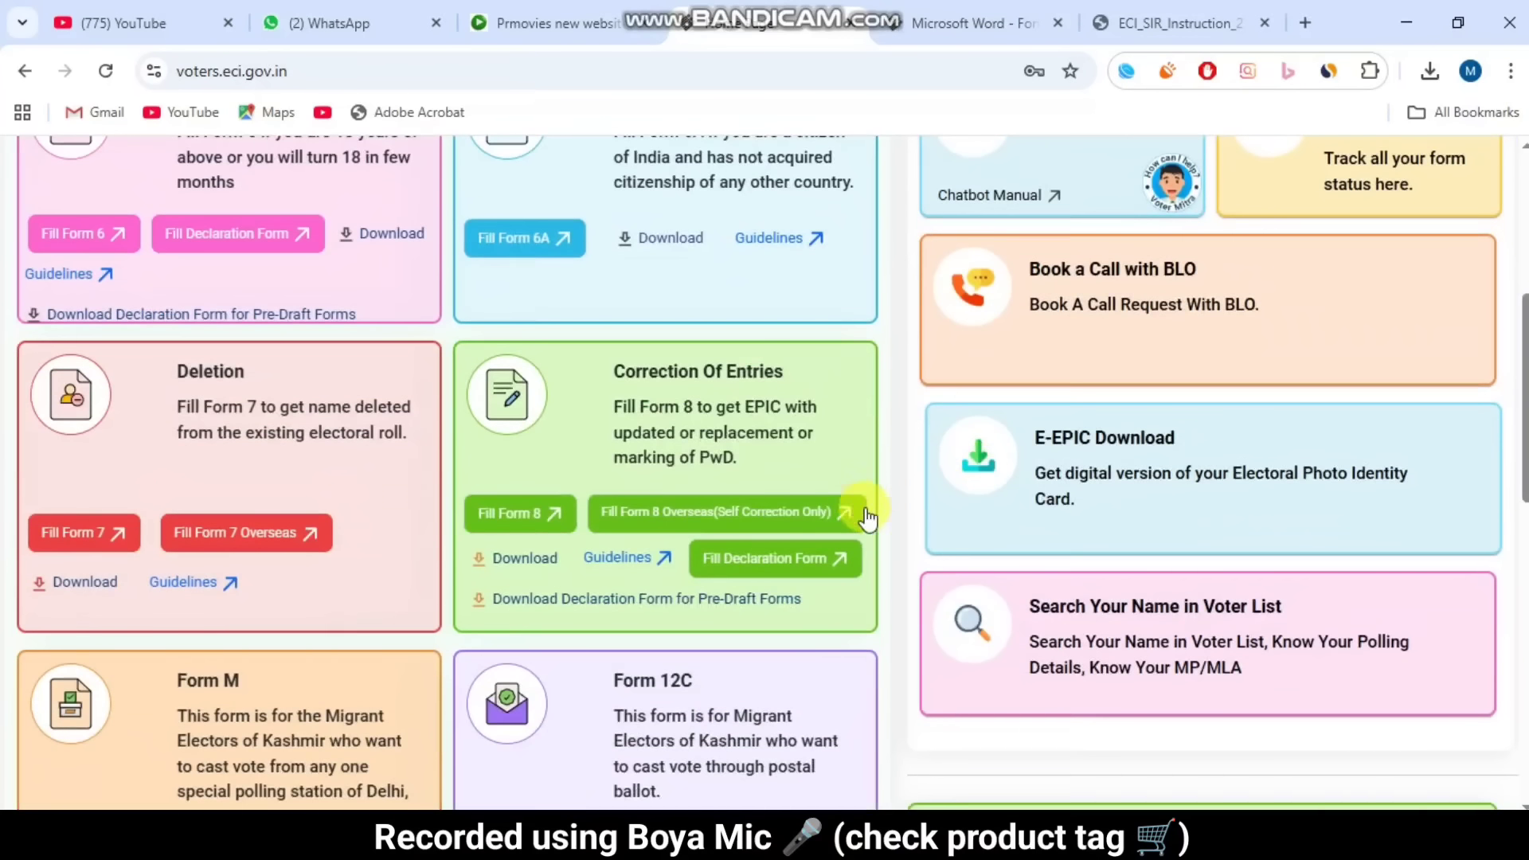
scroll(1311, 394, up, 5)
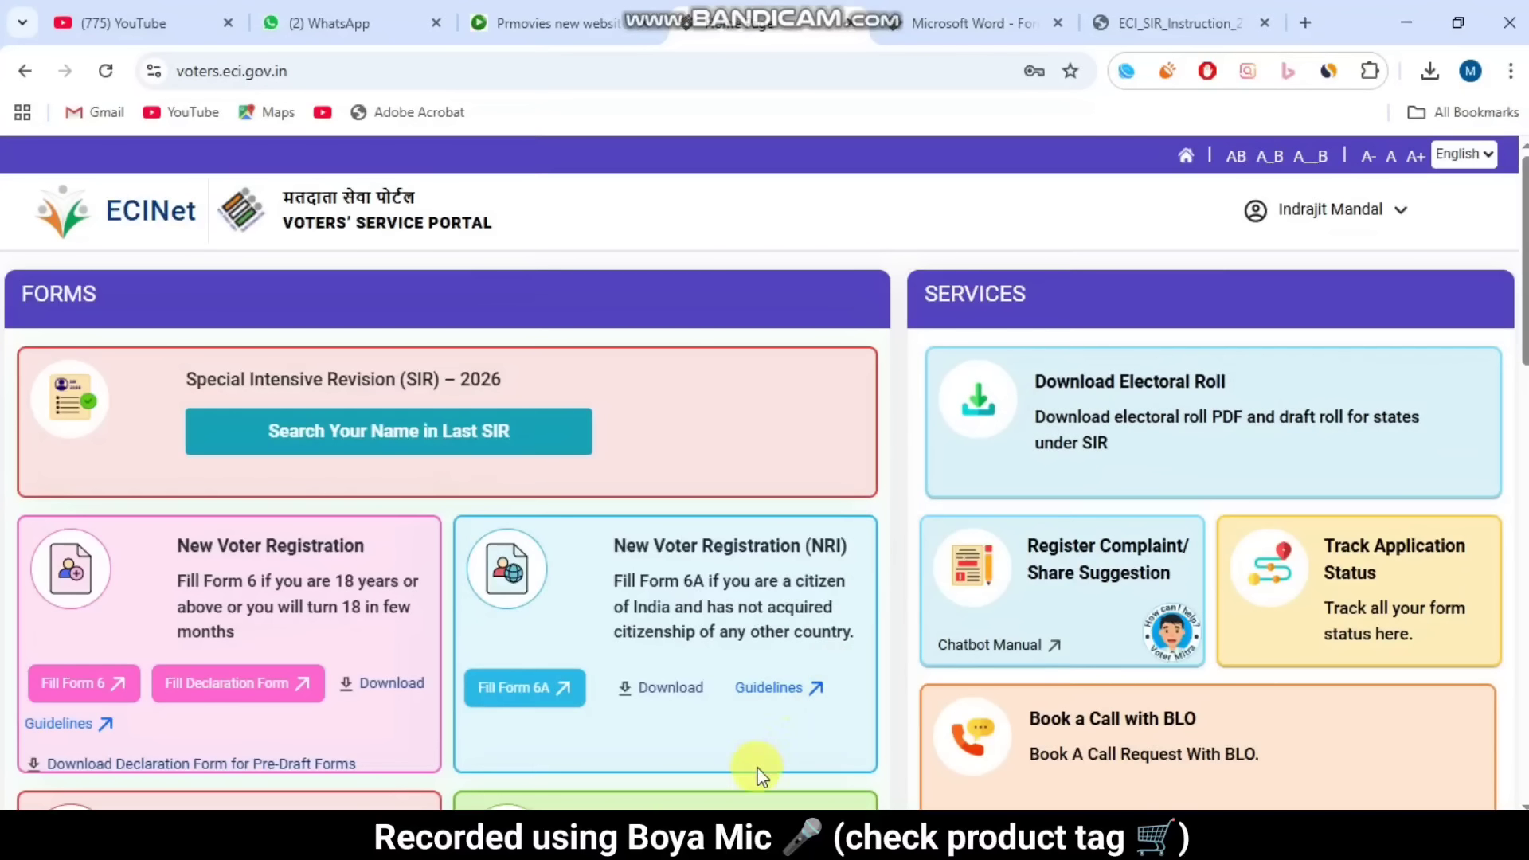
click(681, 802)
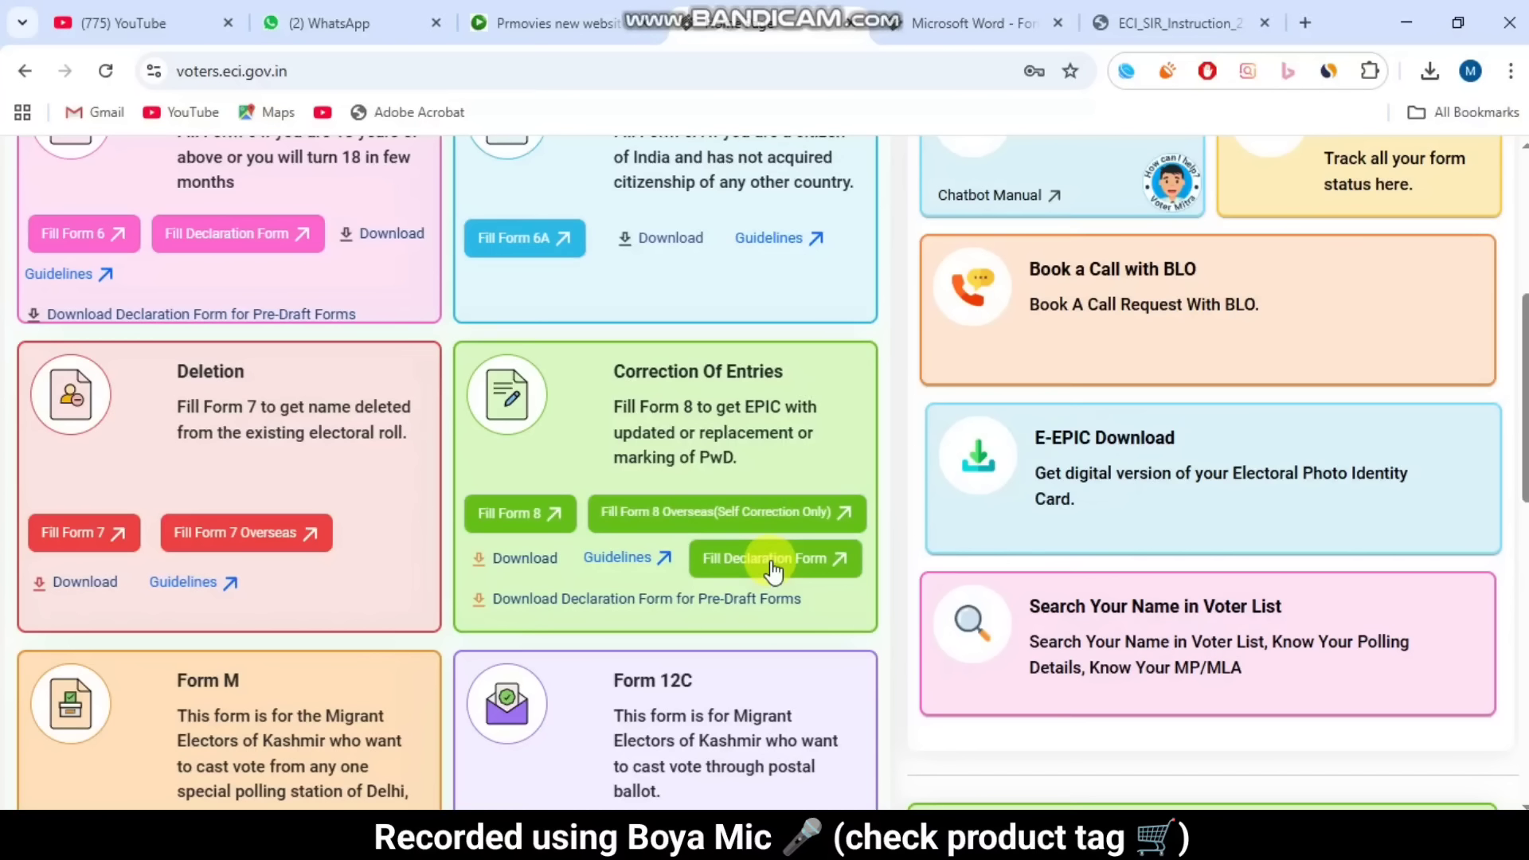
click(769, 565)
Step: Submit West Bengal as the state with the saved application reference number
drag(142, 412, 262, 420)
click(410, 418)
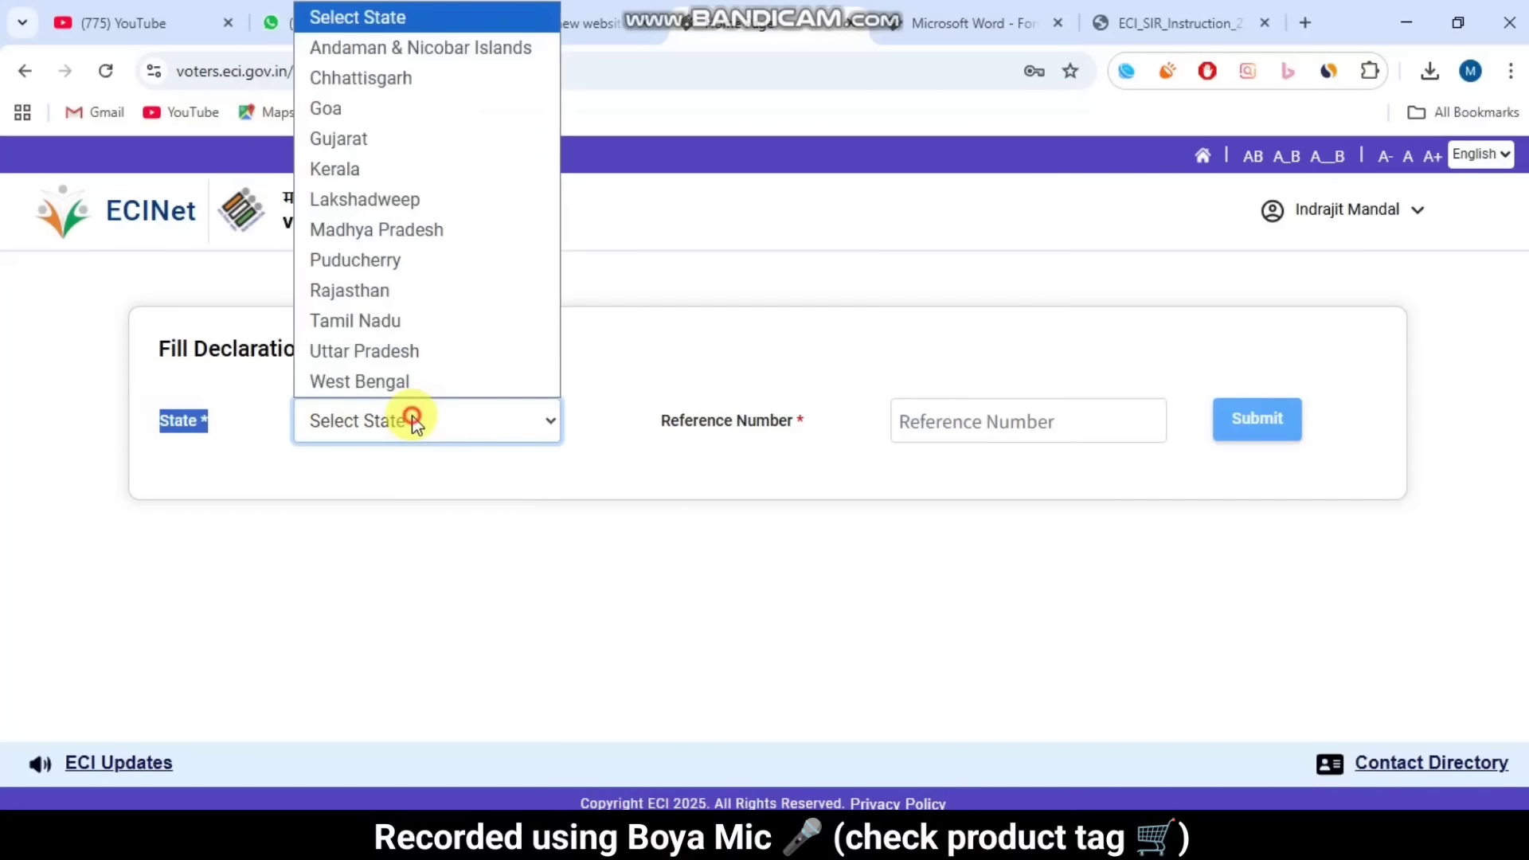
click(414, 382)
drag(681, 433, 966, 423)
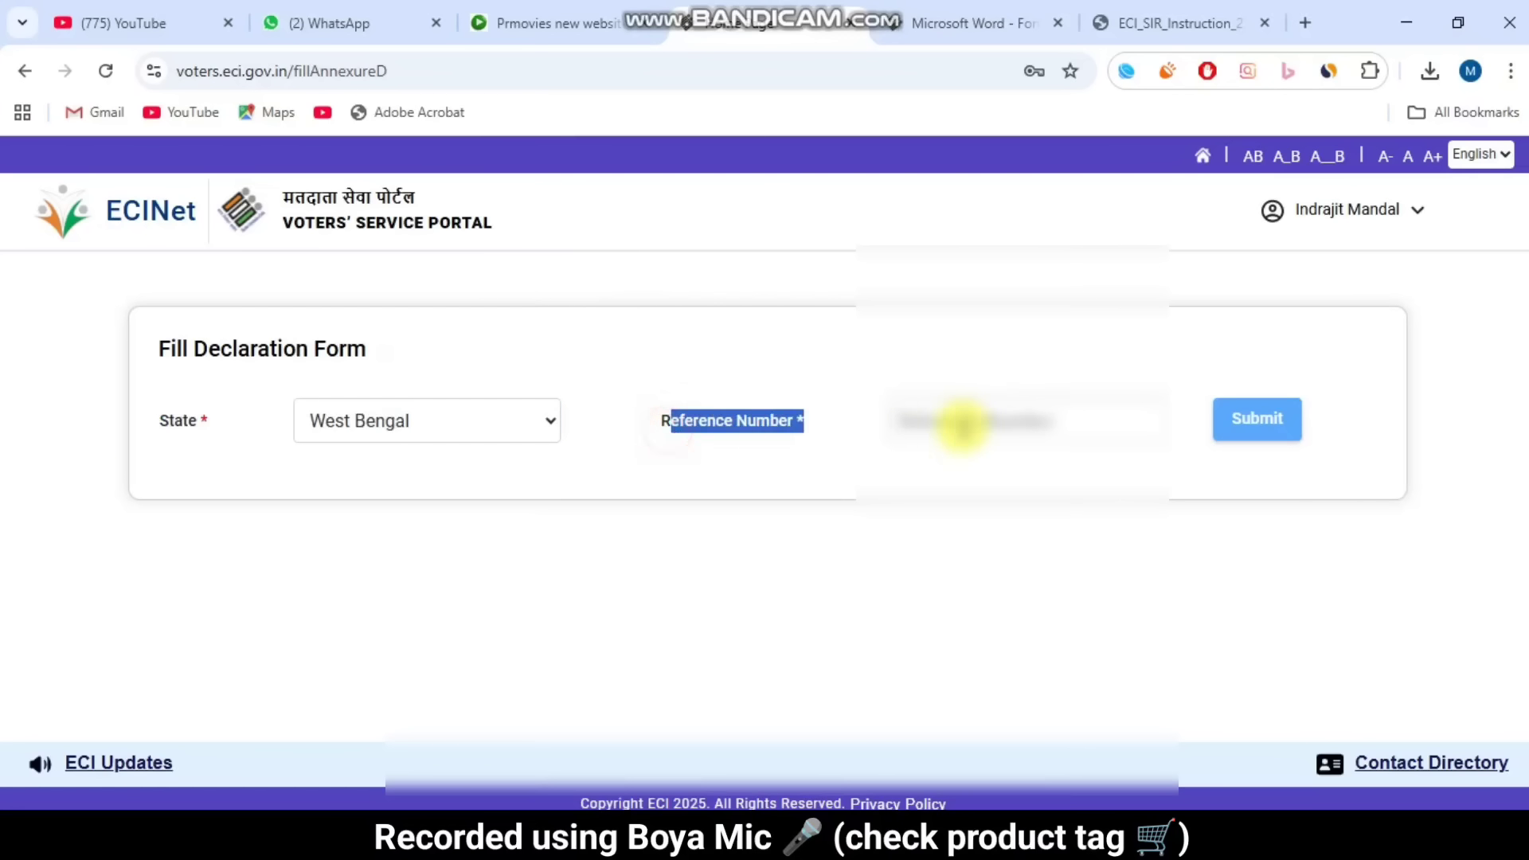
click(965, 423)
click(1083, 481)
click(1294, 434)
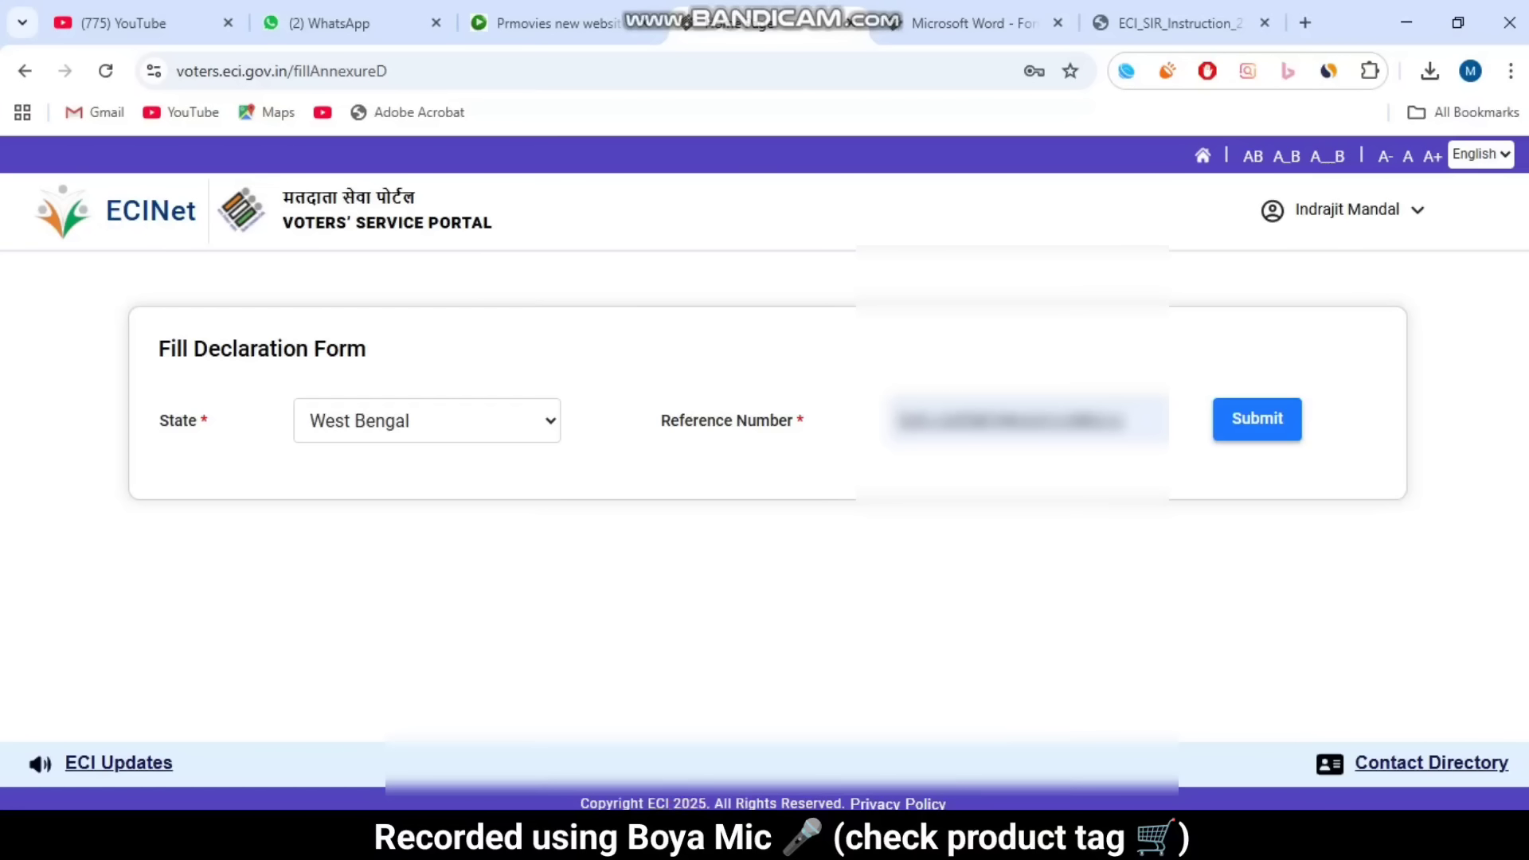
click(387, 221)
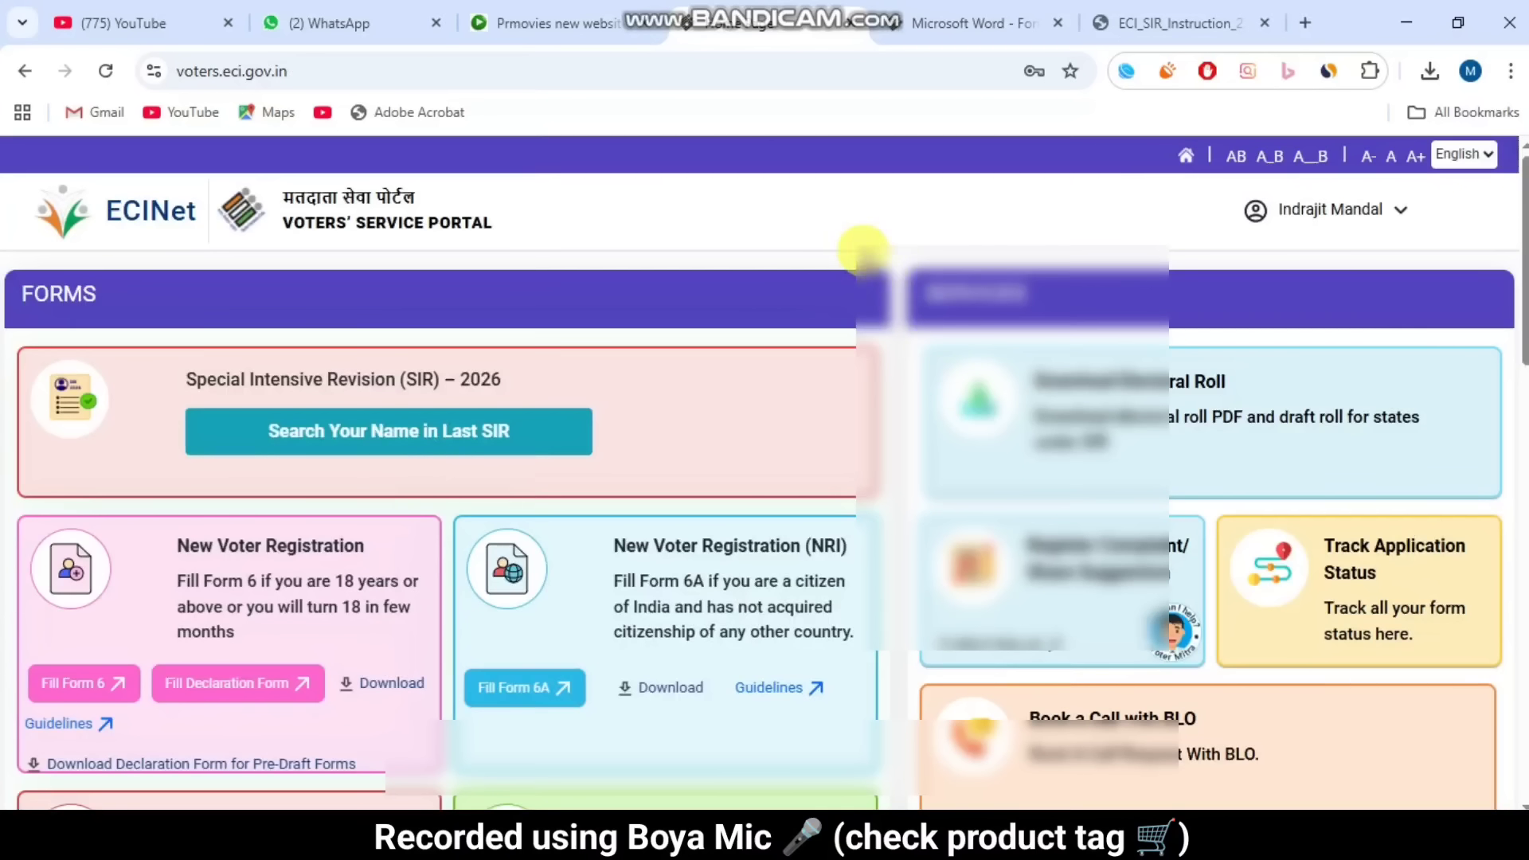
scroll(973, 466, down, 1)
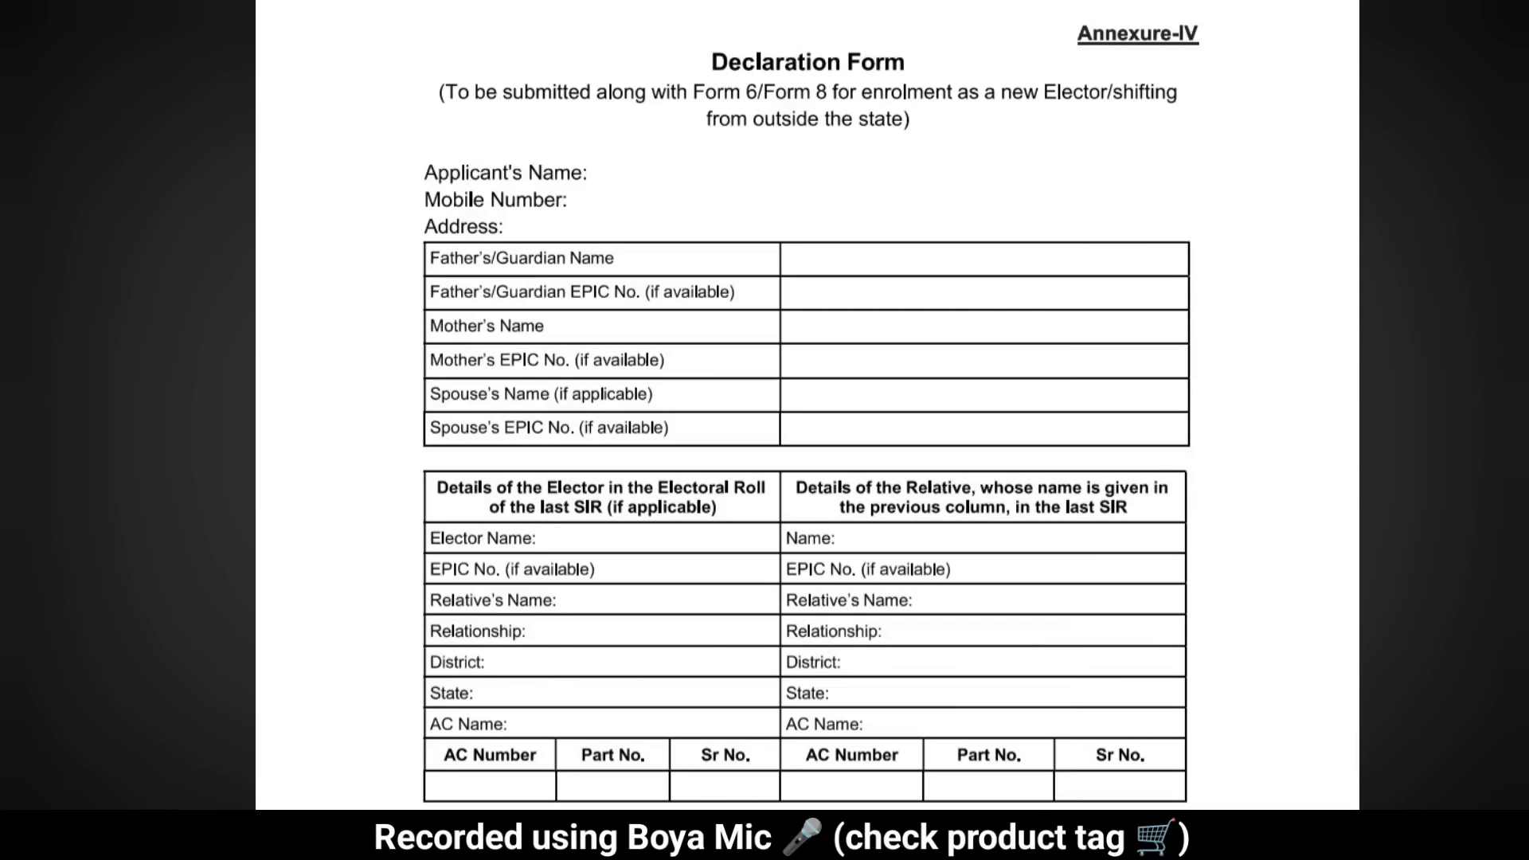